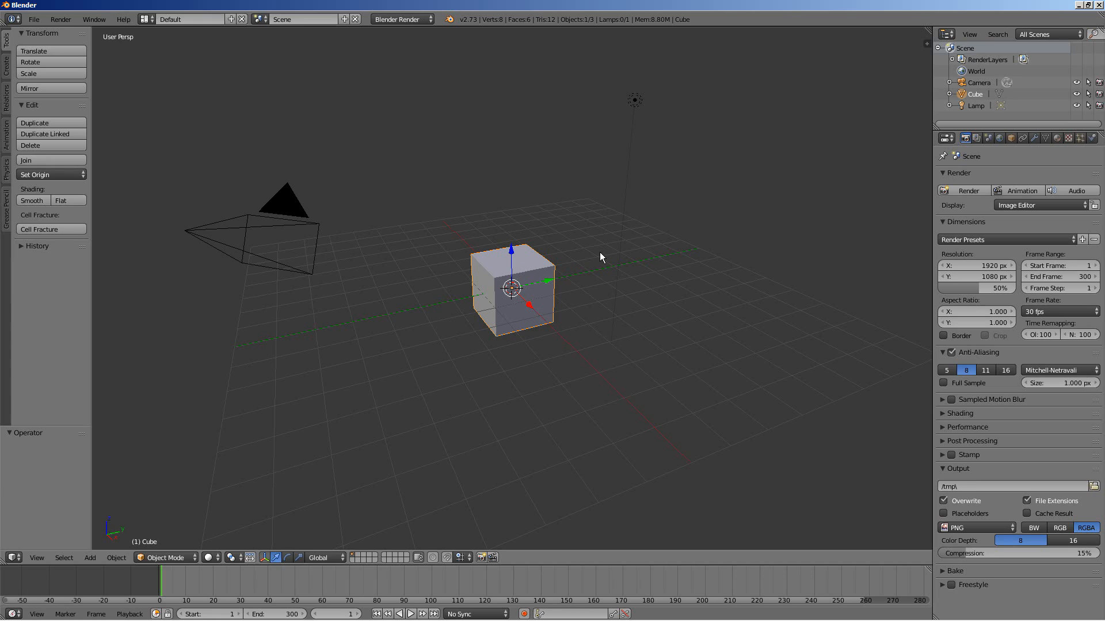
Step: Delete the default cube and add a cylinder mesh in its place
key("x")
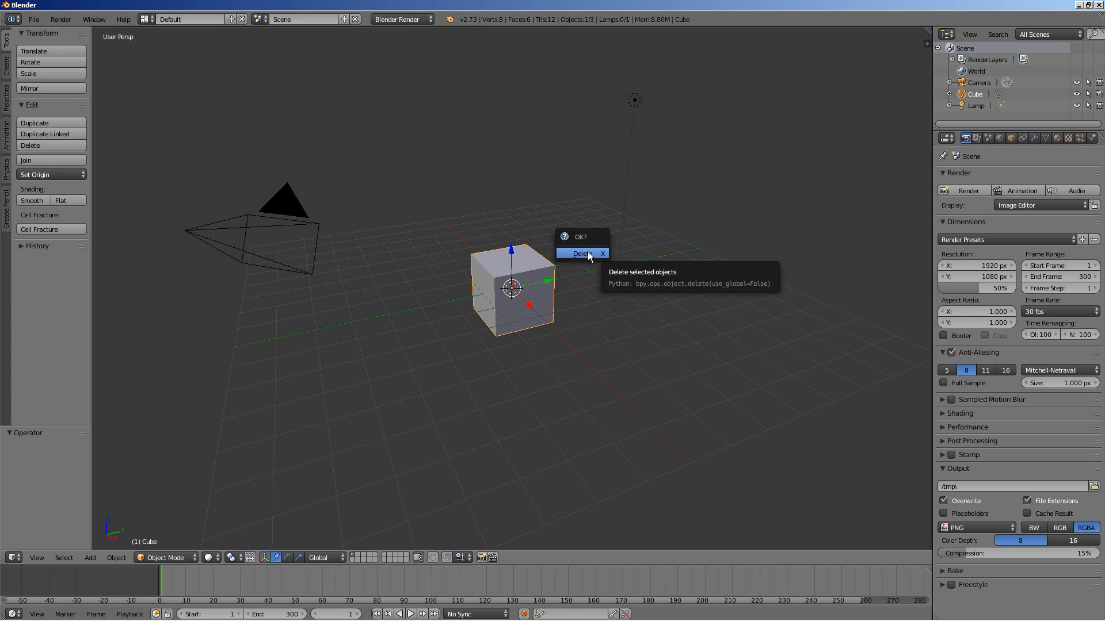
left_click(583, 254)
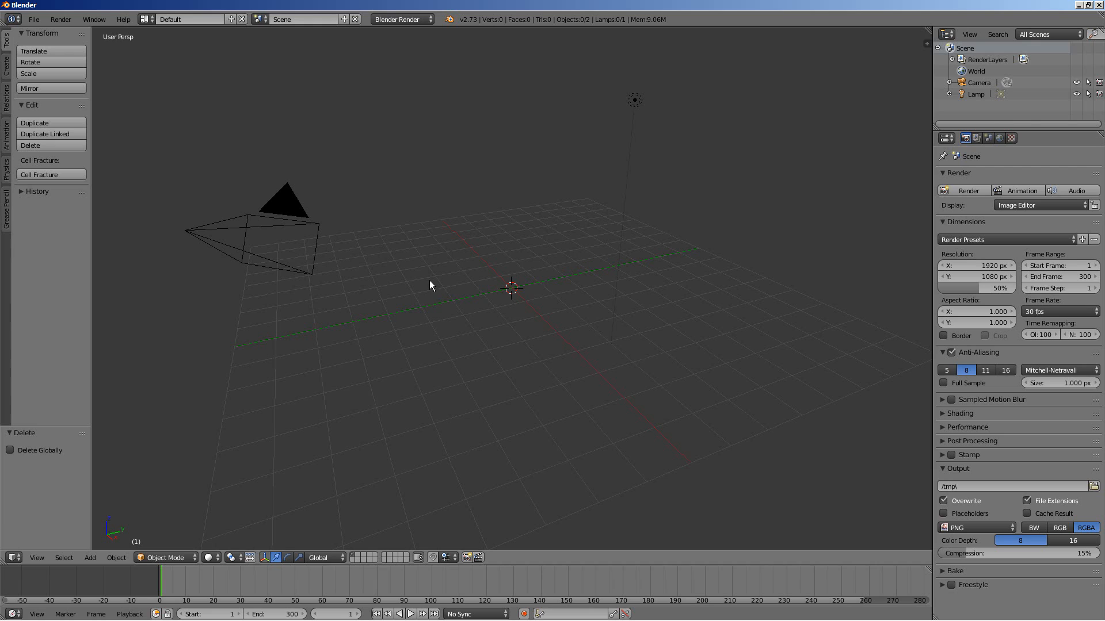
key("shift+a")
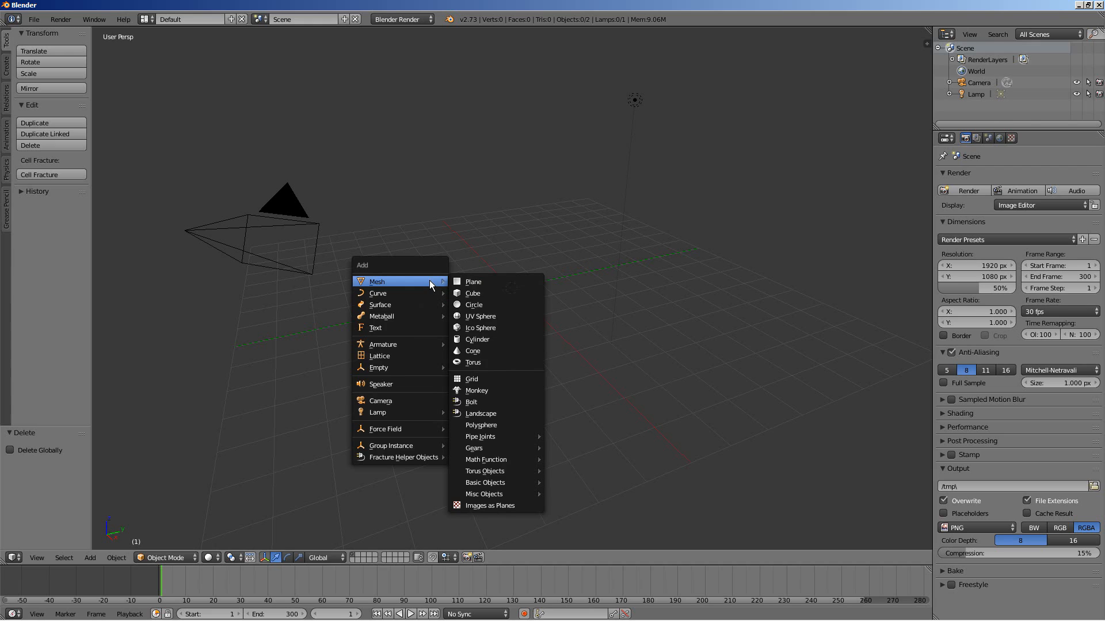
left_click(483, 339)
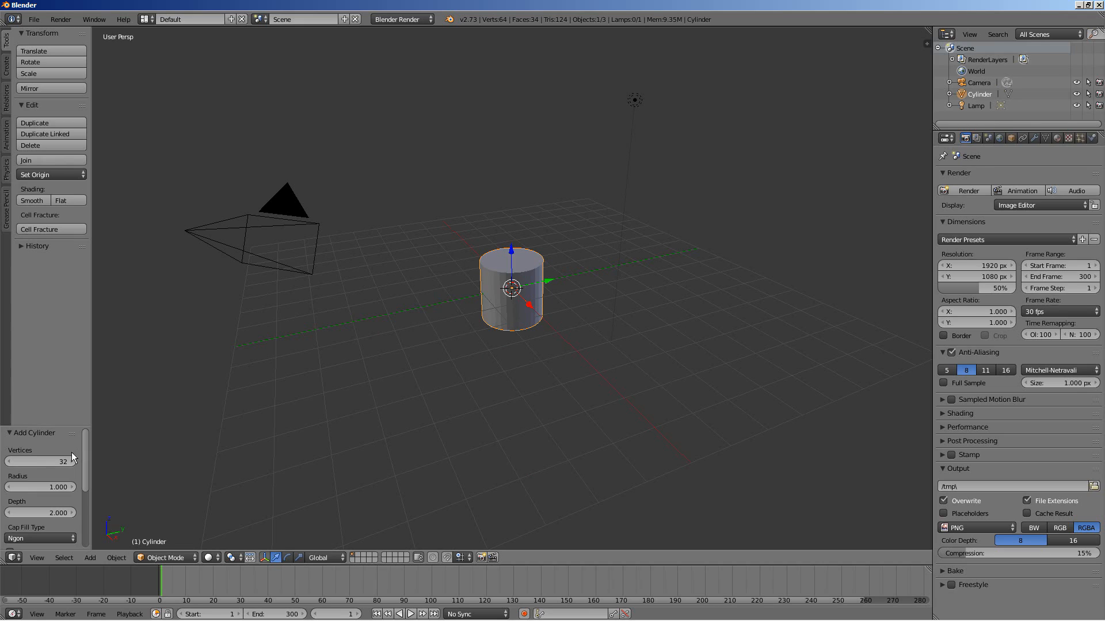
Step: Set the new cylinder to 8 vertices and a radius of 0.05
left_click(52, 461)
type("8")
key("Return")
left_click(58, 488)
type("0")
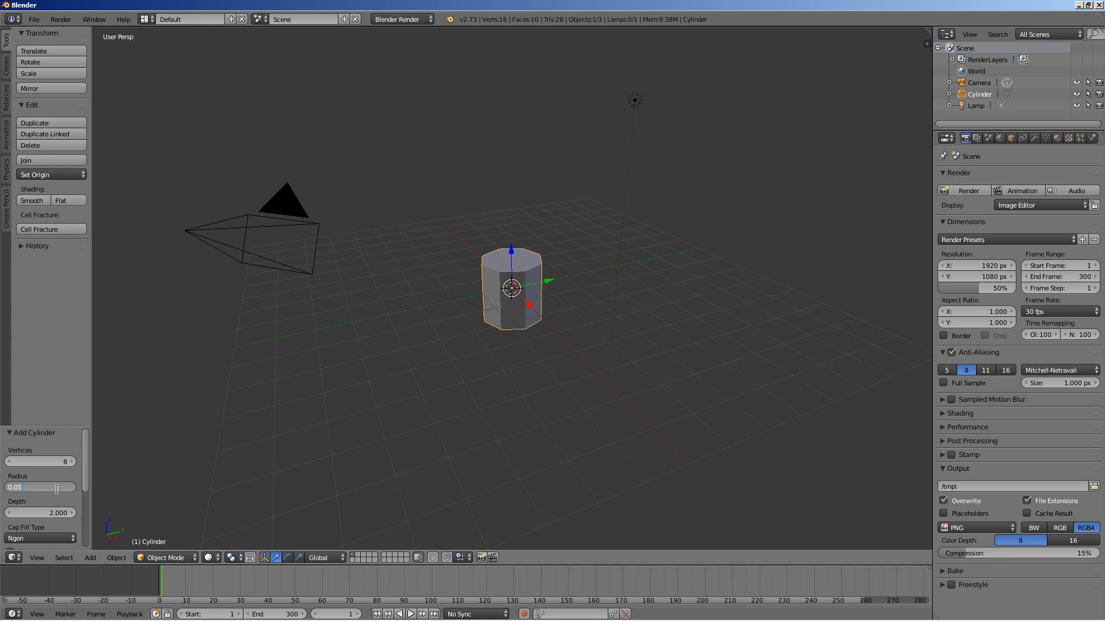
type(".05")
key("Return")
scroll(505, 351, "up", 6)
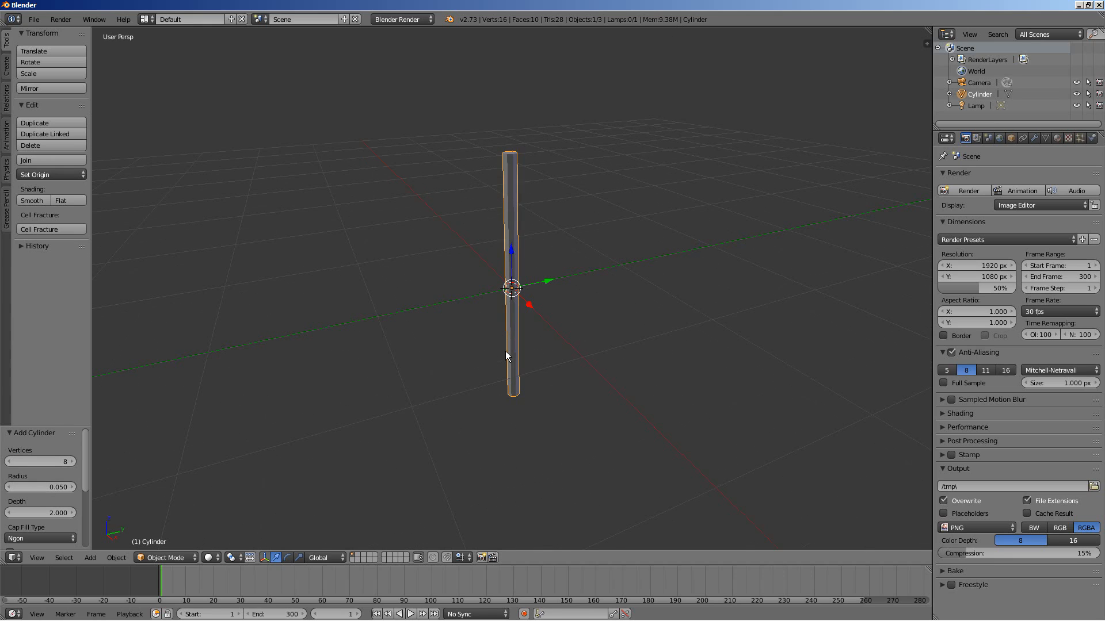
Step: Set the cylinder's depth to 1 and its cap fill type to Nothing
left_click(49, 511)
type("1")
key("Return")
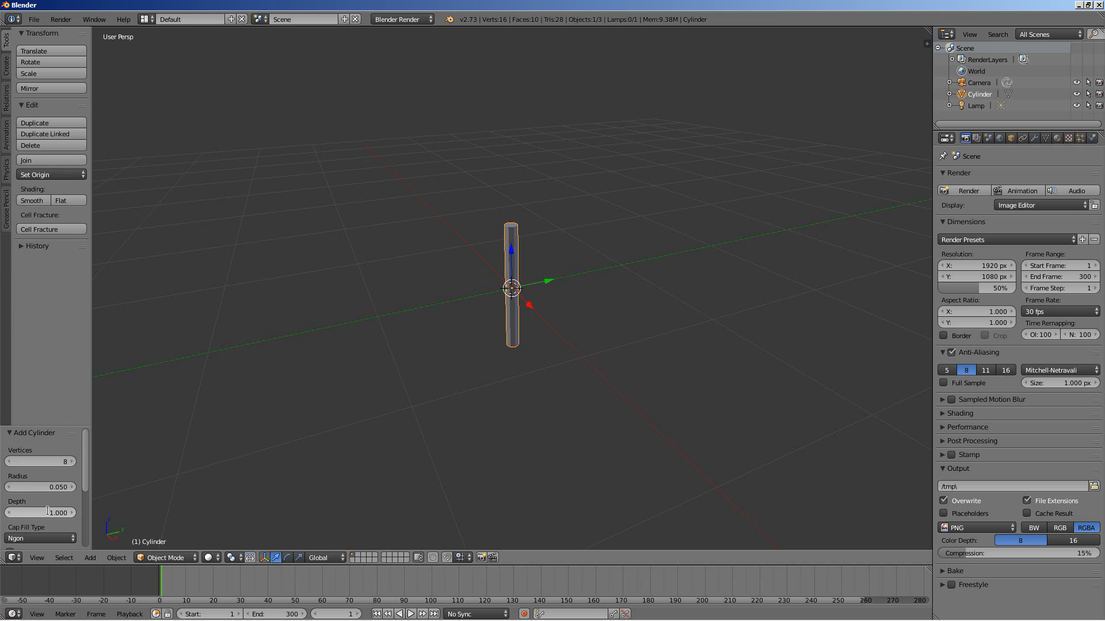
scroll(509, 321, "up", 2)
middle_click_drag(469, 291, 478, 313)
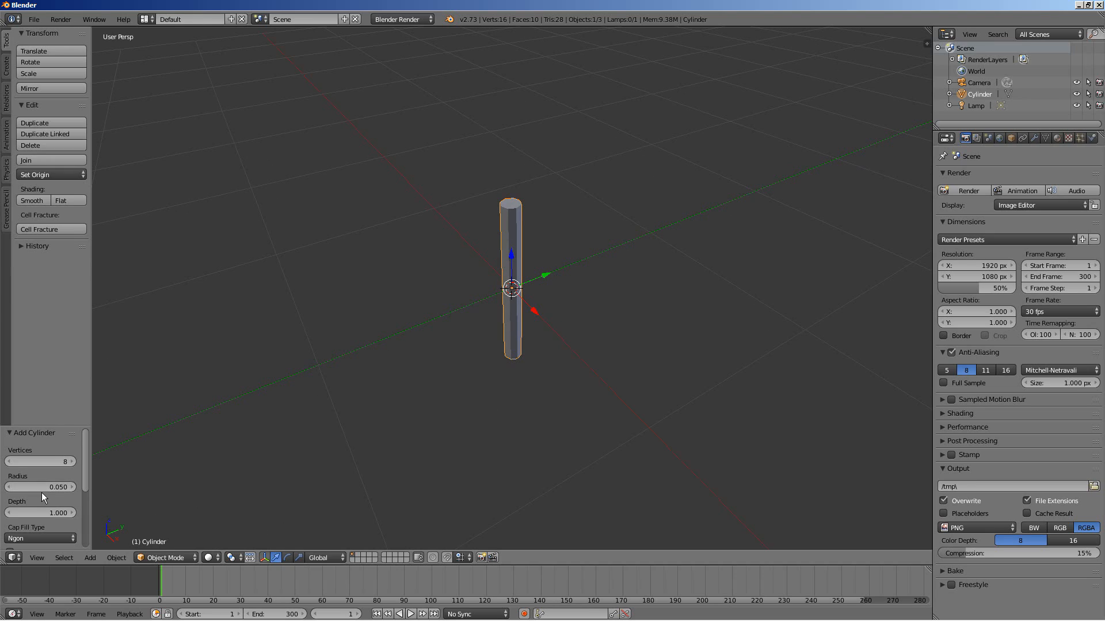
left_click(44, 534)
left_click(45, 524)
Step: In Edit Mode, rotate the whole cylinder mesh 90° in the front orthographic view so it lies along the X axis
key("KP_1")
key("KP_5")
scroll(515, 377, "up", 3)
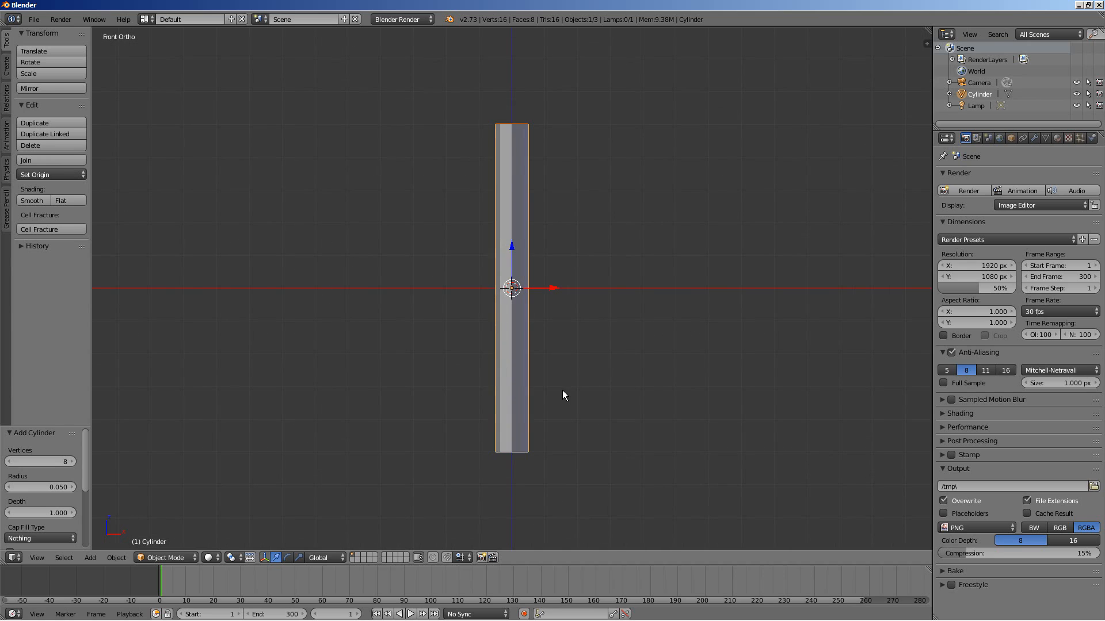
key("Tab")
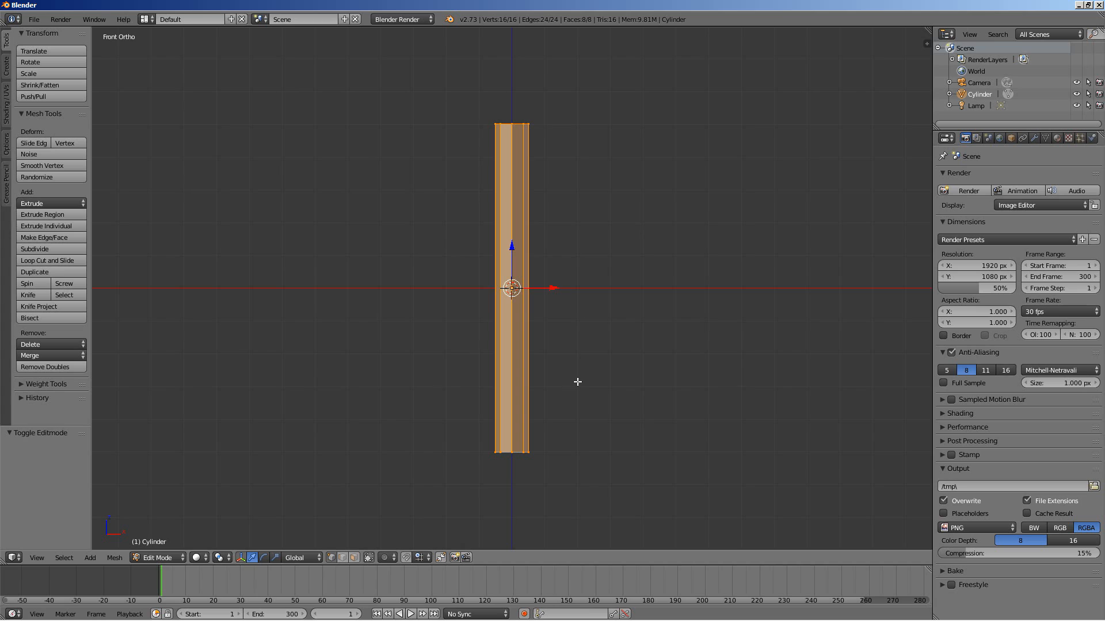
key("r")
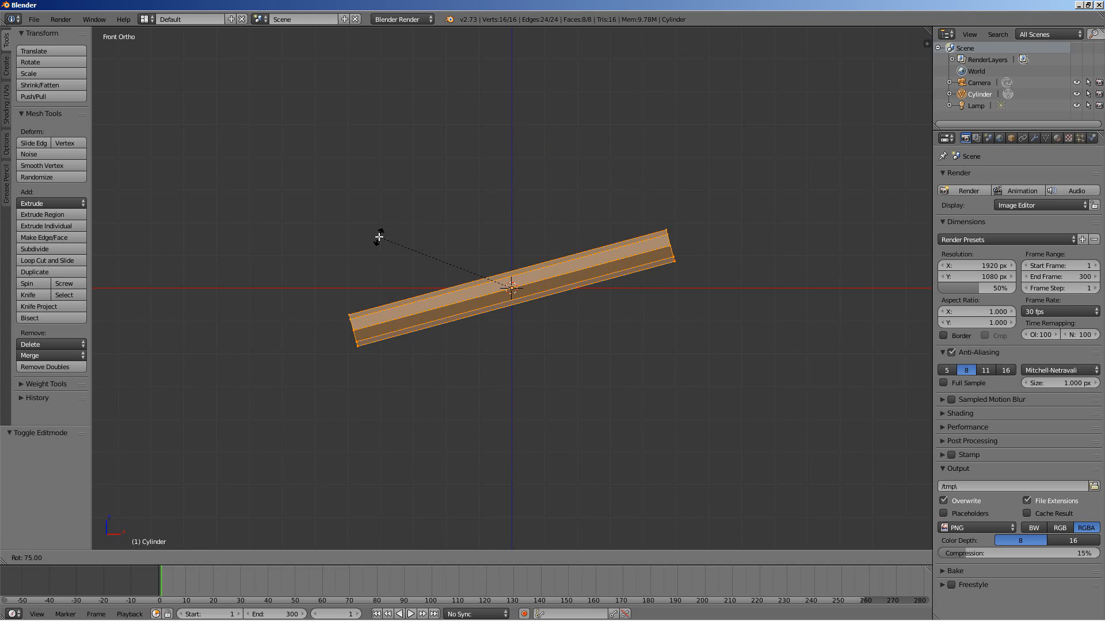
left_click(403, 206)
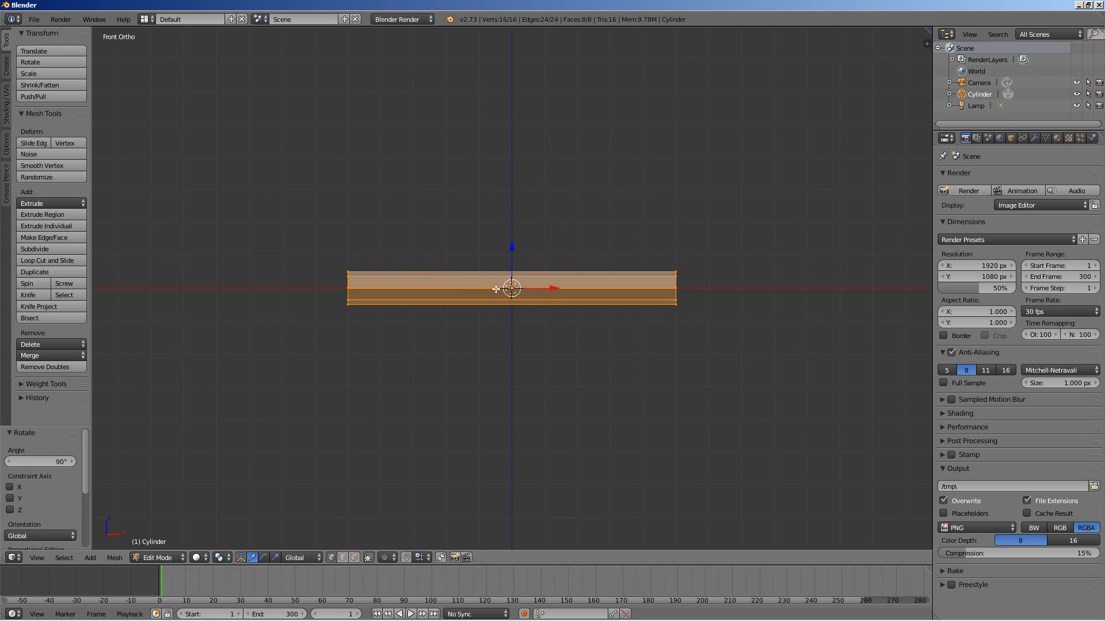
scroll(582, 321, "down", 8)
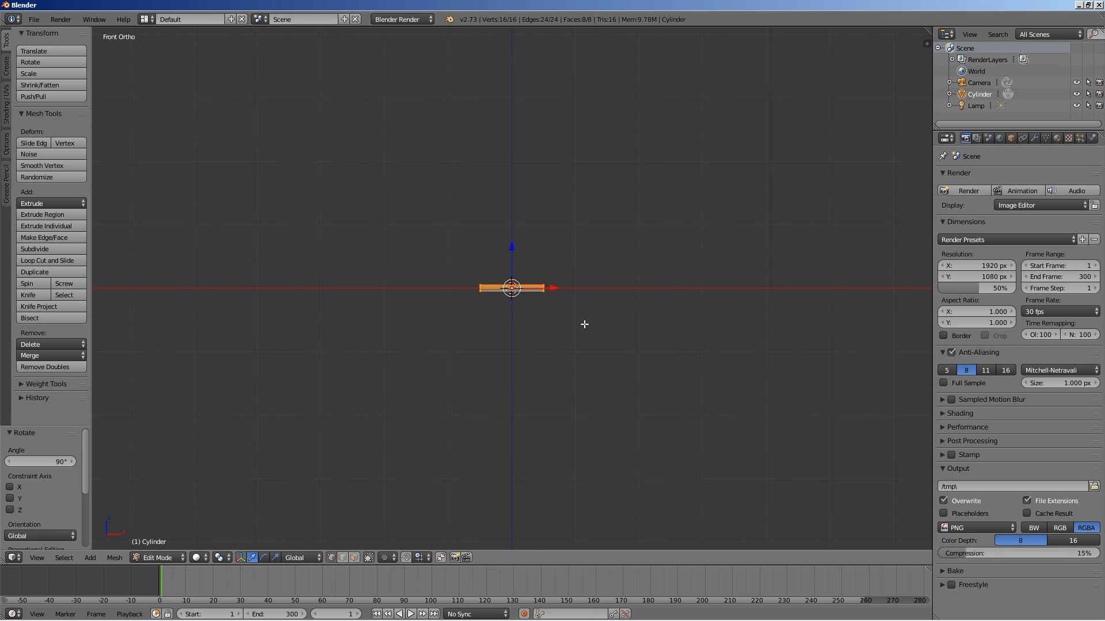
key("Tab")
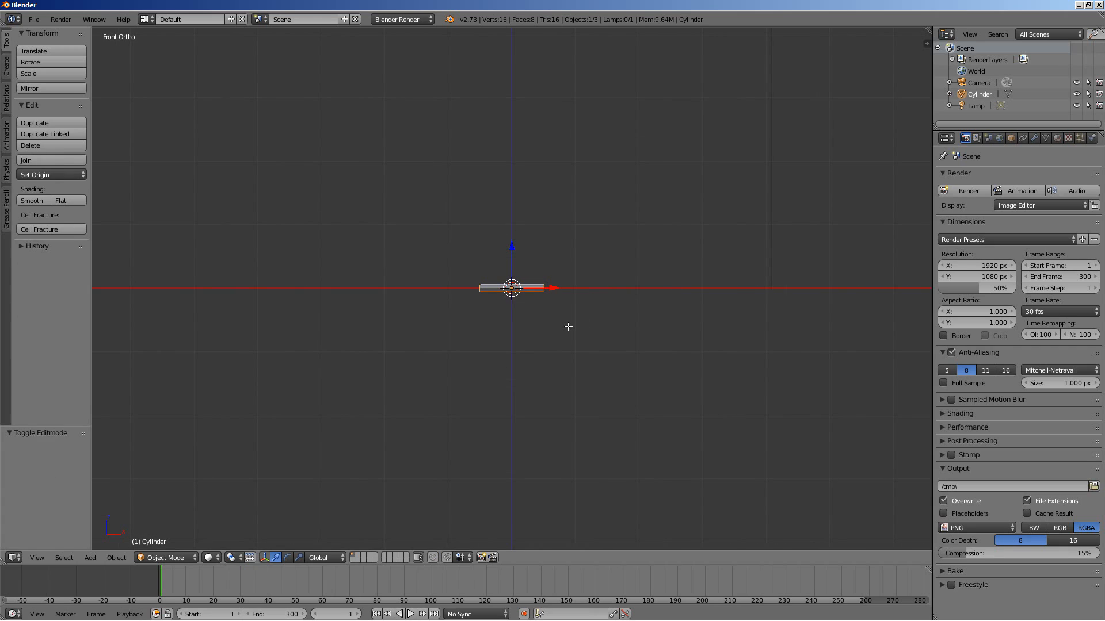
Step: Move the cylinder object -5 units in X and -3 units in Z
scroll(568, 326, "down", 1)
key("g")
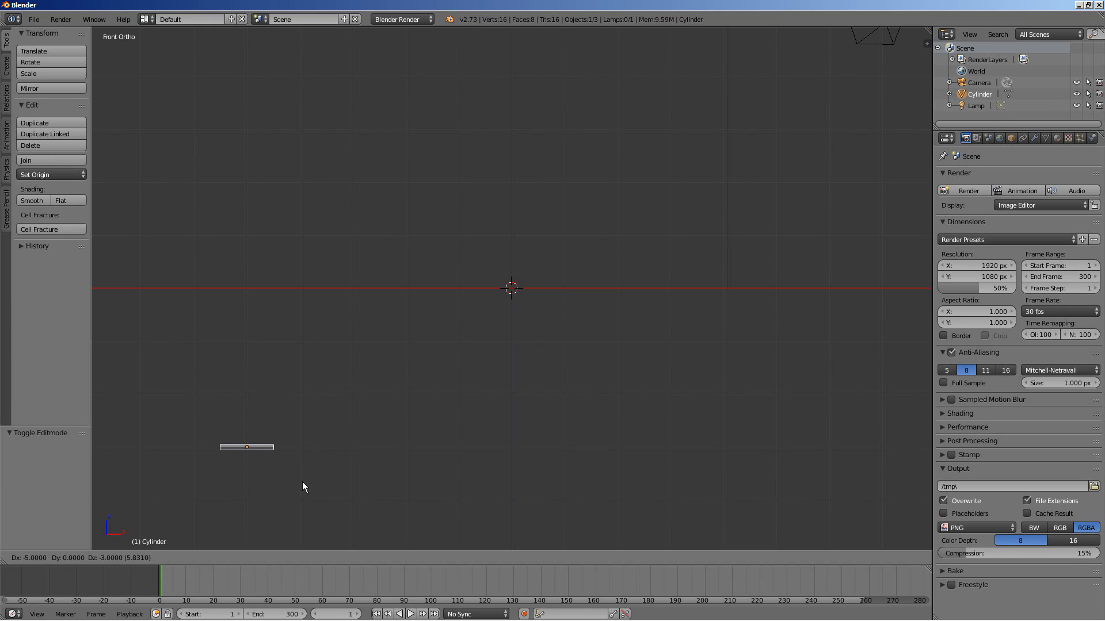
left_click(302, 481)
Step: Move the cylinder -1 unit along the global Y axis, working in the top view
middle_click_drag(302, 481, 281, 450)
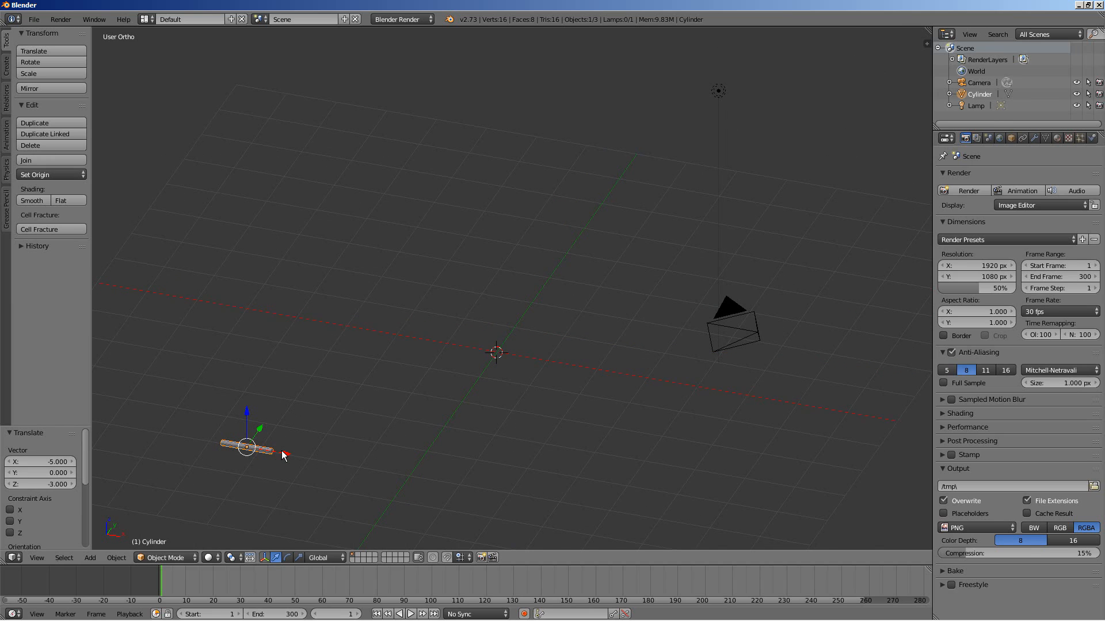
key("KP_7")
scroll(369, 413, "down", 1)
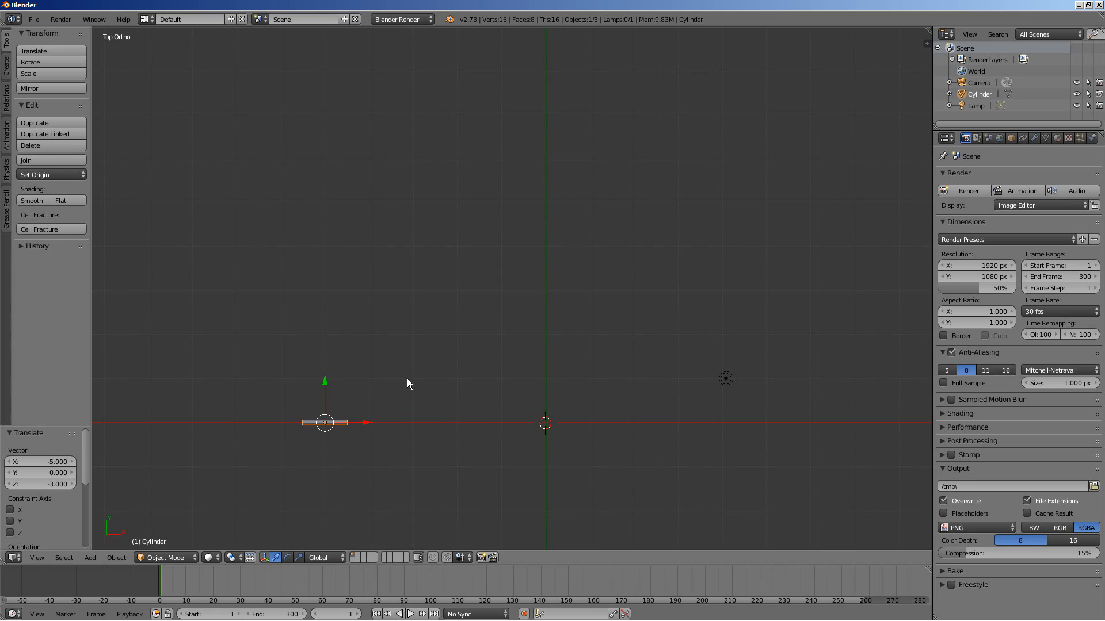
key("g")
key("y")
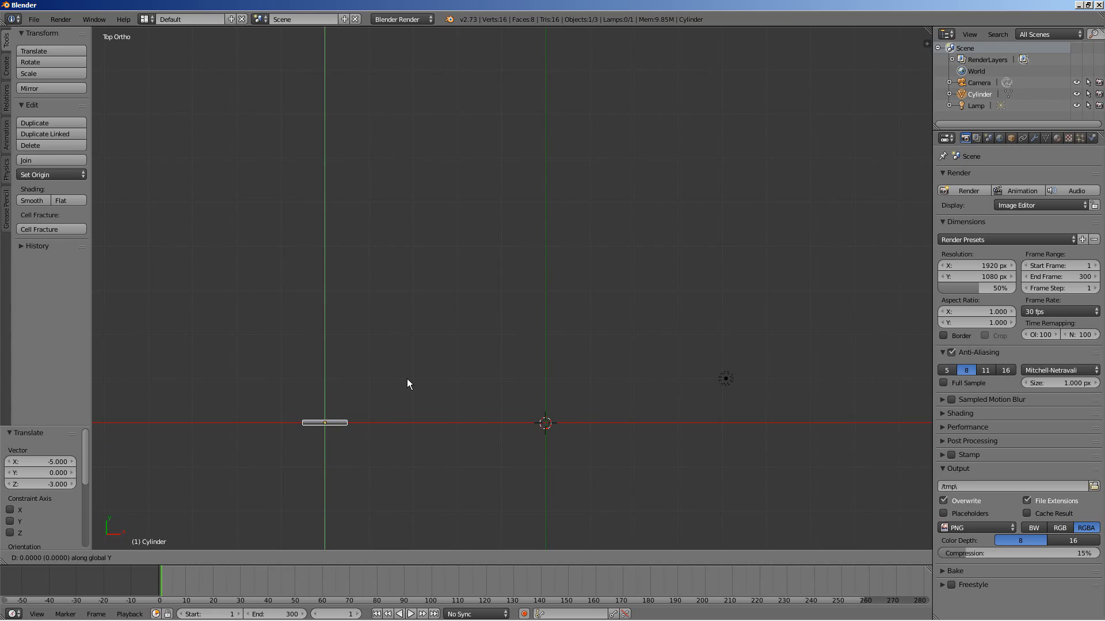
left_click(409, 426)
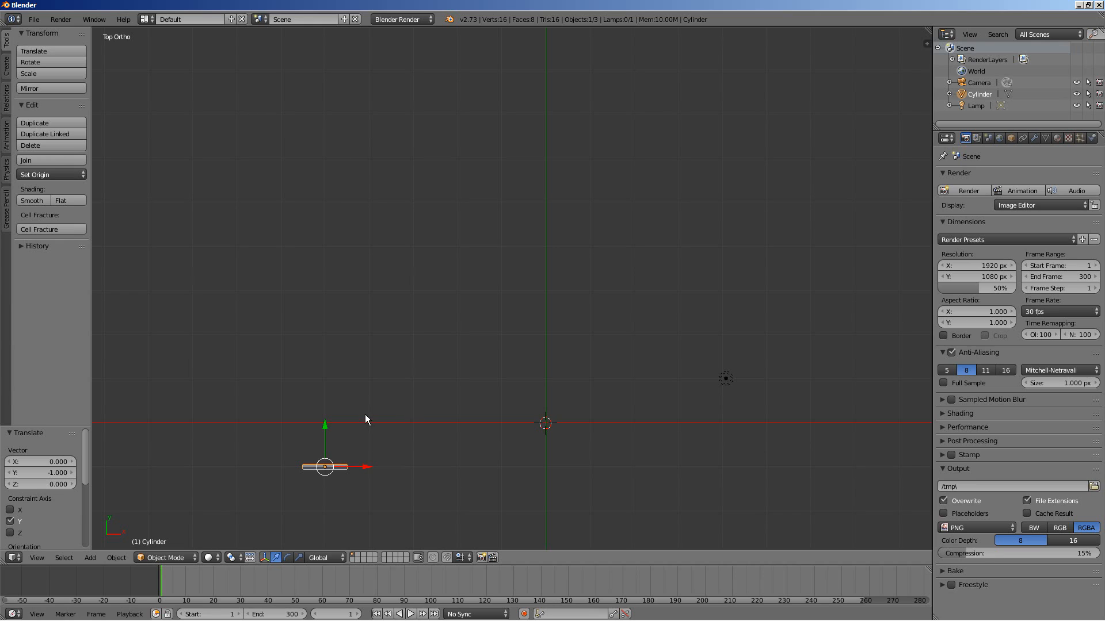
Step: Add an Array modifier to the cylinder
middle_click_drag(299, 487, 257, 367)
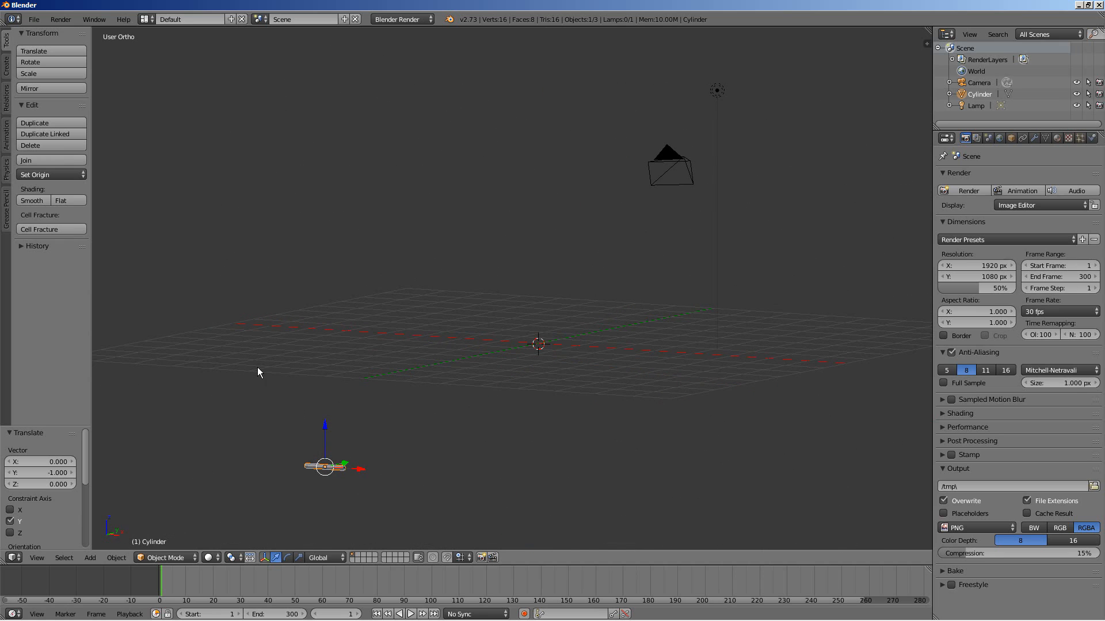
middle_click_drag(336, 402, 327, 339, "shift")
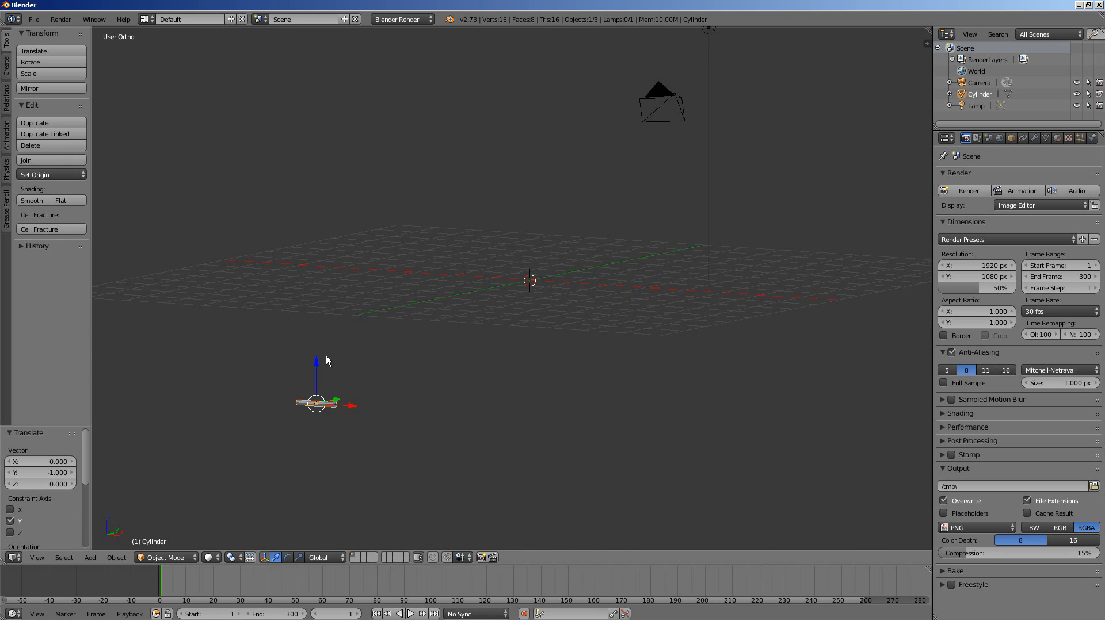
left_click(1034, 139)
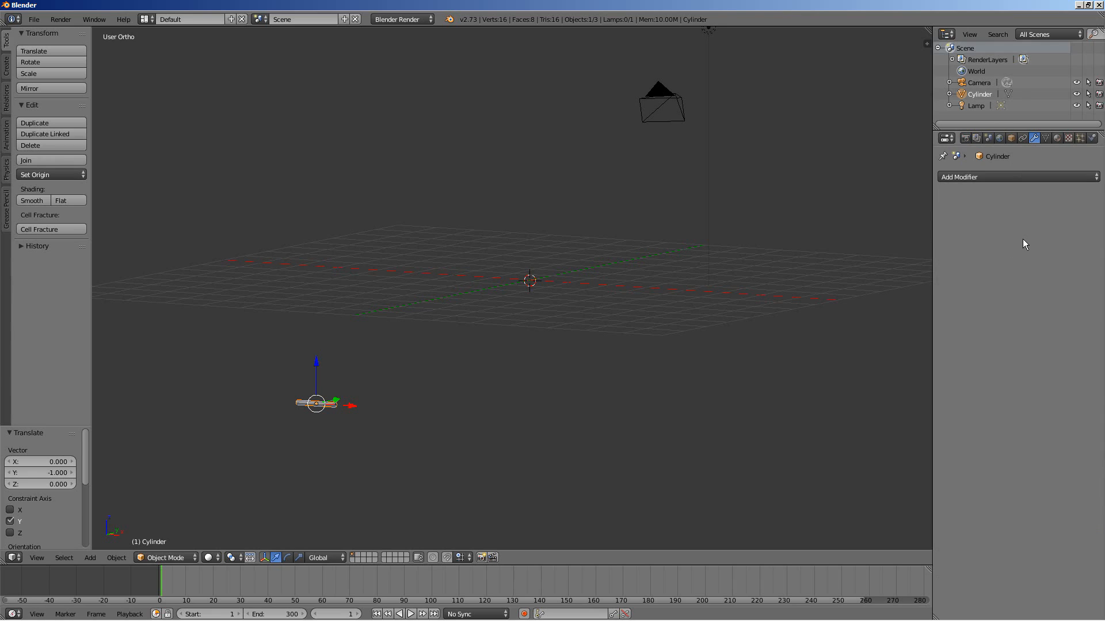
left_click(1010, 178)
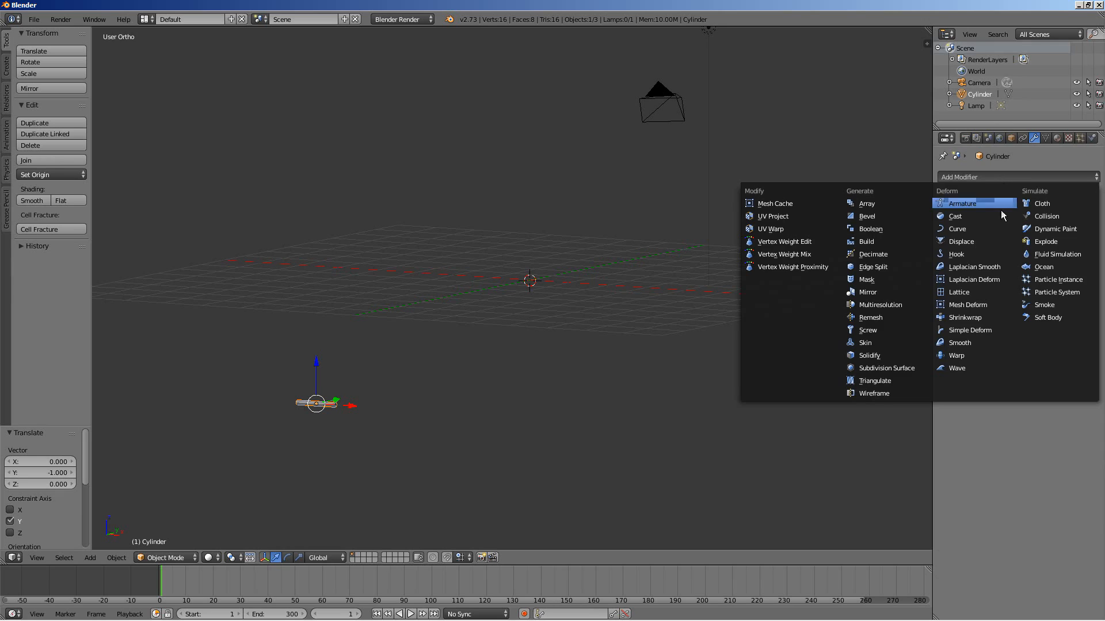
left_click(872, 203)
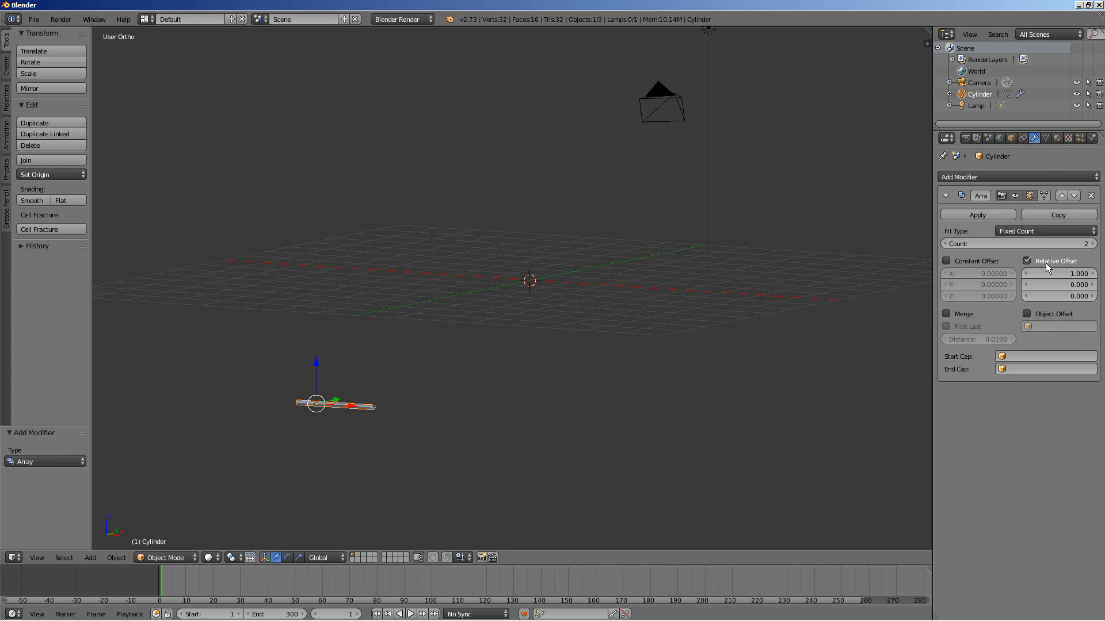
Step: Add one centered loop cut around the cylinder segment in Edit Mode, then return to Object Mode
middle_click_drag(317, 453, 467, 386, "shift")
scroll(453, 392, "up", 4)
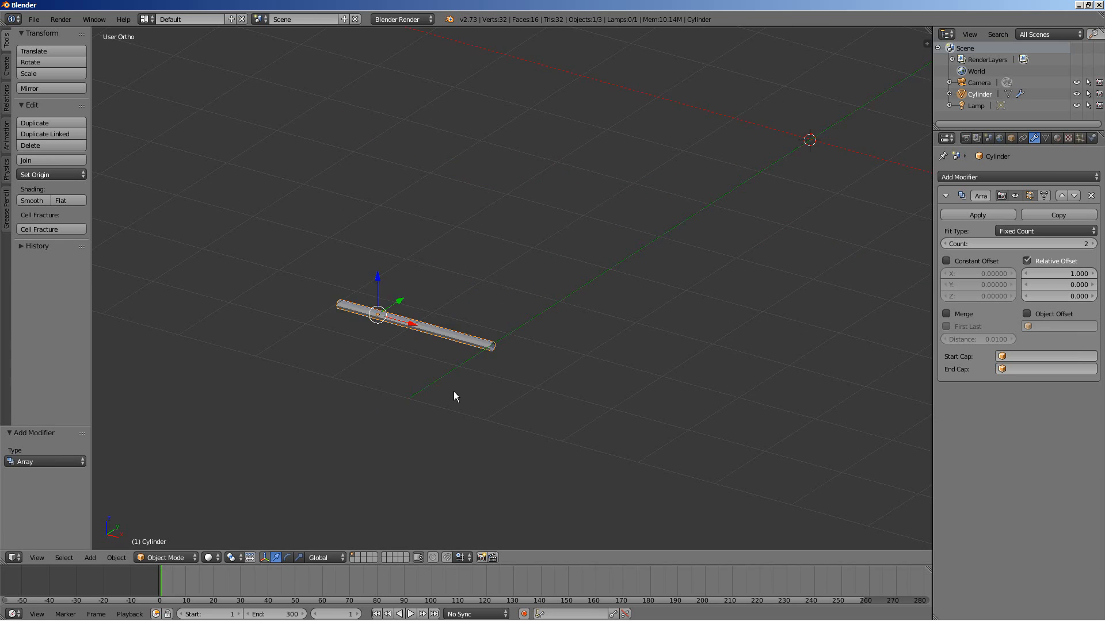
scroll(454, 392, "up", 2)
key("Tab")
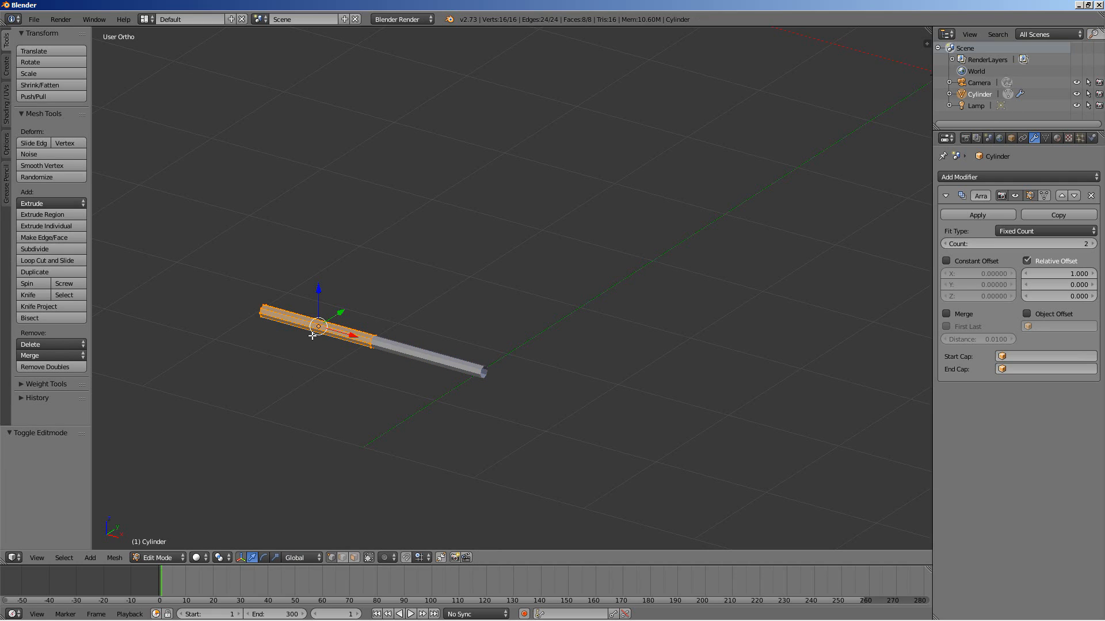
key("ctrl+r")
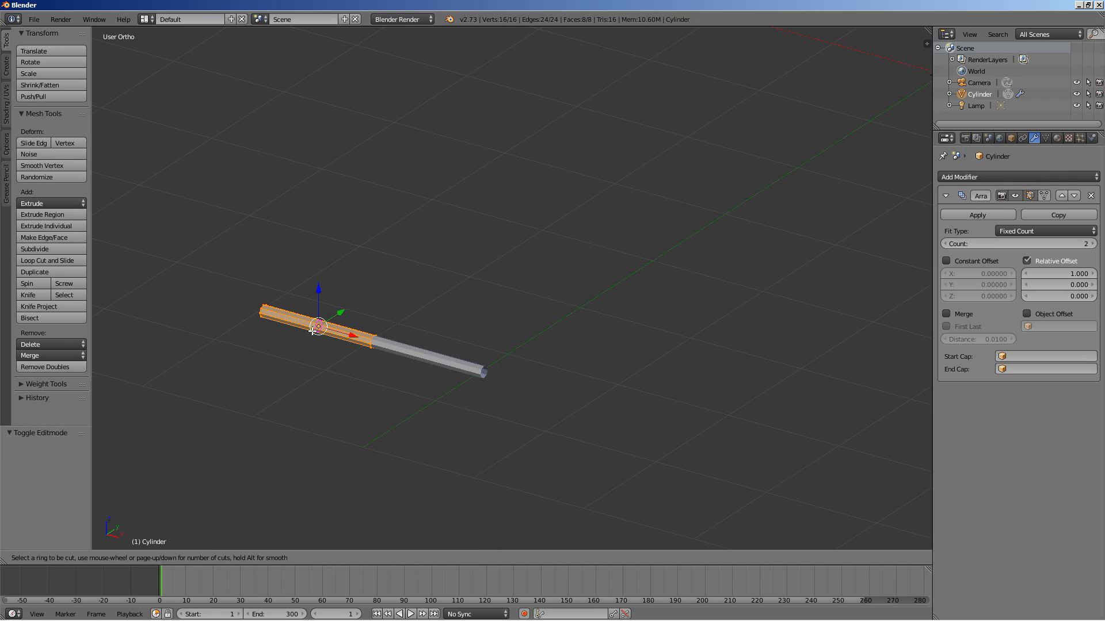
left_click(312, 331)
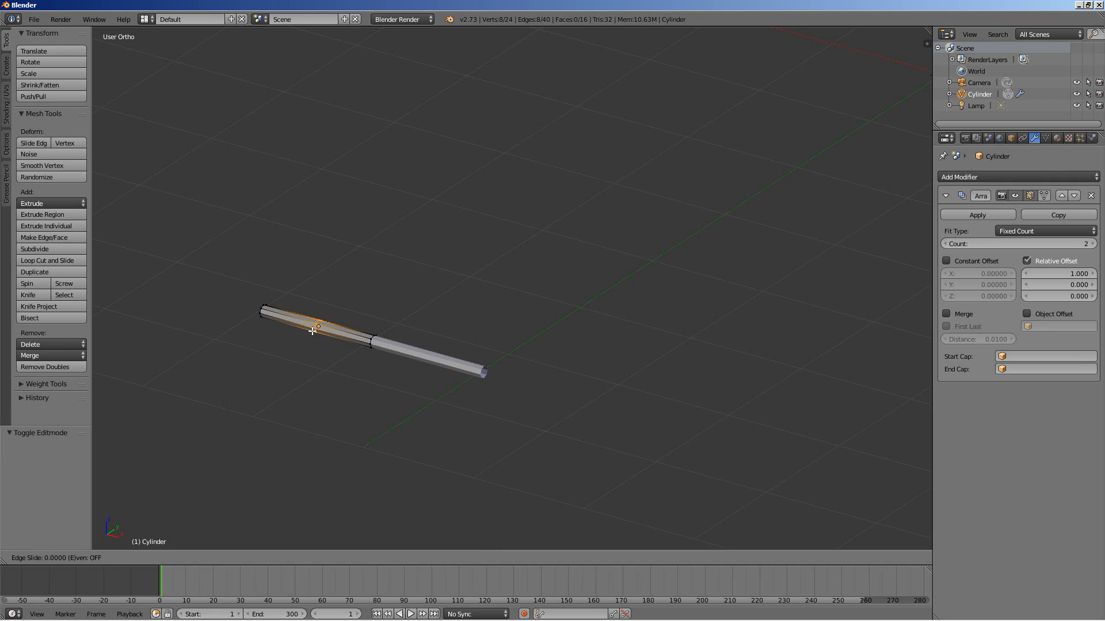
left_click(313, 330)
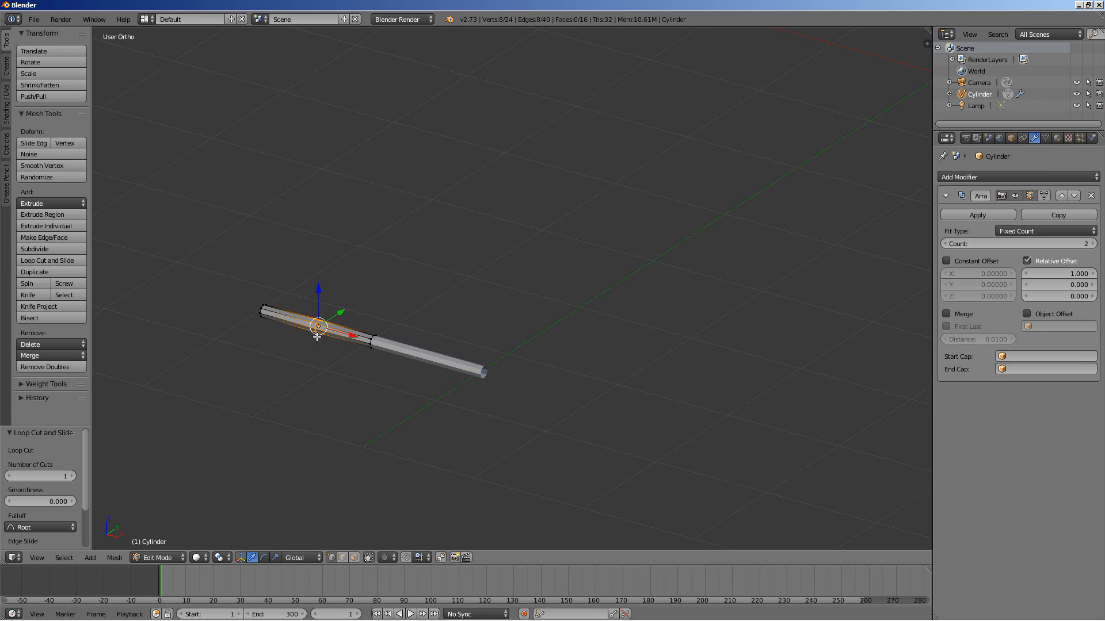
scroll(315, 358, "up", 2)
scroll(299, 405, "down", 4)
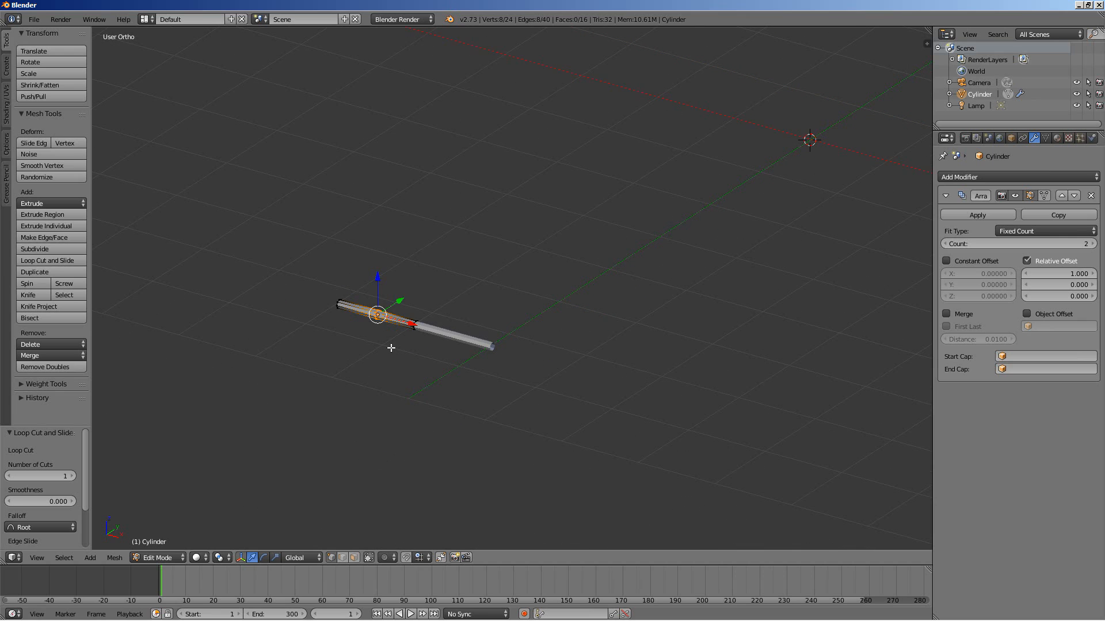
key("Tab")
Step: Enable Merge on the Array modifier and set its count to 4
middle_click_drag(392, 350, 560, 356)
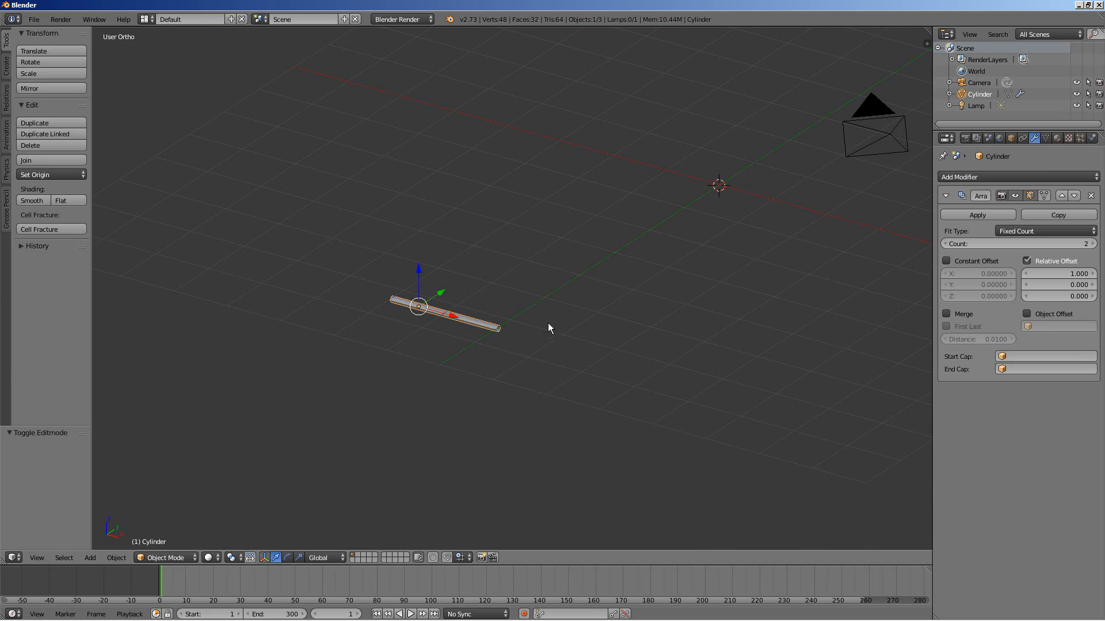
key("KP_1")
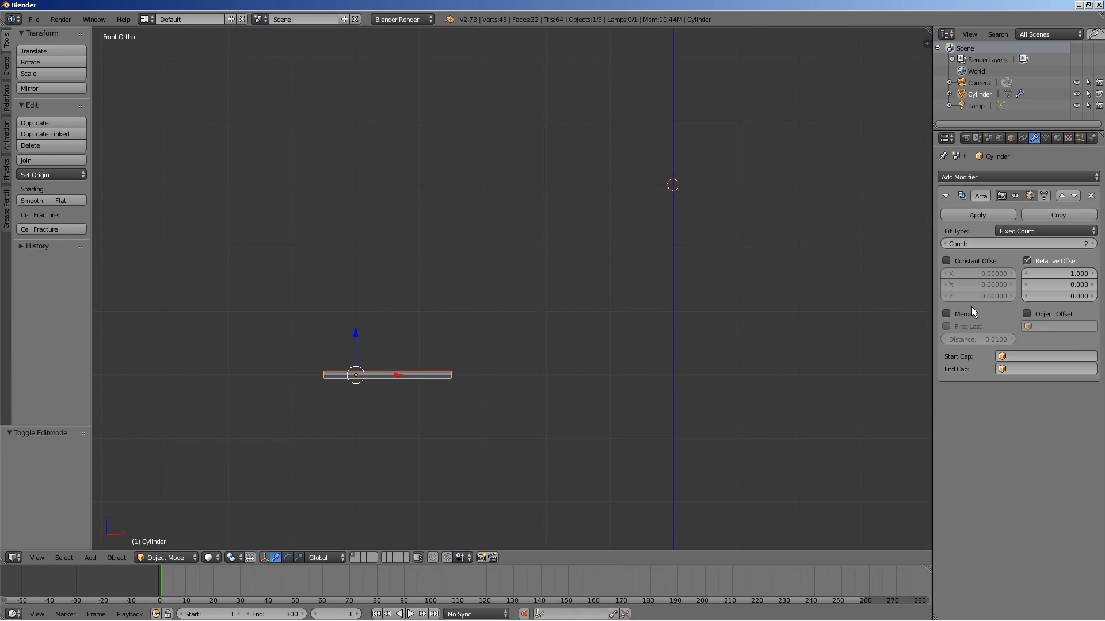
left_click(945, 314)
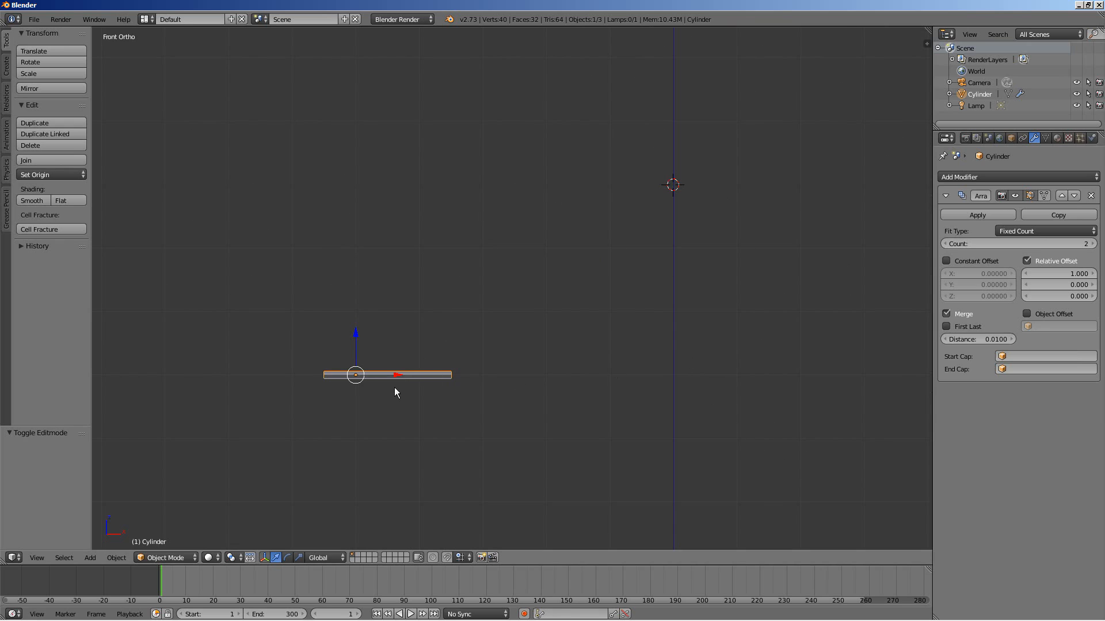
left_click(1093, 245)
left_click(1093, 244)
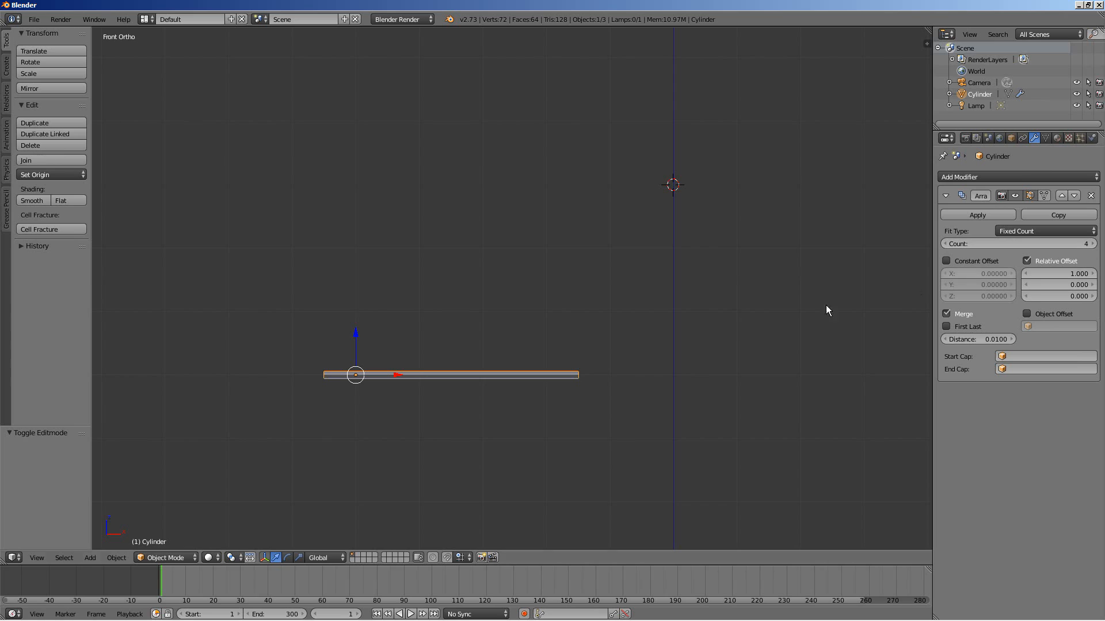
scroll(757, 311, "down", 1)
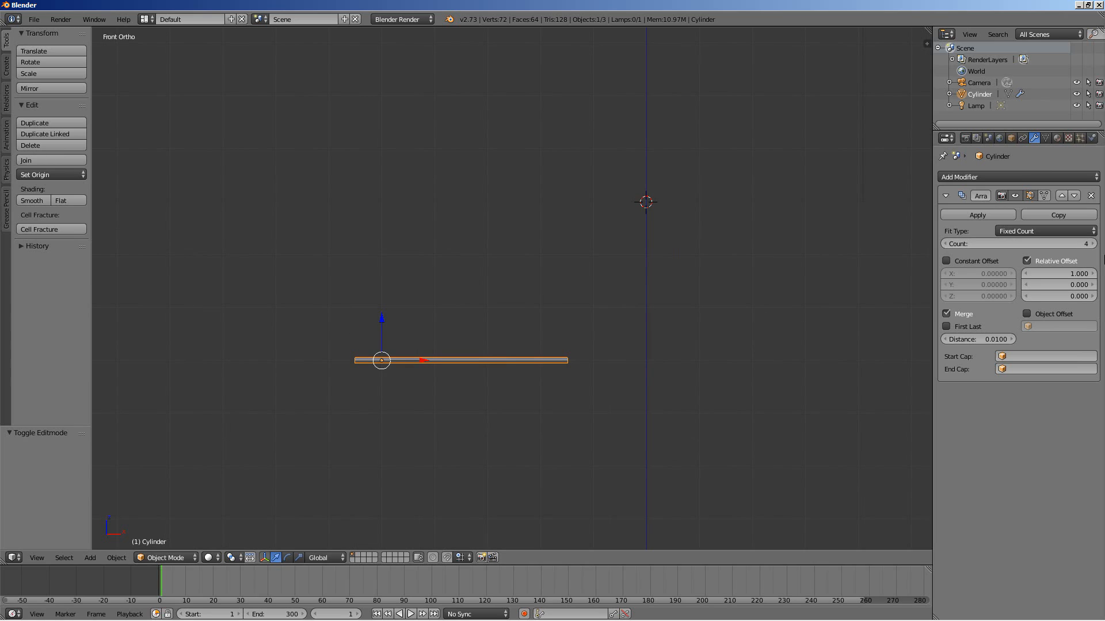
Step: Raise the Array modifier's count to 20 to lengthen the tube
left_click(1092, 245)
left_click(1093, 245)
left_click(1092, 245)
left_click(1093, 245)
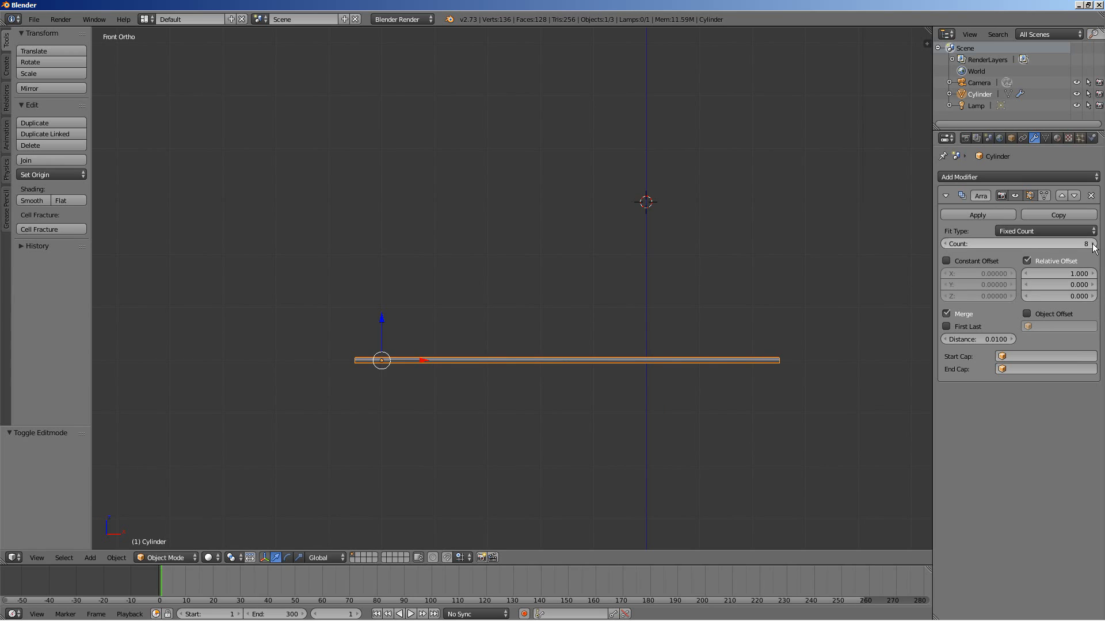
left_click(1092, 244)
left_click(1093, 245)
scroll(763, 383, "down", 1)
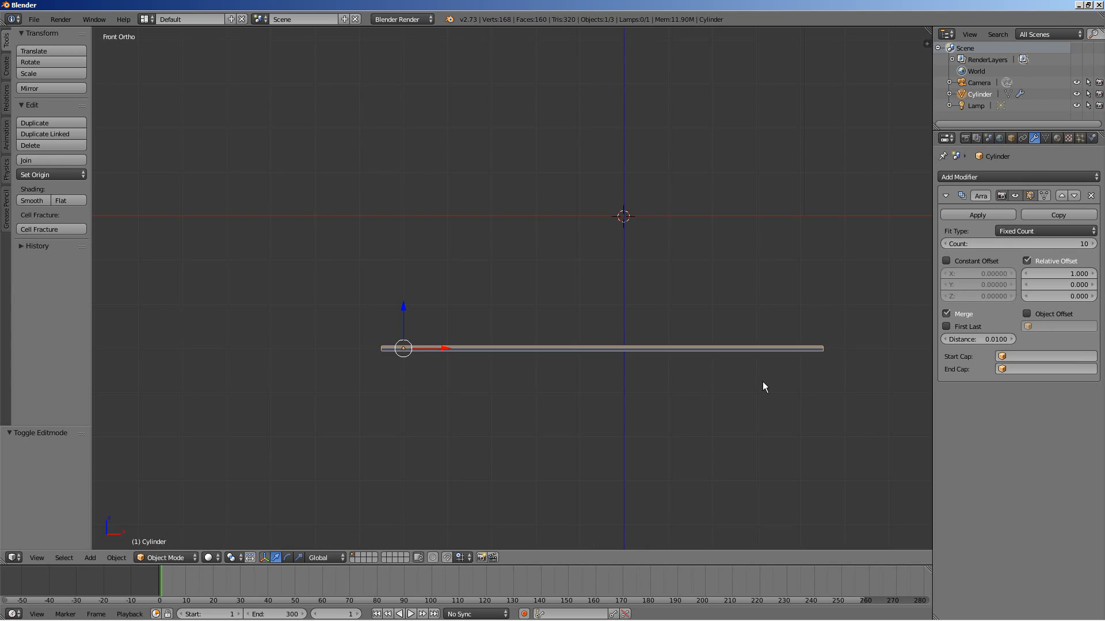
scroll(762, 381, "down", 1)
left_click(1093, 244)
left_click(1093, 244)
left_click(1093, 244)
left_click(1092, 244)
left_click(1092, 244)
left_click(1093, 244)
left_click(1093, 244)
left_click(1093, 244)
left_click(1093, 244)
left_click(1093, 244)
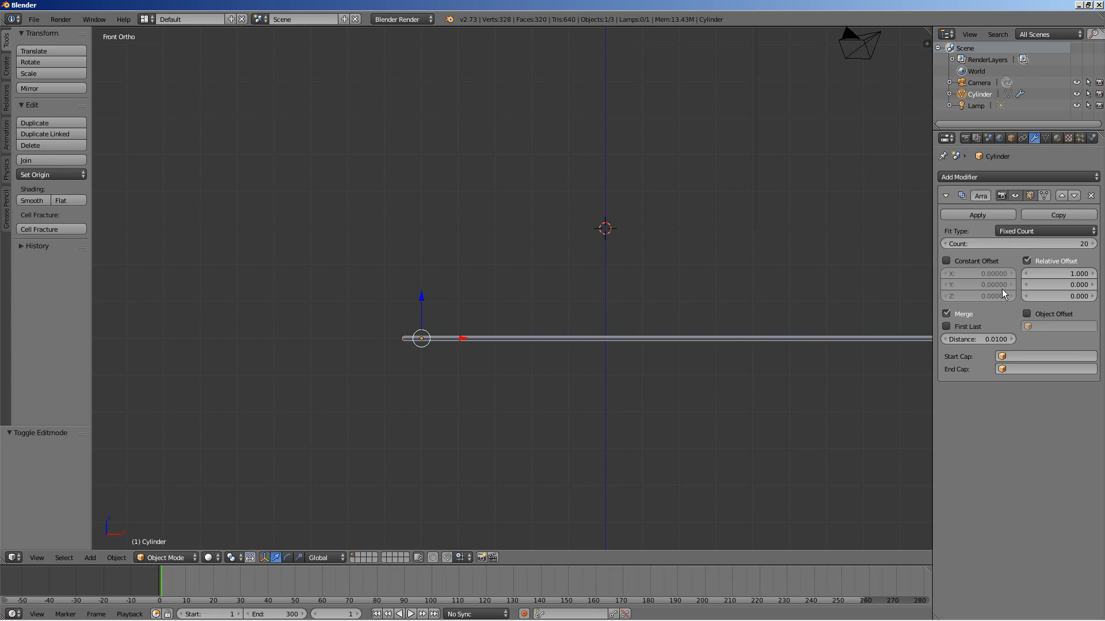
scroll(733, 398, "down", 3)
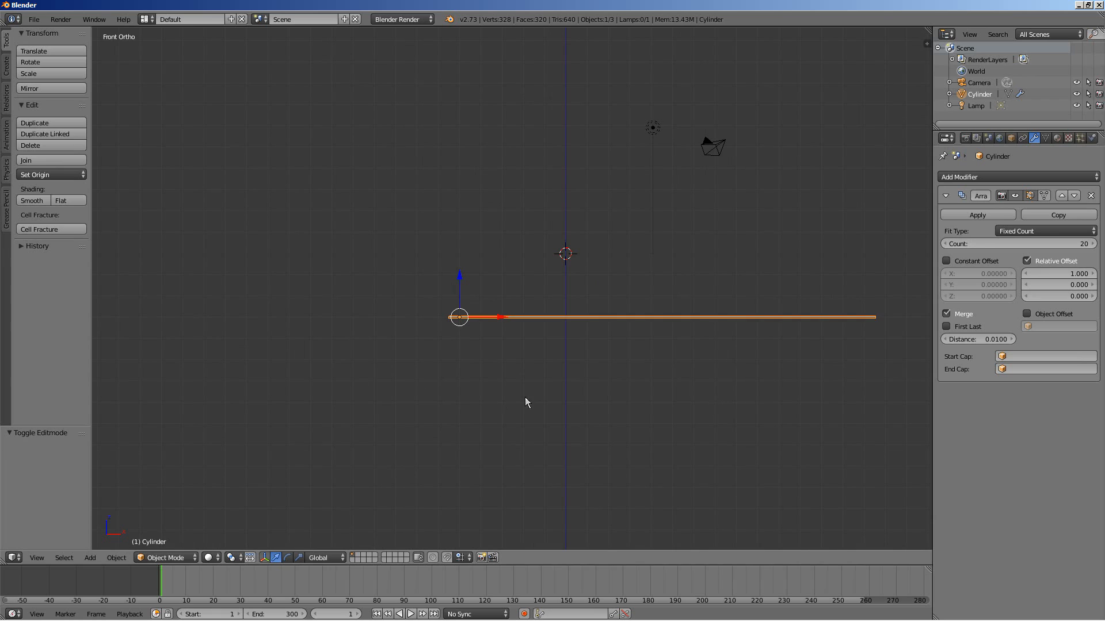
Step: Add a second Array modifier to the tube, replacing its relative offset with a constant offset of 1 on Y
left_click(994, 176)
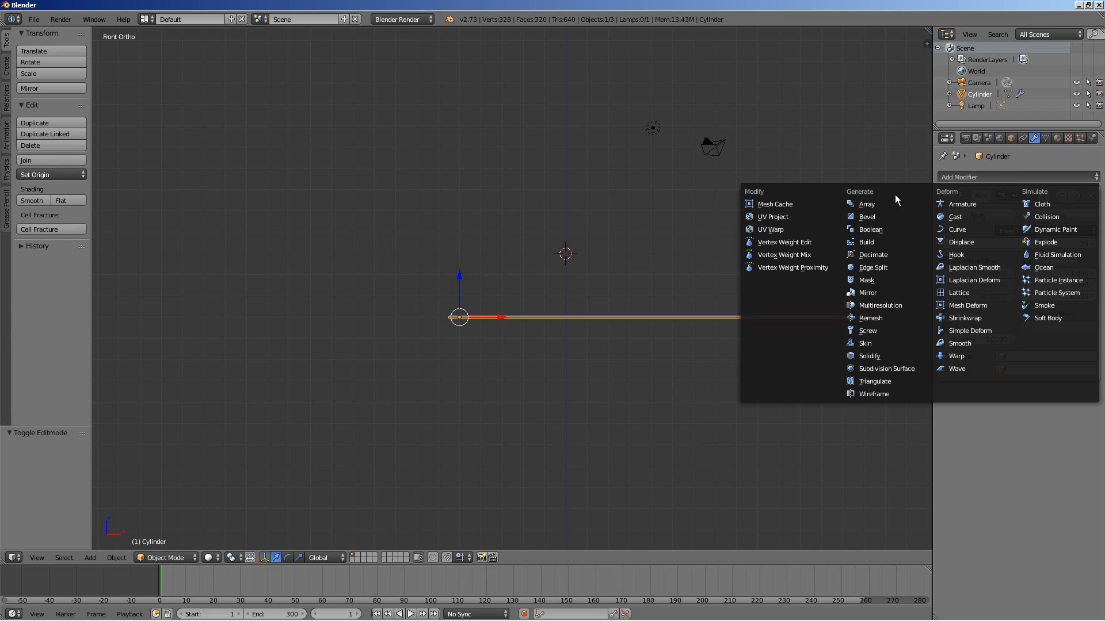
left_click(874, 204)
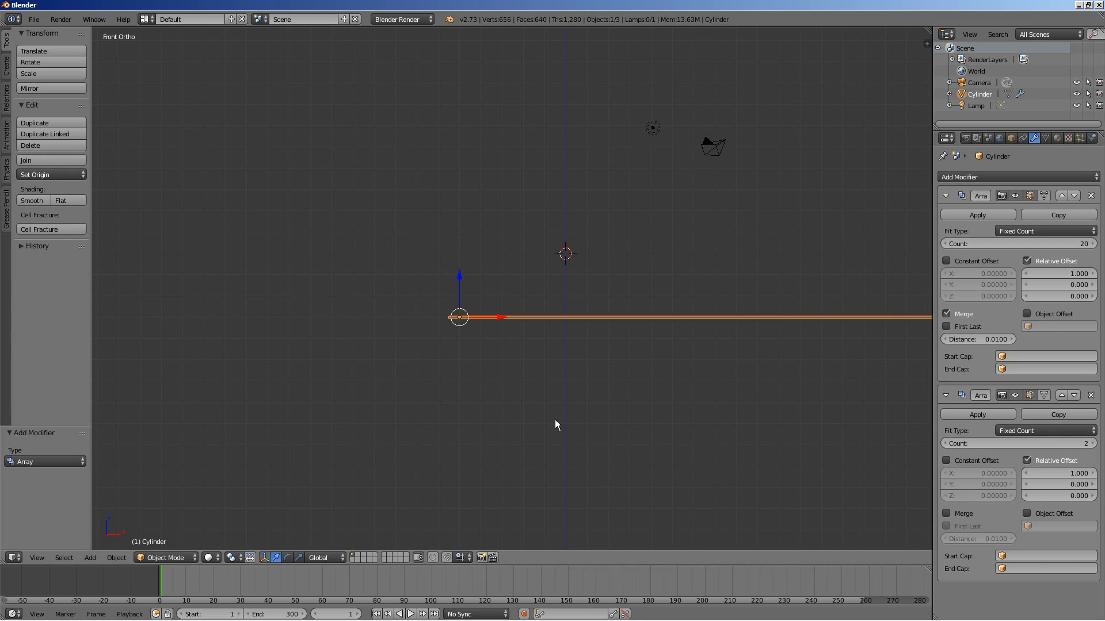
middle_click_drag(469, 355, 542, 388)
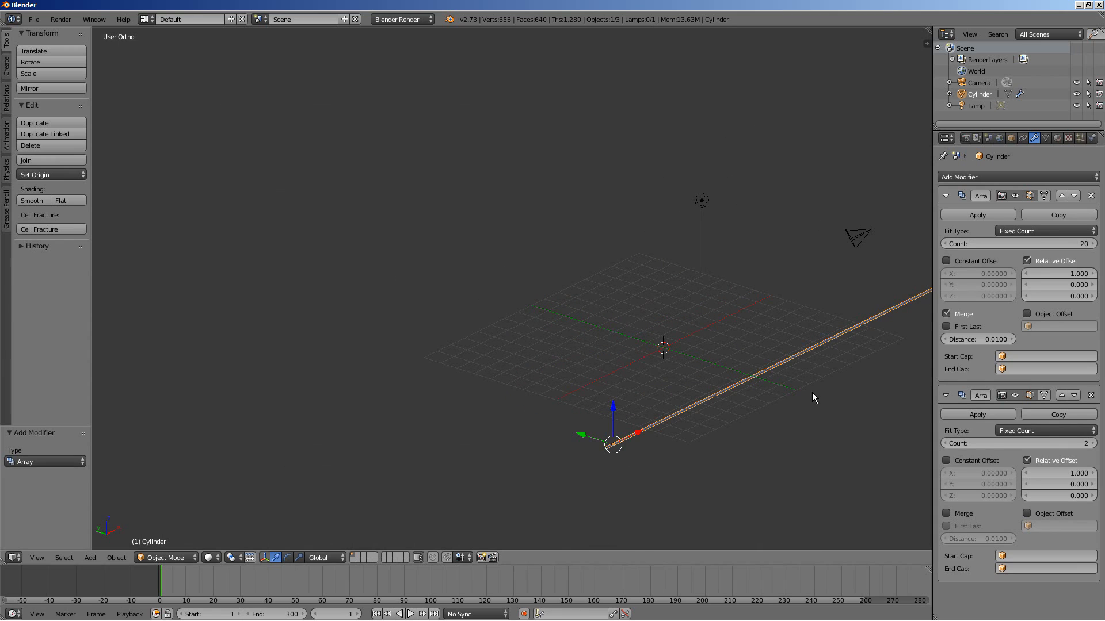
left_click(1026, 461)
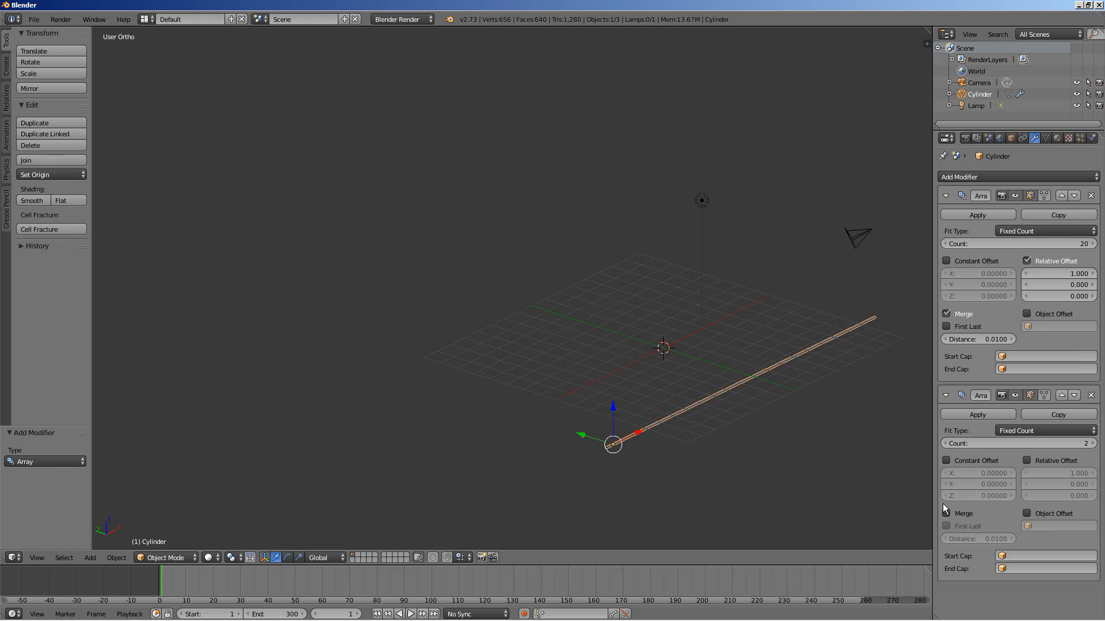
left_click(945, 460)
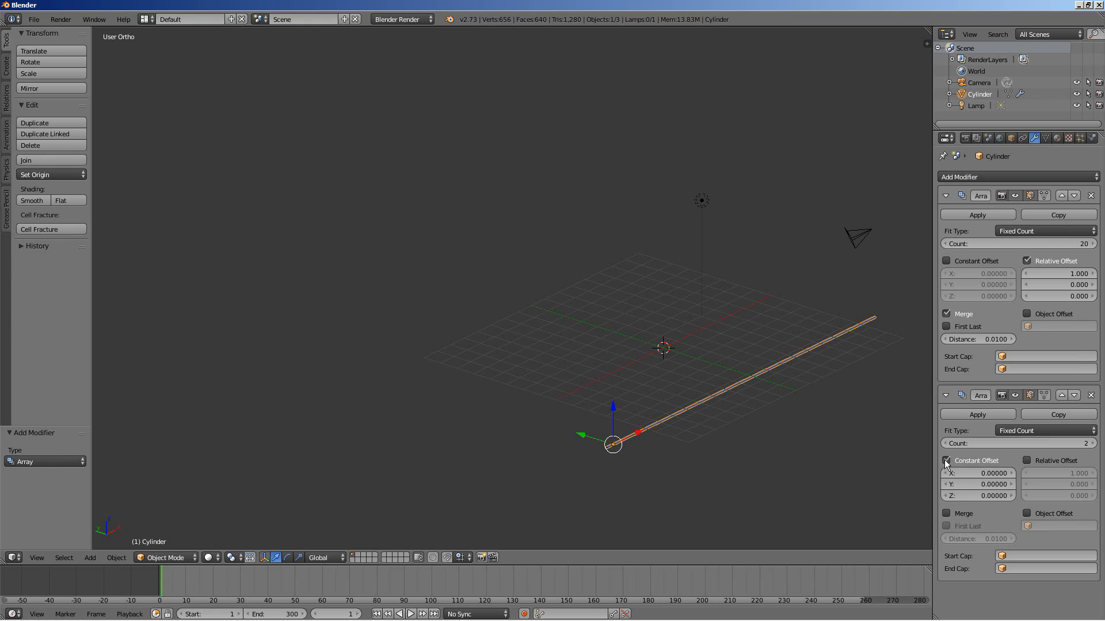
left_click(976, 483)
type("1")
key("Return")
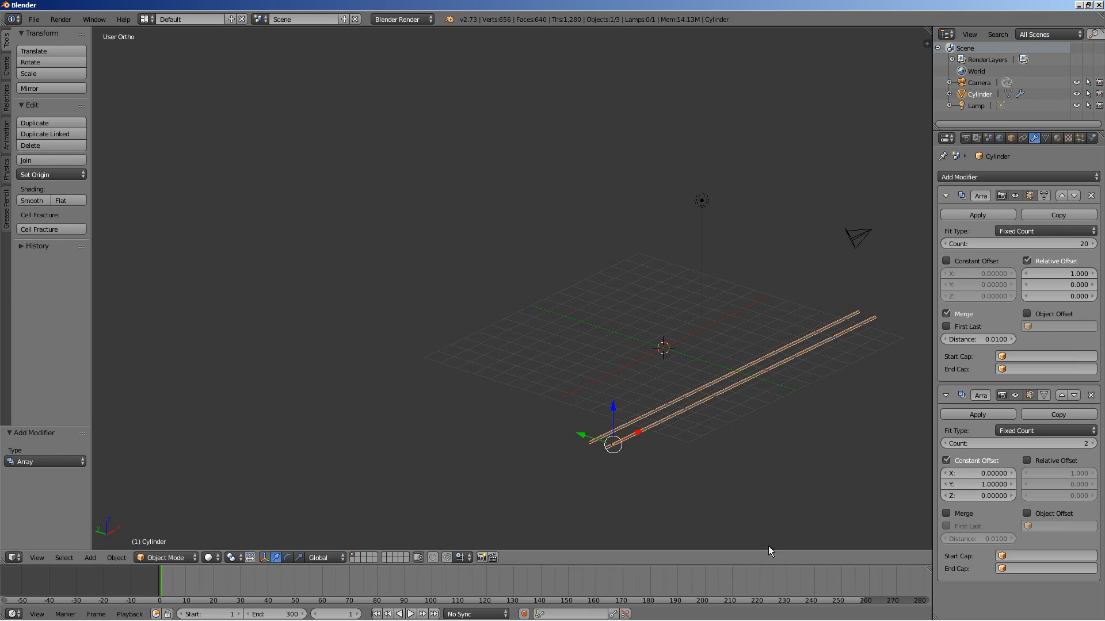
Step: Set the second Array modifier's count to 3 and check the parallel tubes from above and at an angle
key("KP_7")
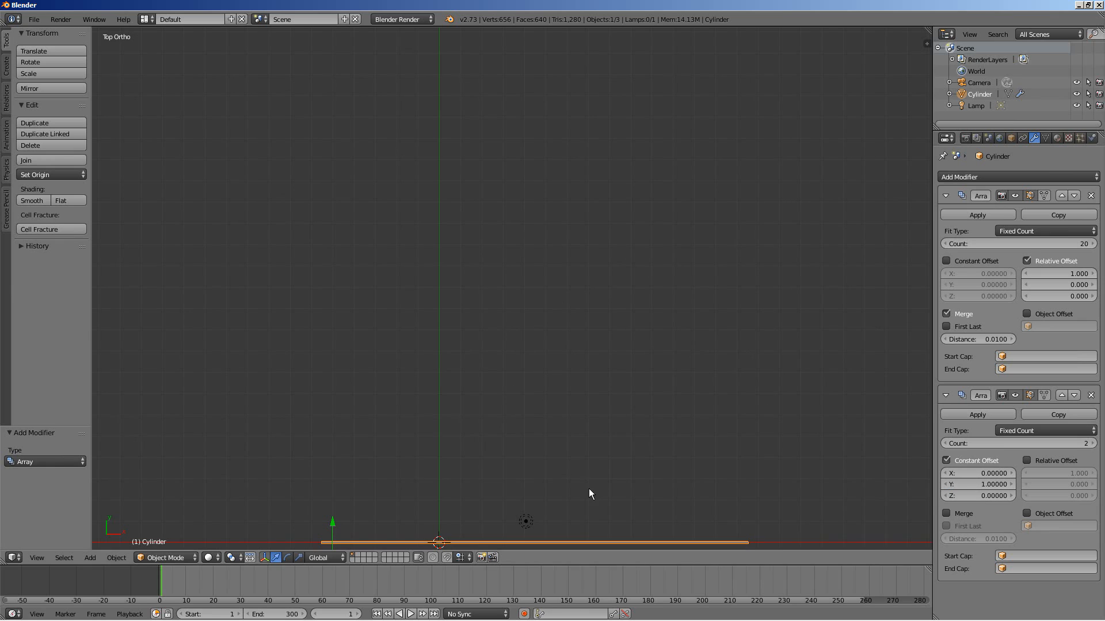
middle_click_drag(514, 473, 590, 264, "shift")
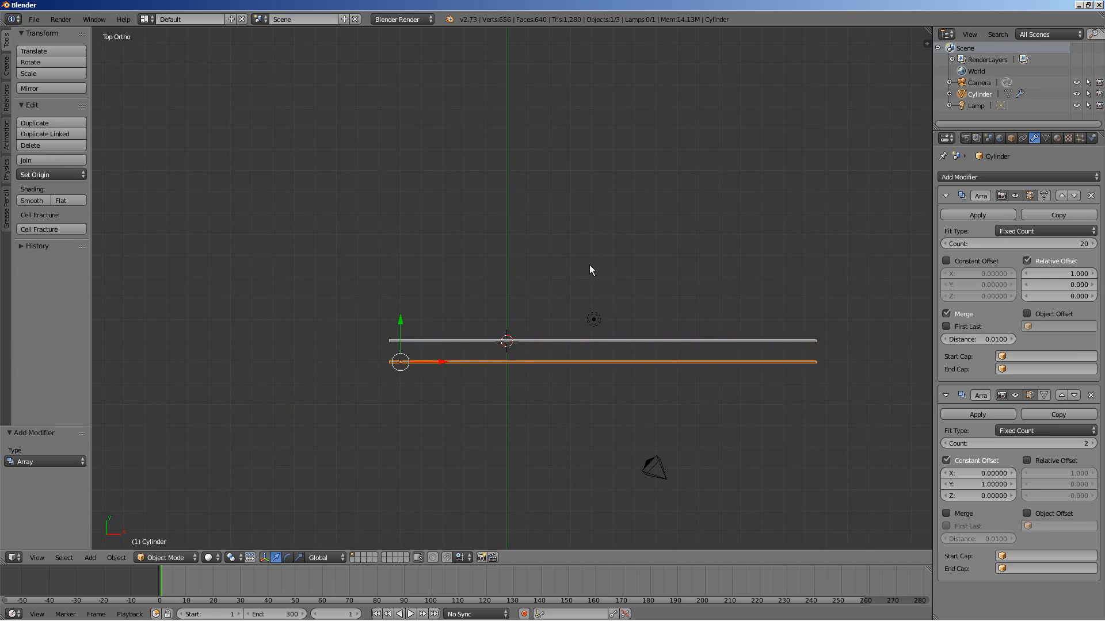
scroll(594, 405, "up", 3)
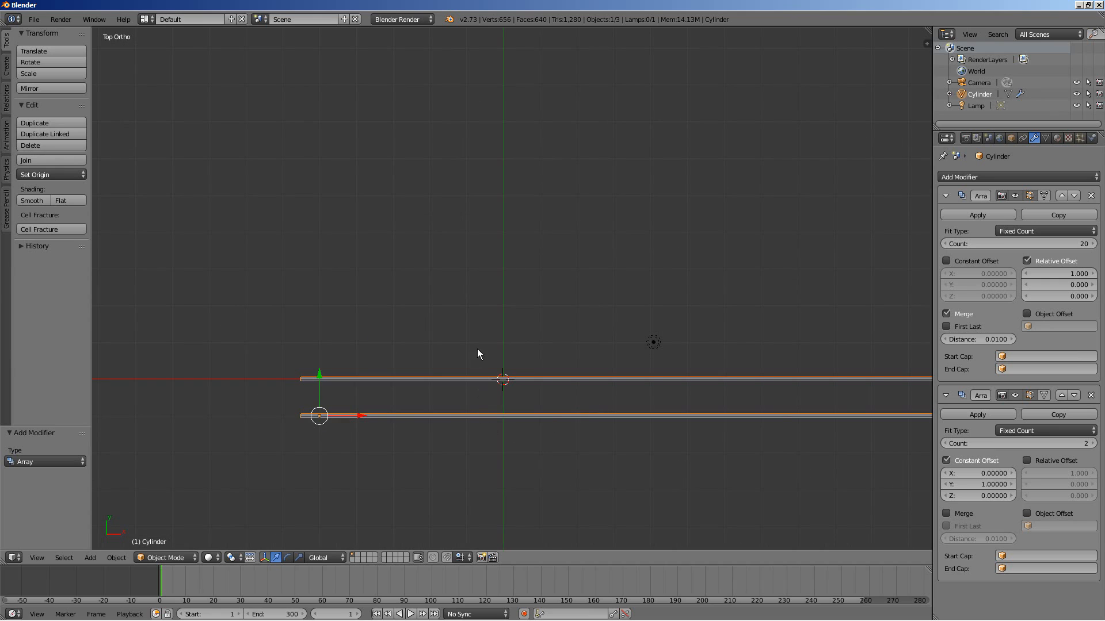
left_click(1092, 443)
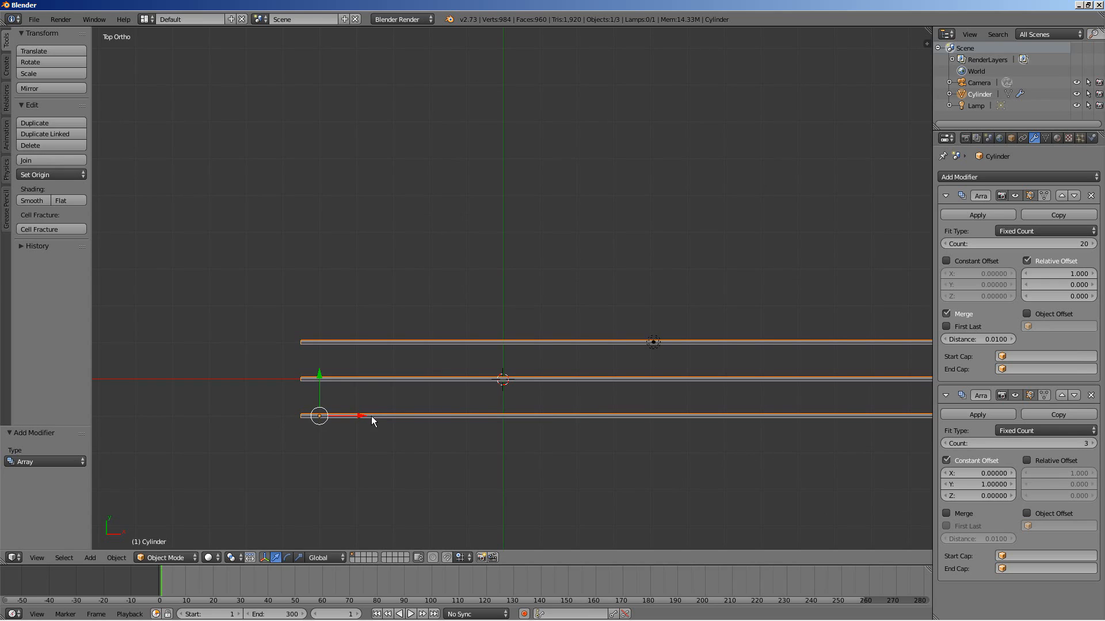
middle_click_drag(331, 458, 495, 441)
scroll(510, 460, "down", 1)
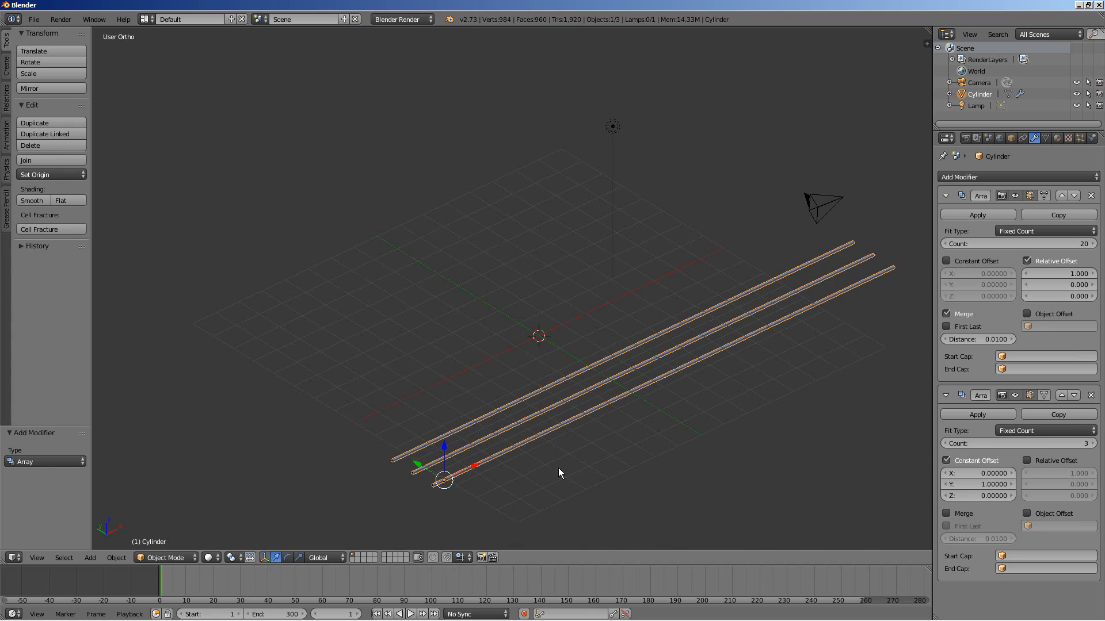
middle_click_drag(558, 467, 496, 416, "shift")
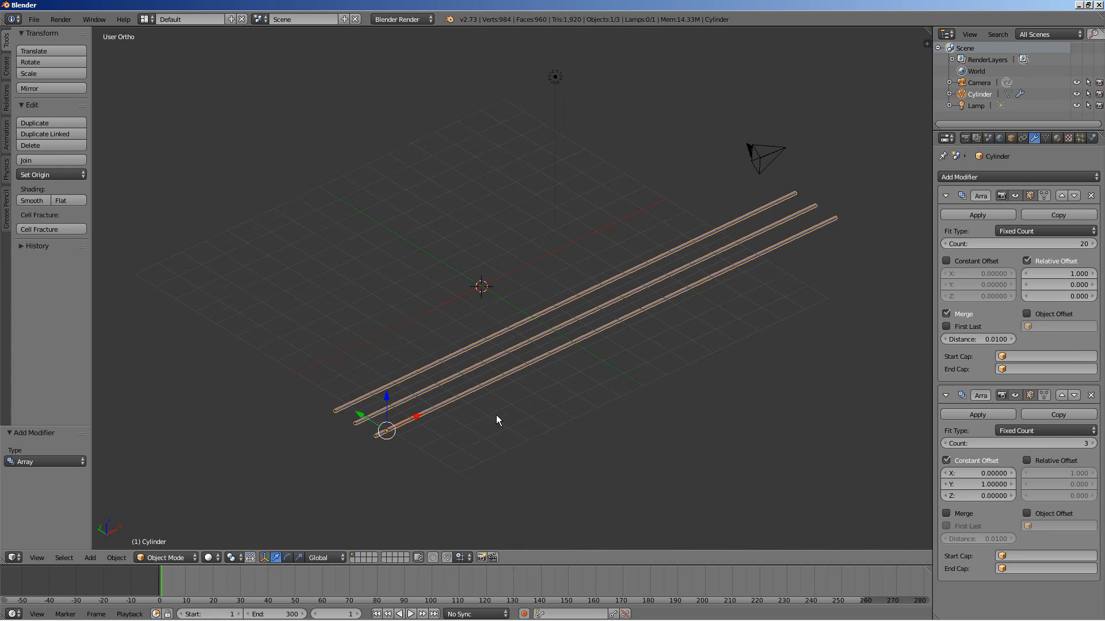
Step: Collapse both Array modifiers and add a third one with a constant offset of 0.5 on Z instead of the relative offset
left_click(946, 196)
left_click(946, 217)
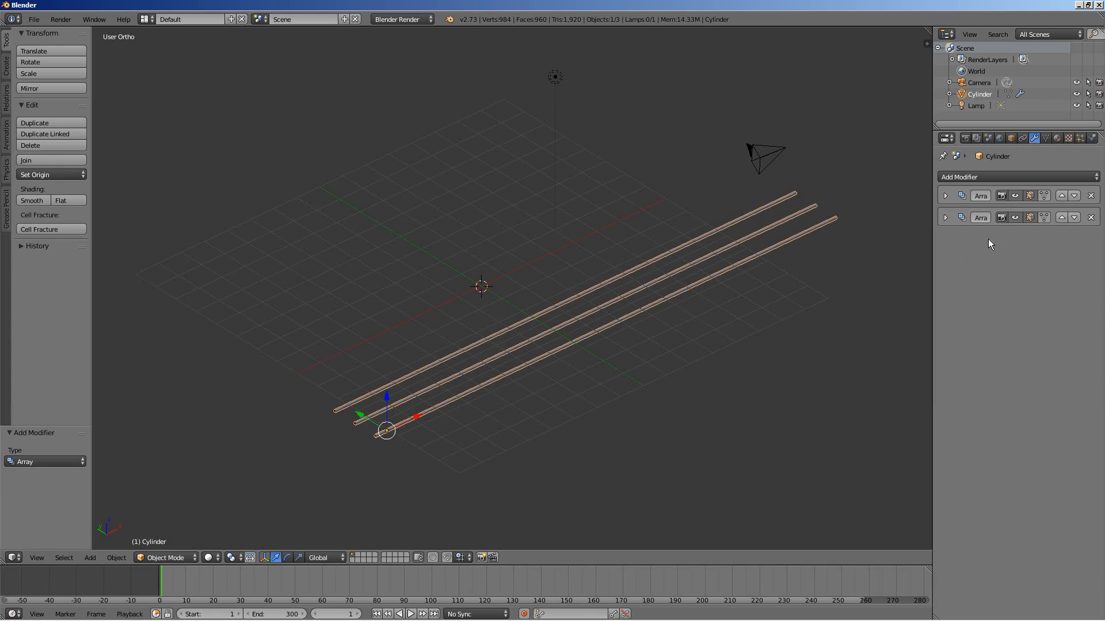
left_click(983, 177)
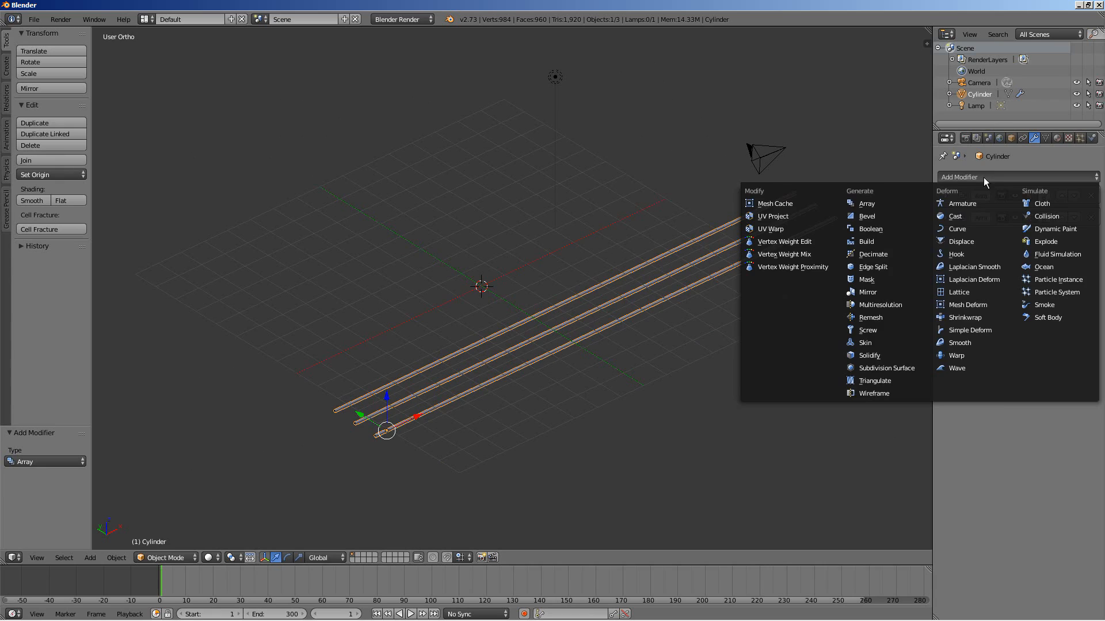
left_click(881, 197)
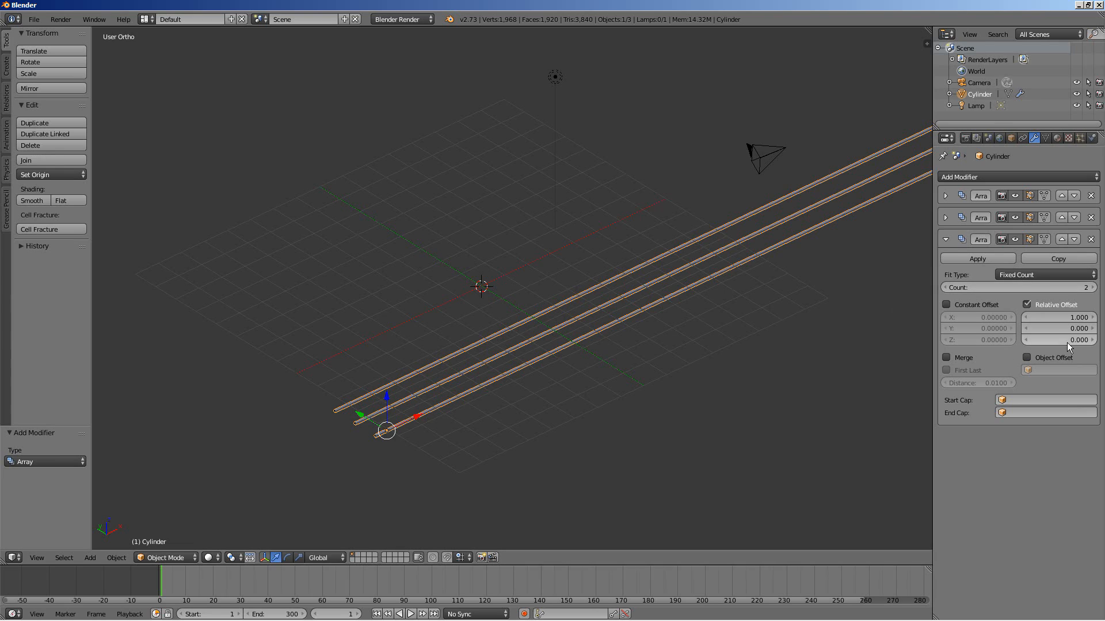
left_click(1026, 305)
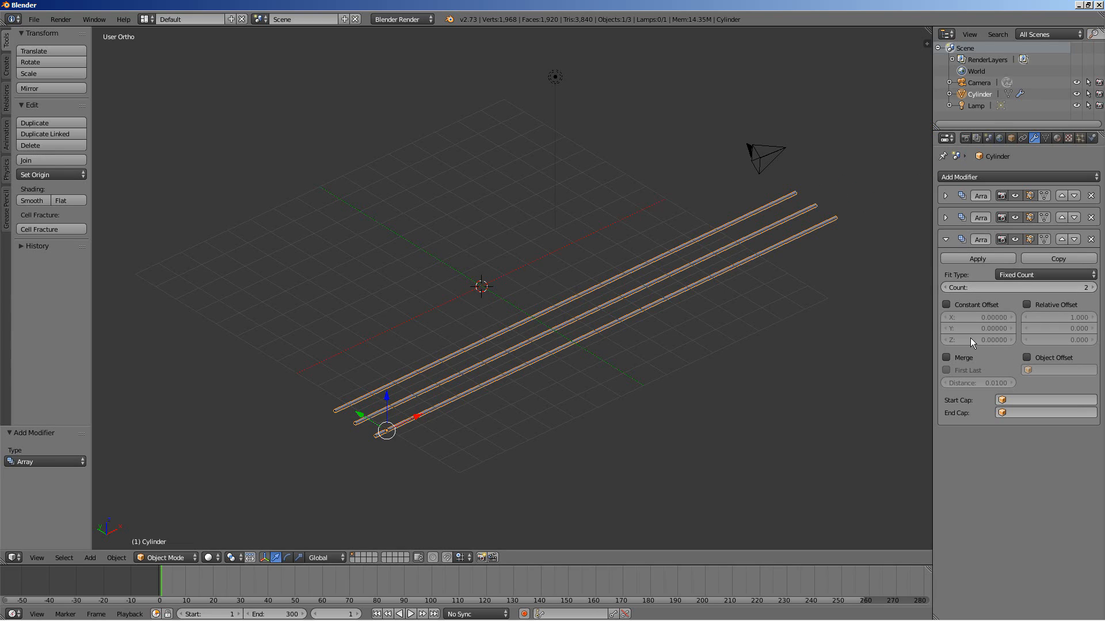
left_click(946, 305)
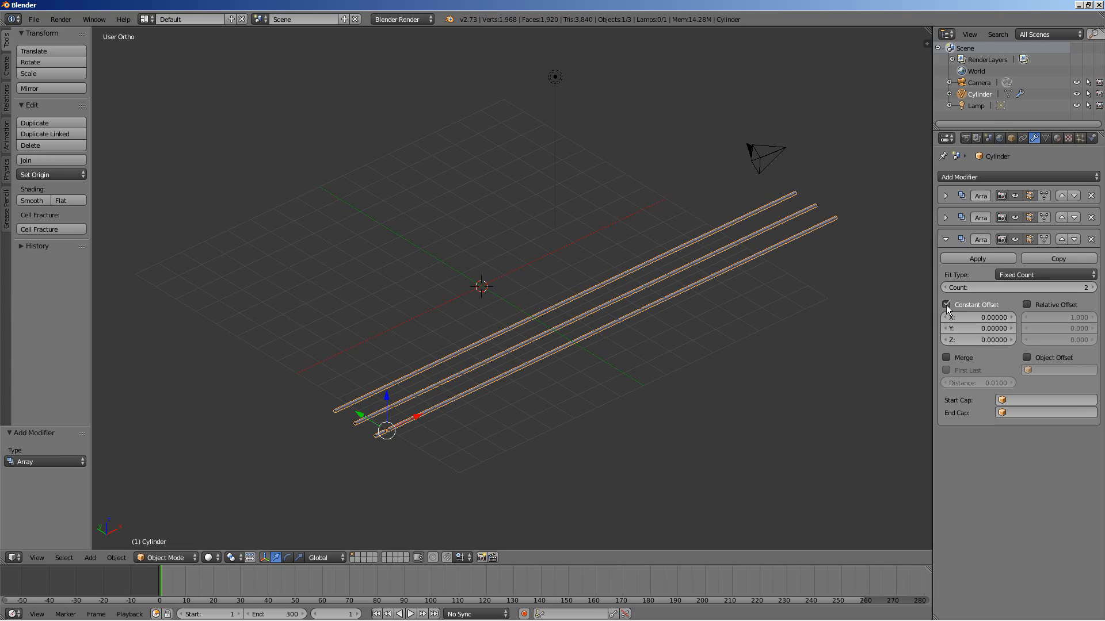
left_click(979, 340)
type("0.5")
key("Return")
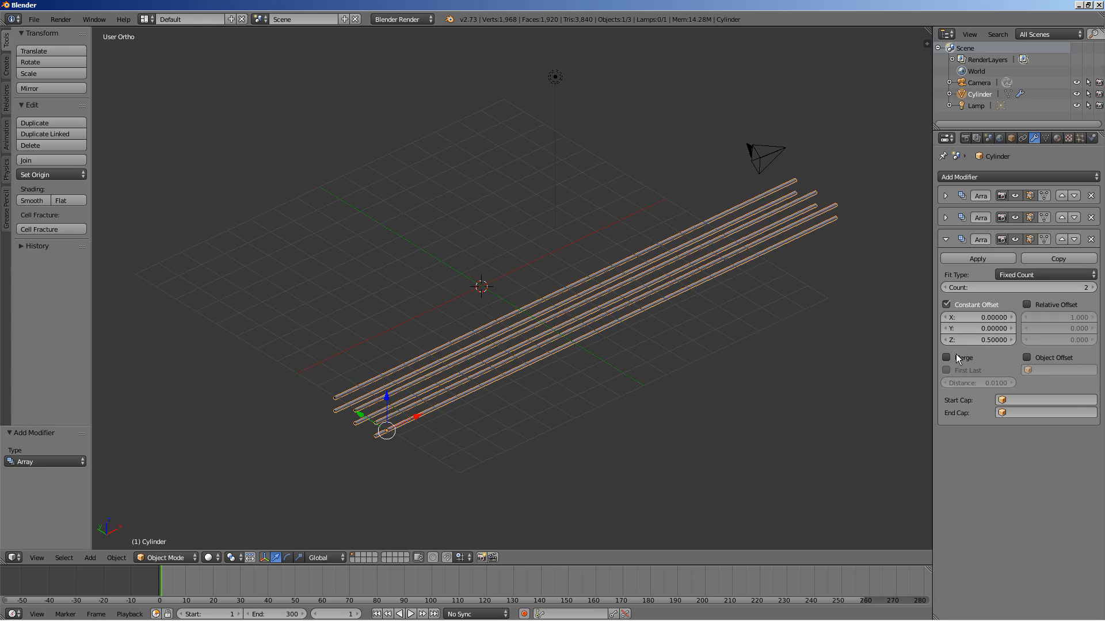
Step: Shorten the tubes by setting the first Array modifier's count to 11, working in the front view
key("KP_0")
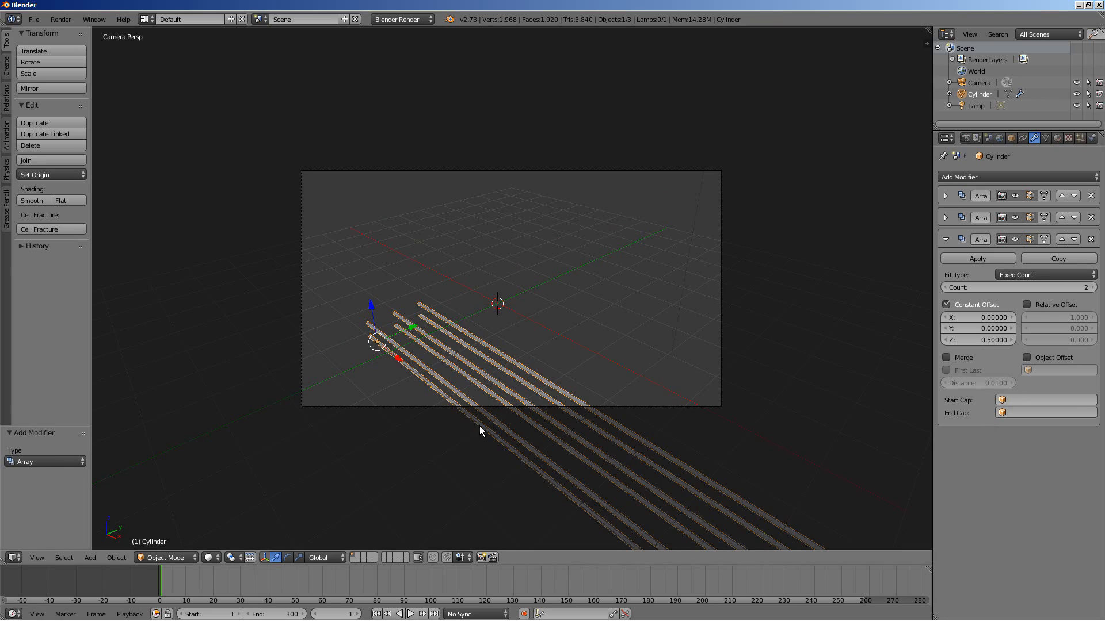
key("KP_1")
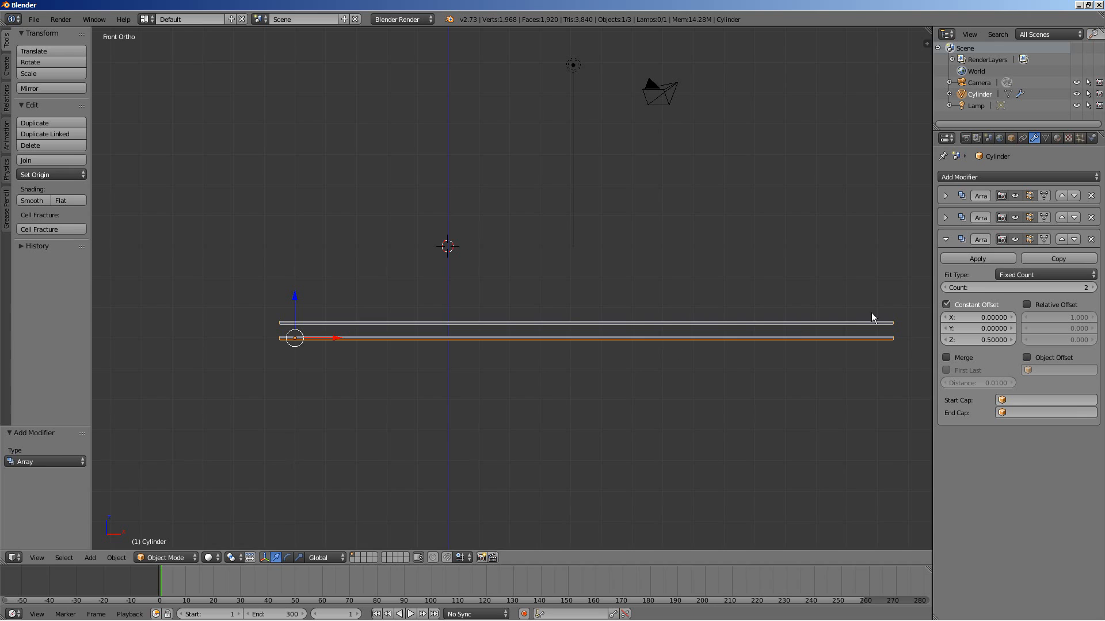
left_click(944, 196)
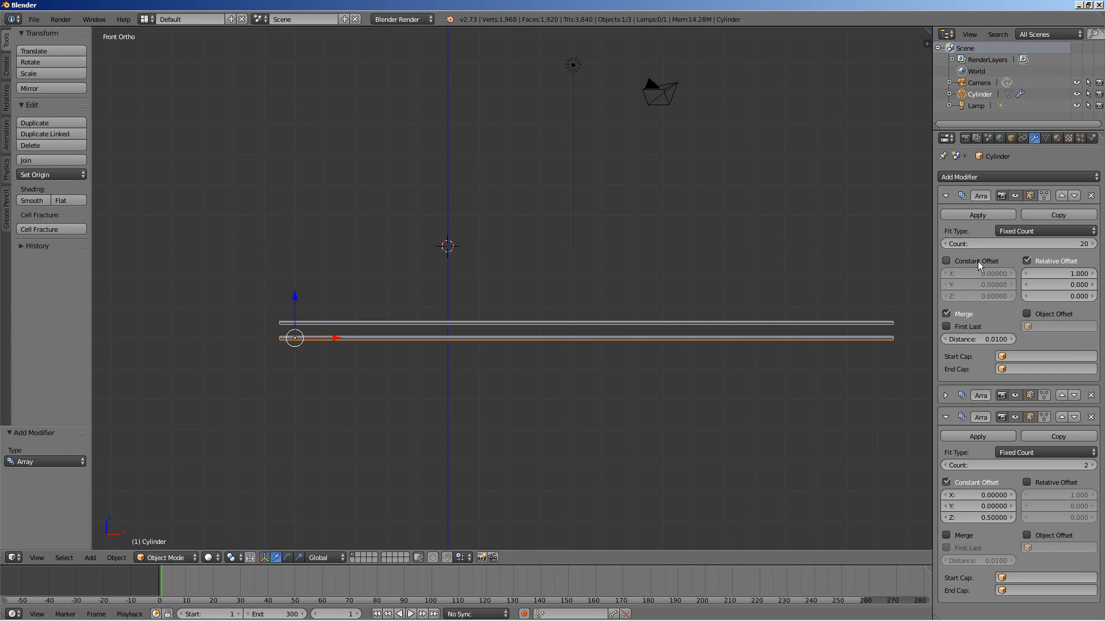
left_click(945, 244)
left_click(945, 243)
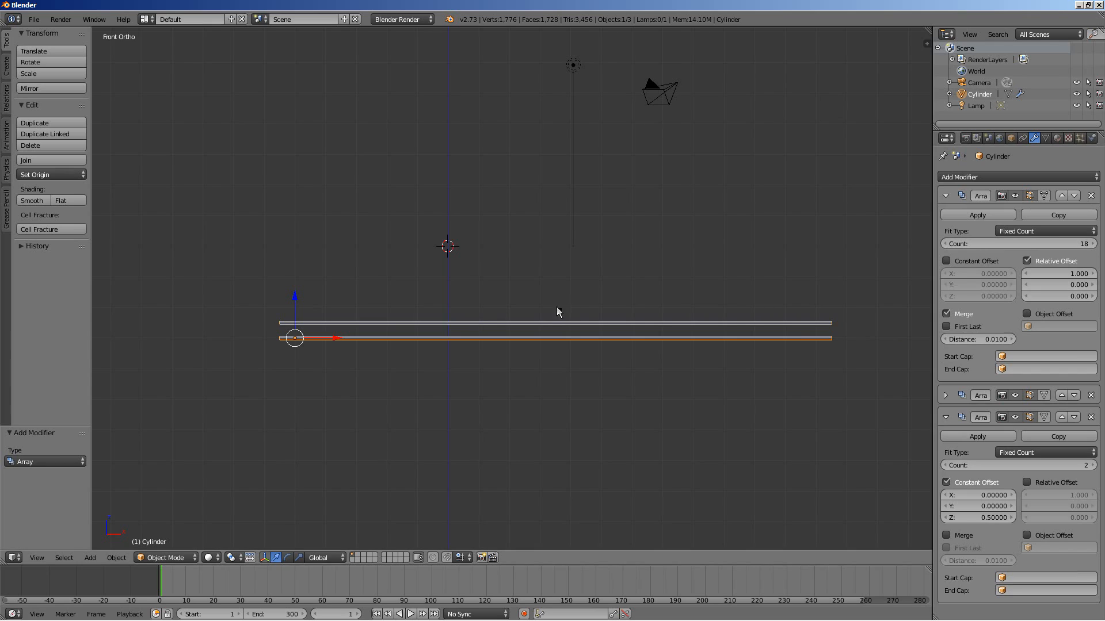
left_click(945, 244)
left_click(945, 244)
left_click(945, 243)
left_click(944, 244)
left_click(944, 244)
left_click(944, 244)
left_click(945, 244)
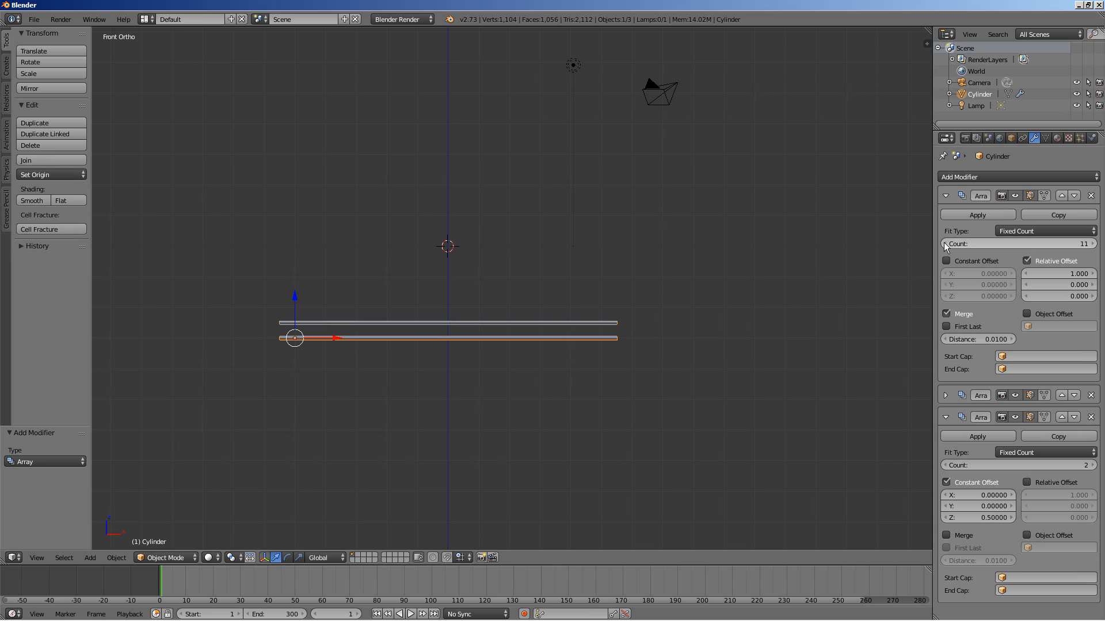
scroll(584, 397, "up", 2)
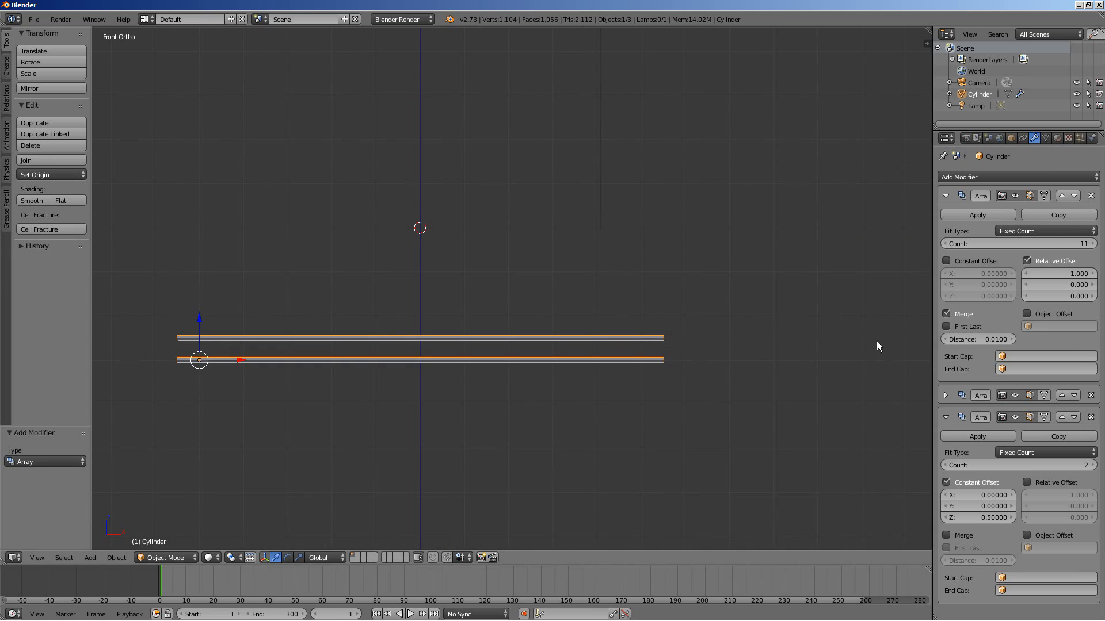
Step: Raise the third Array modifier's count to 13 to stack more rows of tubes vertically
left_click(1094, 466)
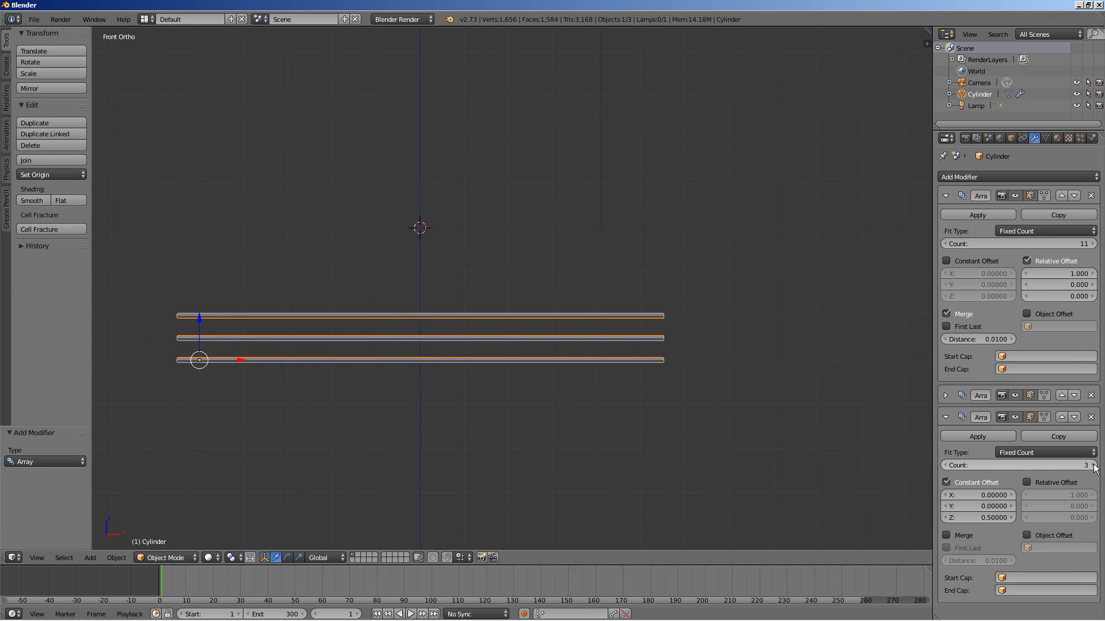
left_click(1094, 465)
left_click(1094, 466)
left_click(1093, 465)
left_click(1094, 466)
left_click(1094, 465)
left_click(1094, 465)
left_click(1094, 466)
left_click(1094, 465)
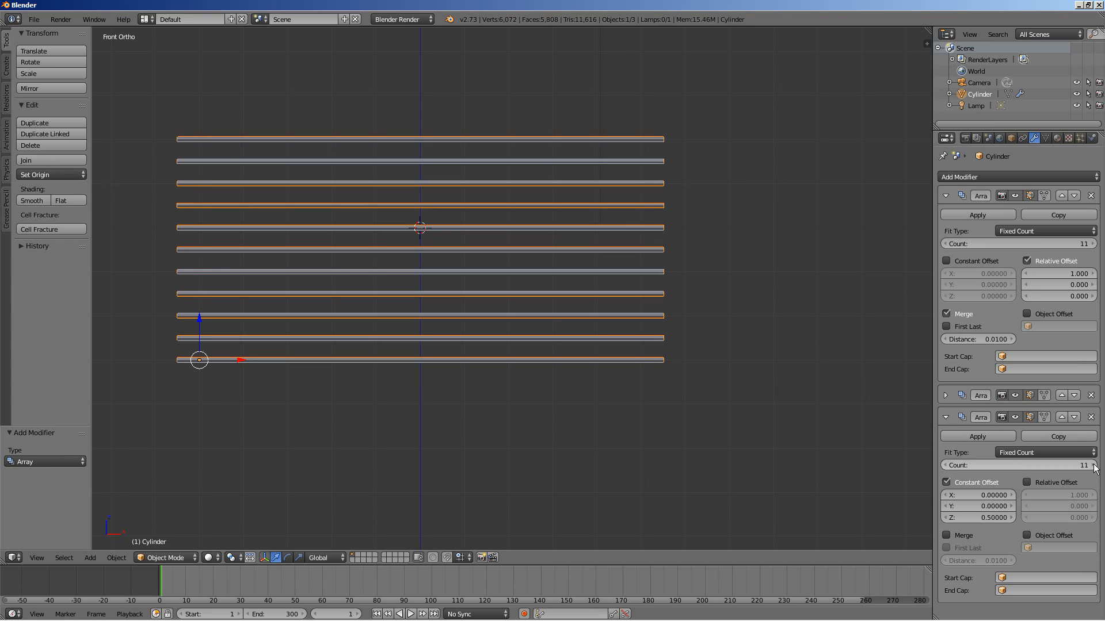
left_click(1094, 466)
left_click(1094, 465)
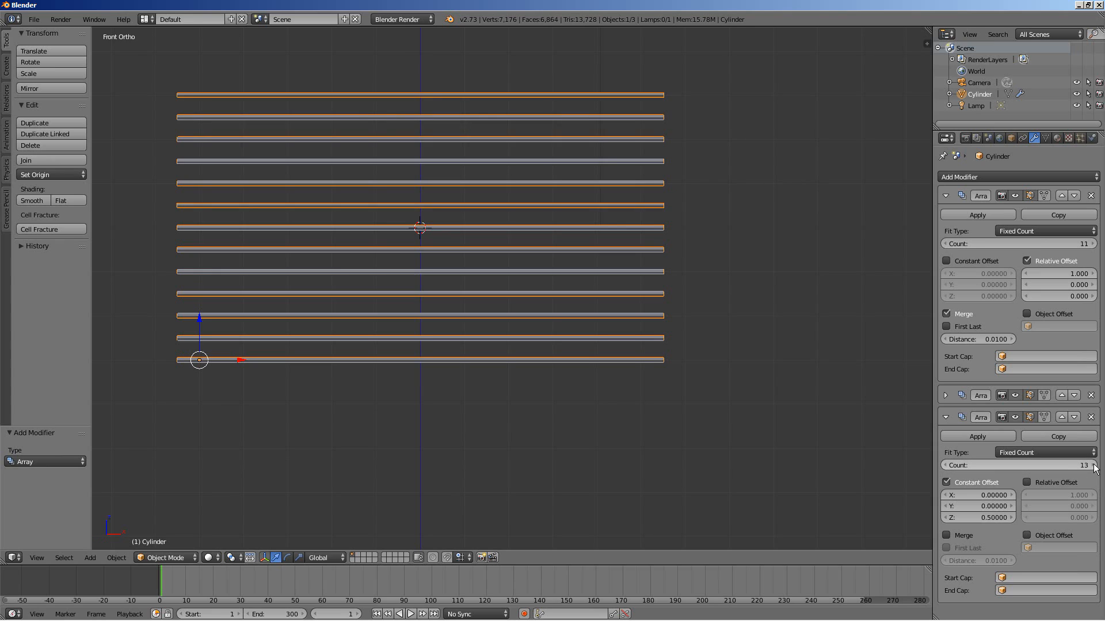
Step: Set the third Array modifier's constant Z offset to 1
left_click(986, 519)
type("1")
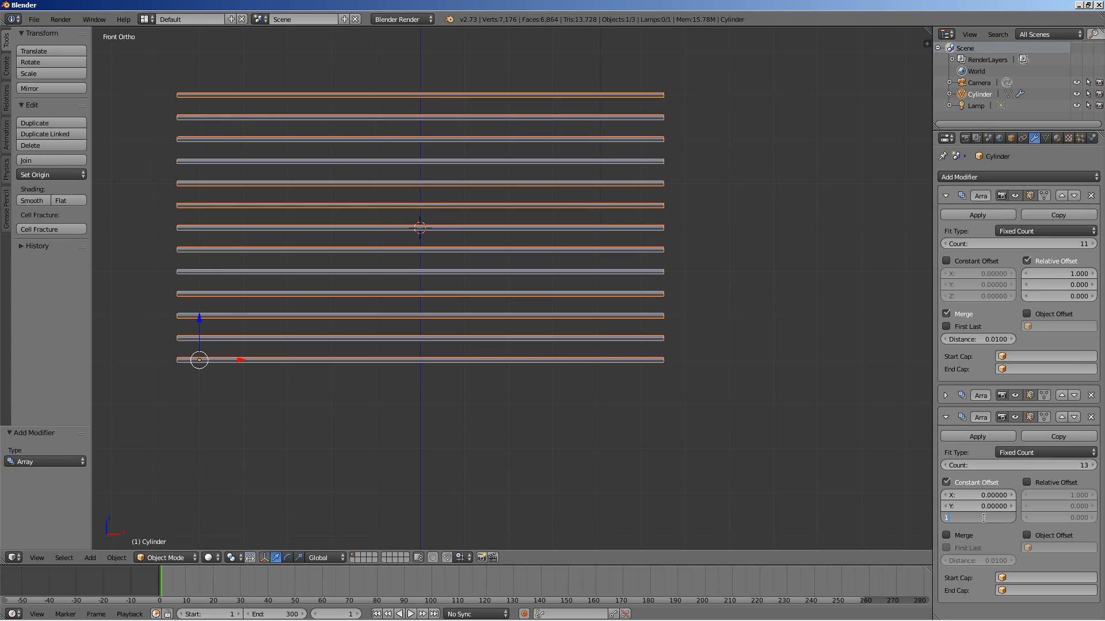
key("Return")
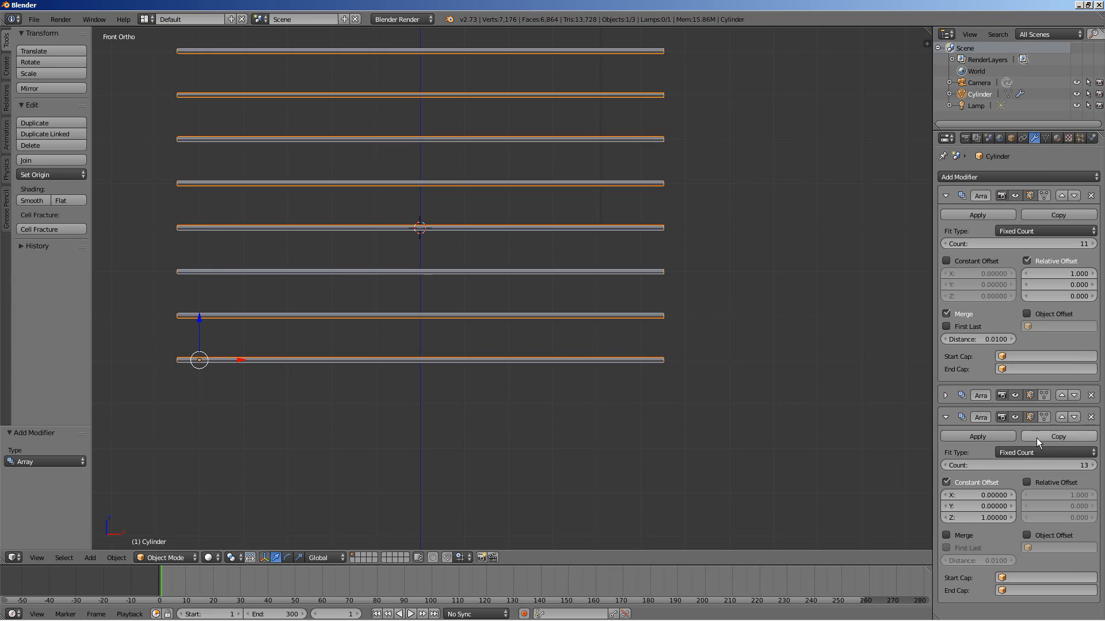
Step: Reduce the third Array modifier's count to 5
left_click(945, 465)
left_click(945, 465)
left_click(945, 465)
left_click(945, 465)
left_click(945, 465)
left_click(945, 465)
left_click(945, 465)
left_click(945, 465)
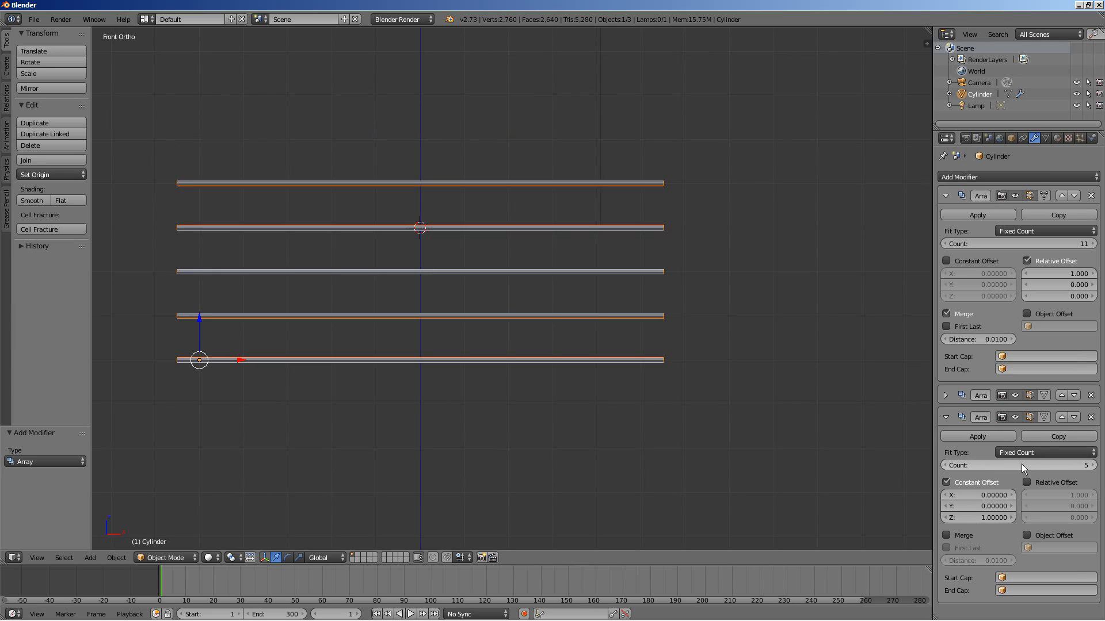
middle_click_drag(667, 437, 666, 479, "shift")
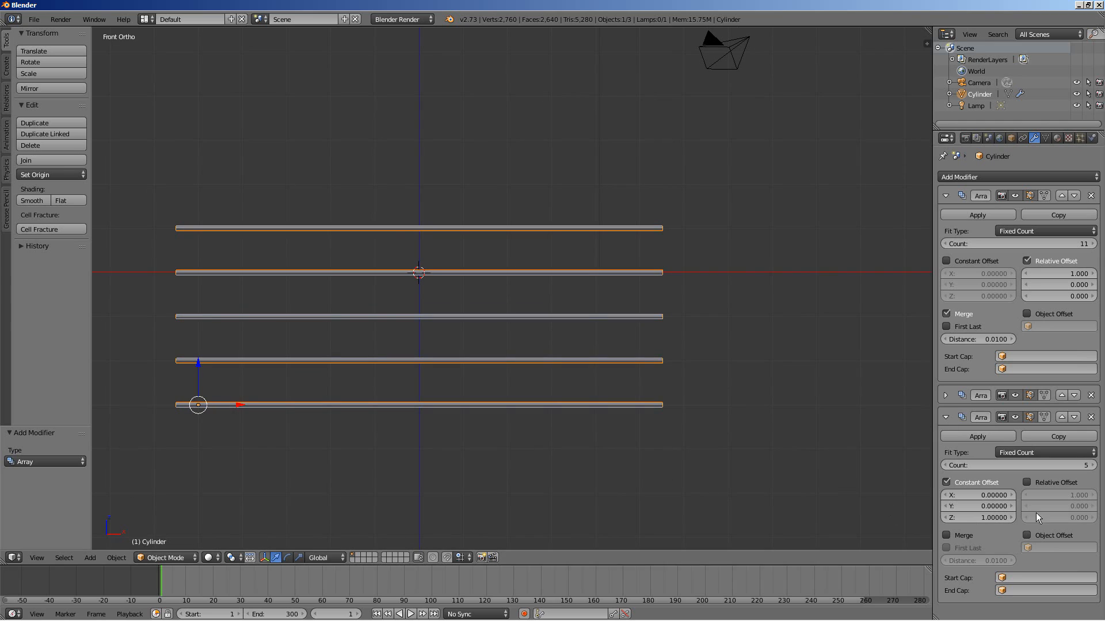
Step: Raise the third Array modifier's count to 7 to add two more rows of tubes
left_click(1093, 465)
left_click(1092, 465)
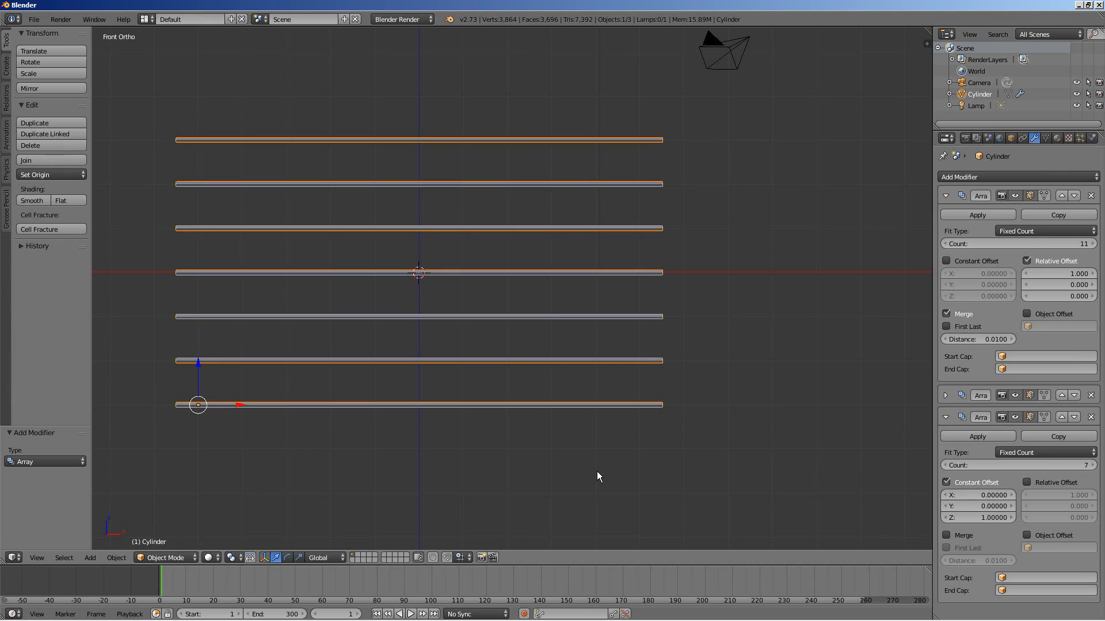
key("KP_Decimal")
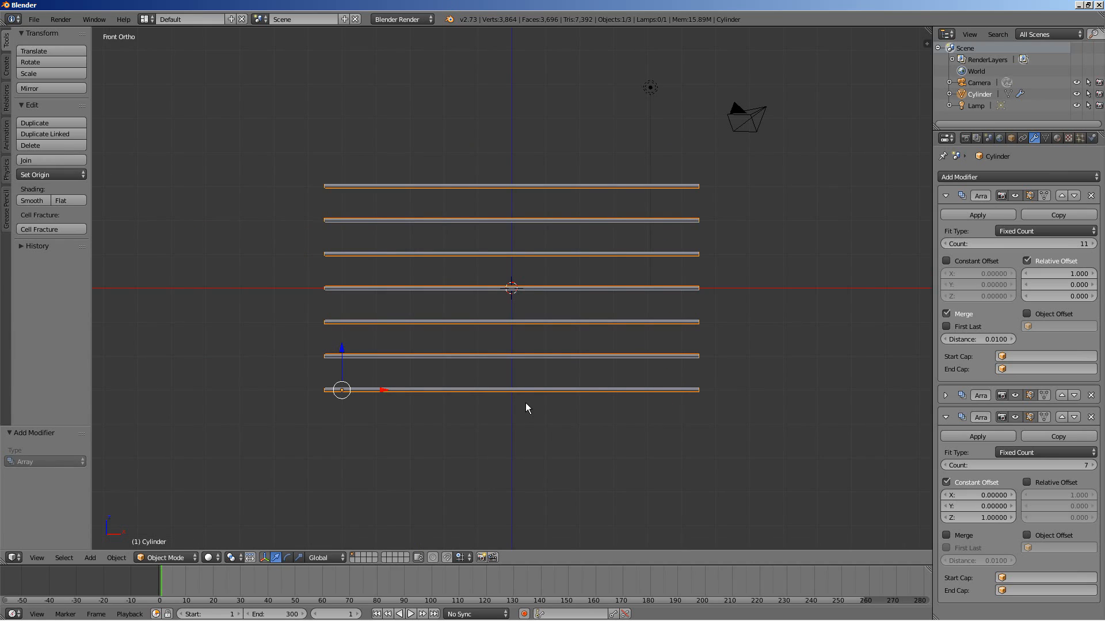
Step: Align the camera to the current front view and select it
key("ctrl+alt+KP_0")
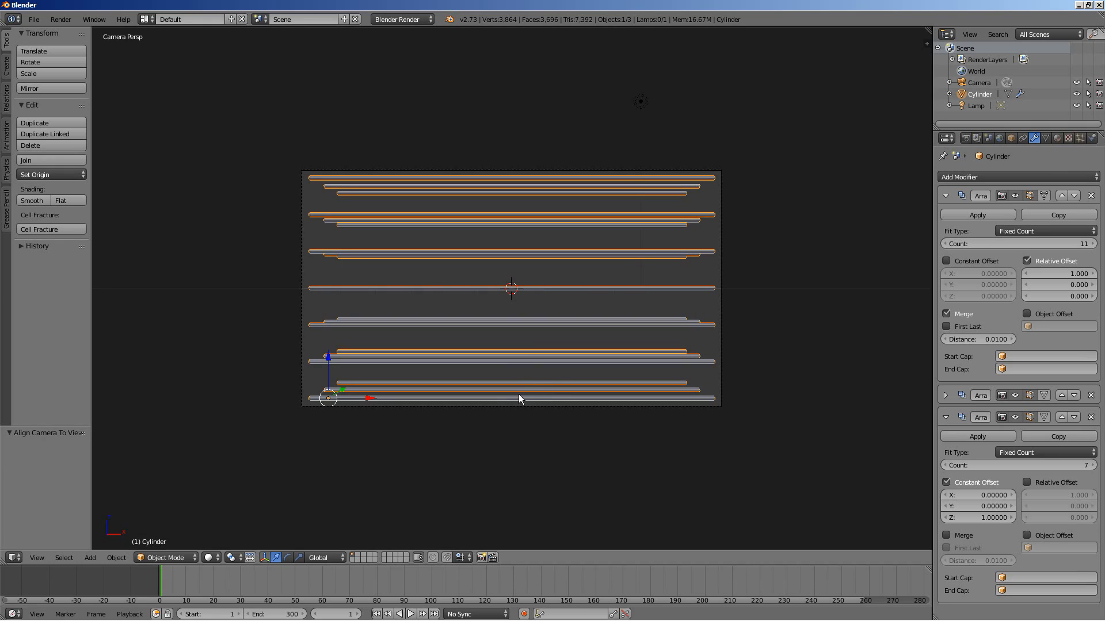
right_click(630, 407)
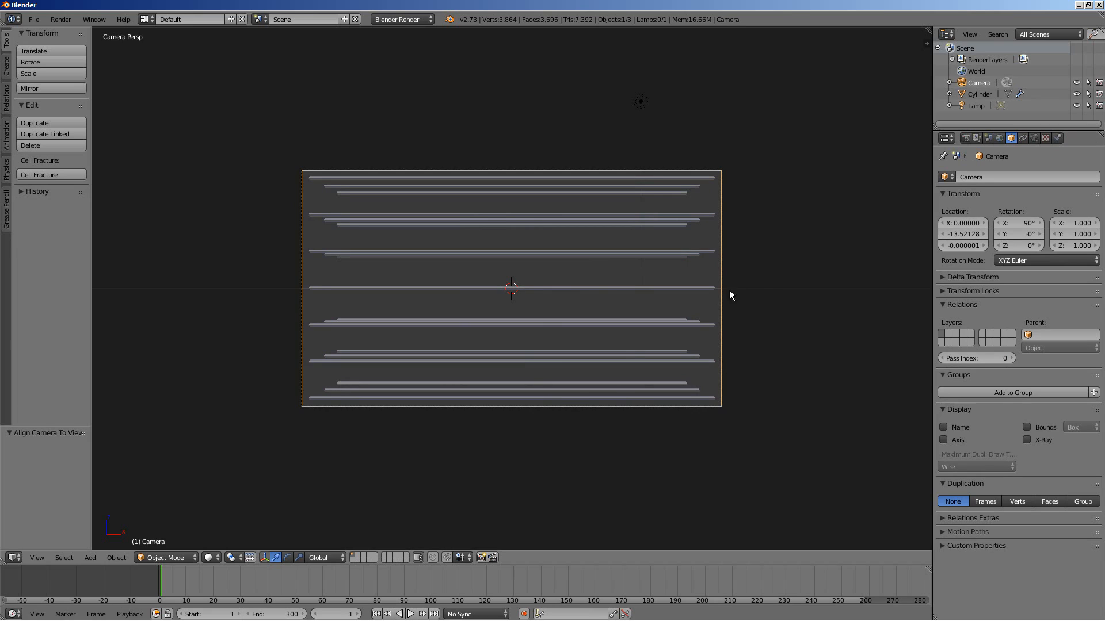
scroll(758, 274, "up", 2)
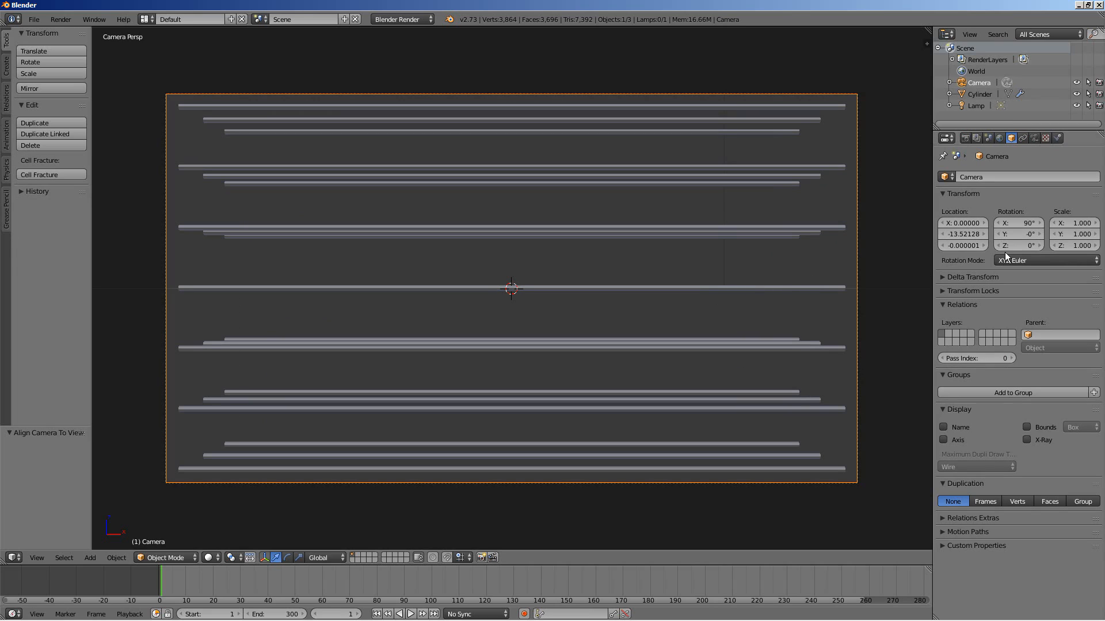
Step: Set the camera's Z location to 0 and its Y location to -15
type("0")
key("Return")
left_click(961, 236)
type("-15")
key("Return")
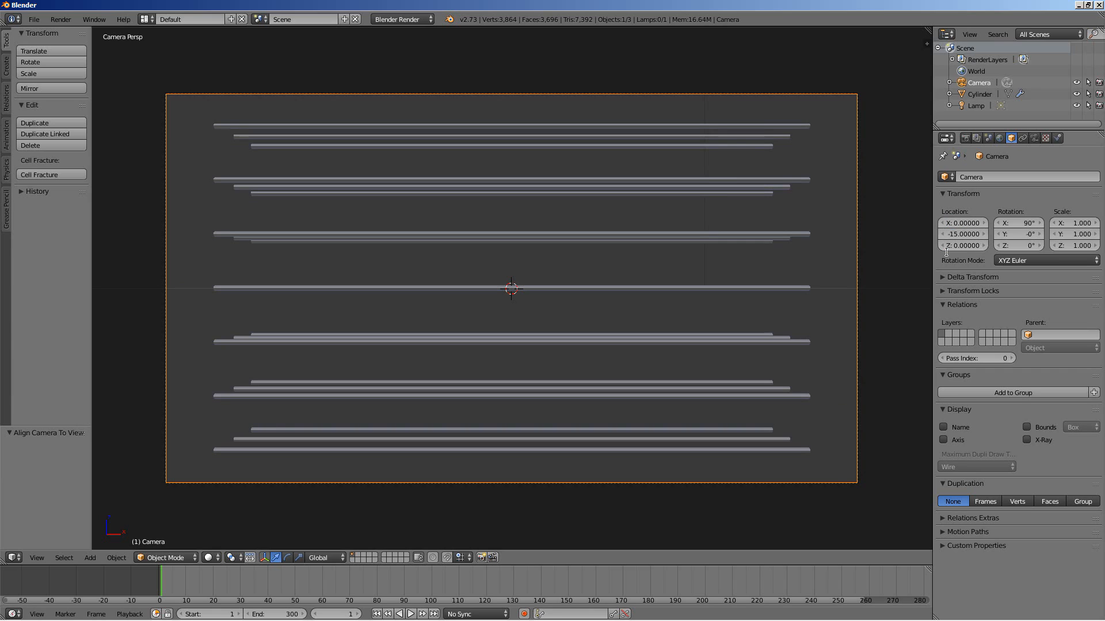
Step: Pull the camera farther back by setting its Y location to -18
left_click(965, 236)
left_click_drag(958, 235, 947, 250)
type("8")
key("Return")
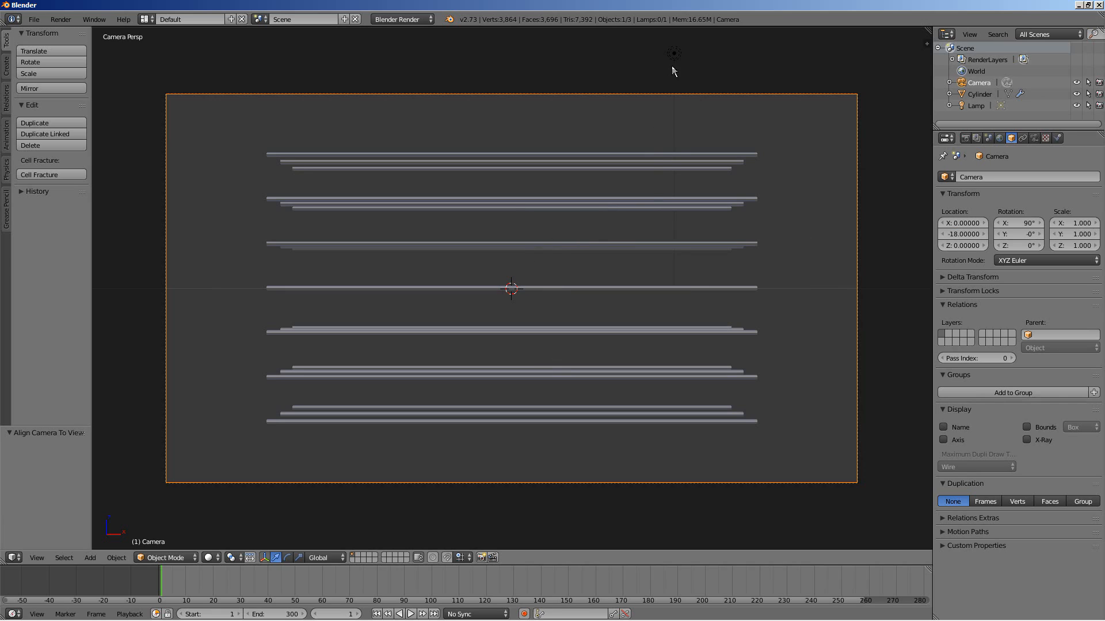
Step: Lengthen the tubes by setting the first Array modifier's count to 22
right_click(683, 242)
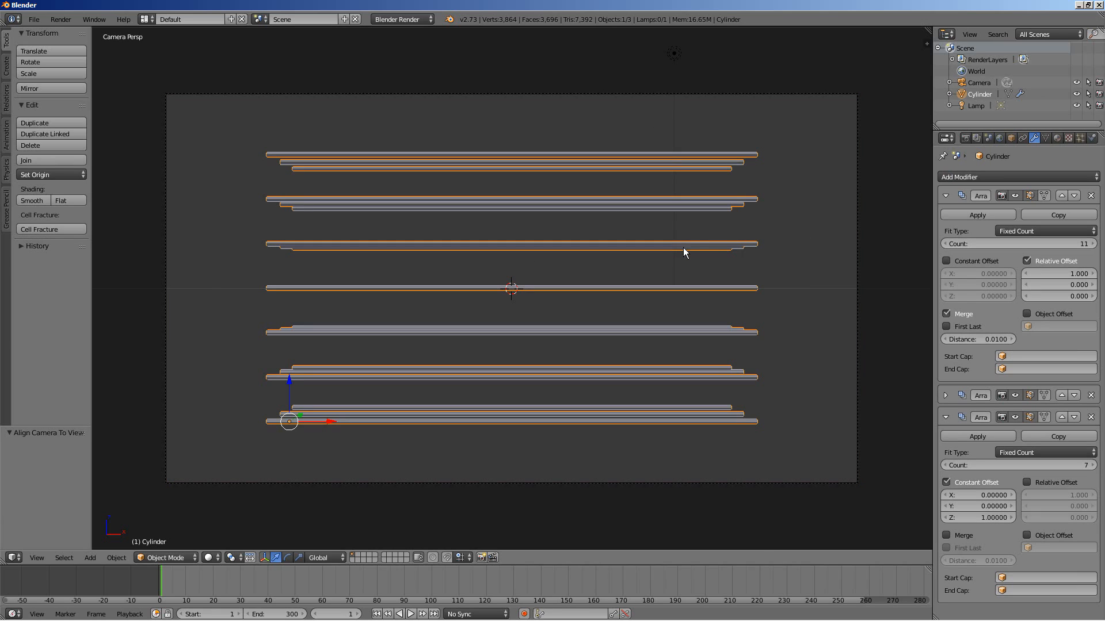
left_click_drag(1025, 242, 1031, 243)
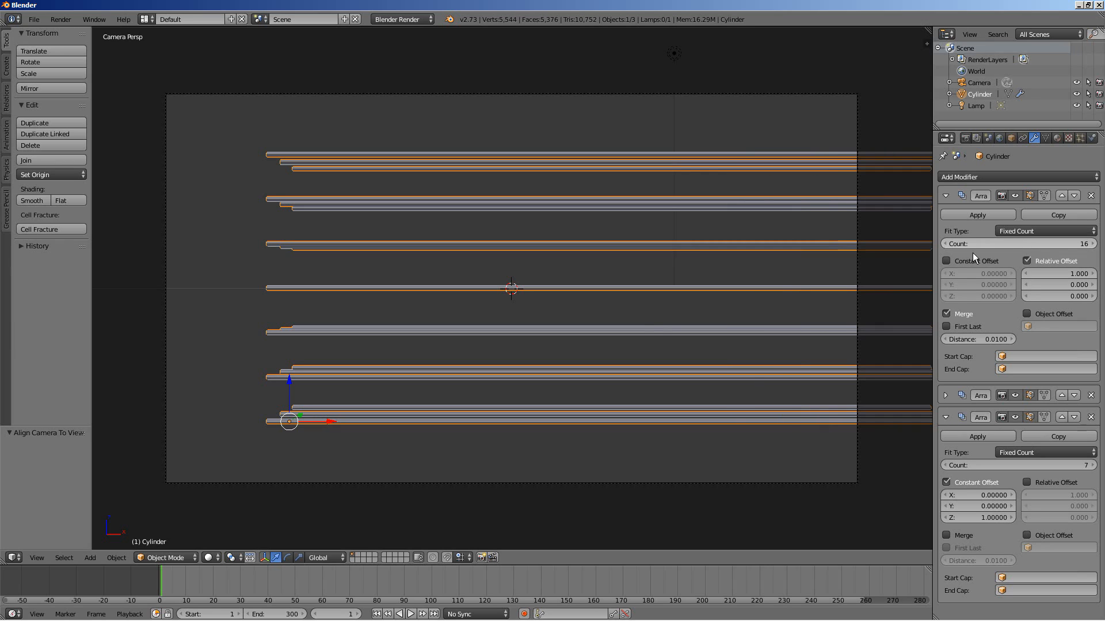
scroll(641, 323, "down", 3)
left_click(1058, 246)
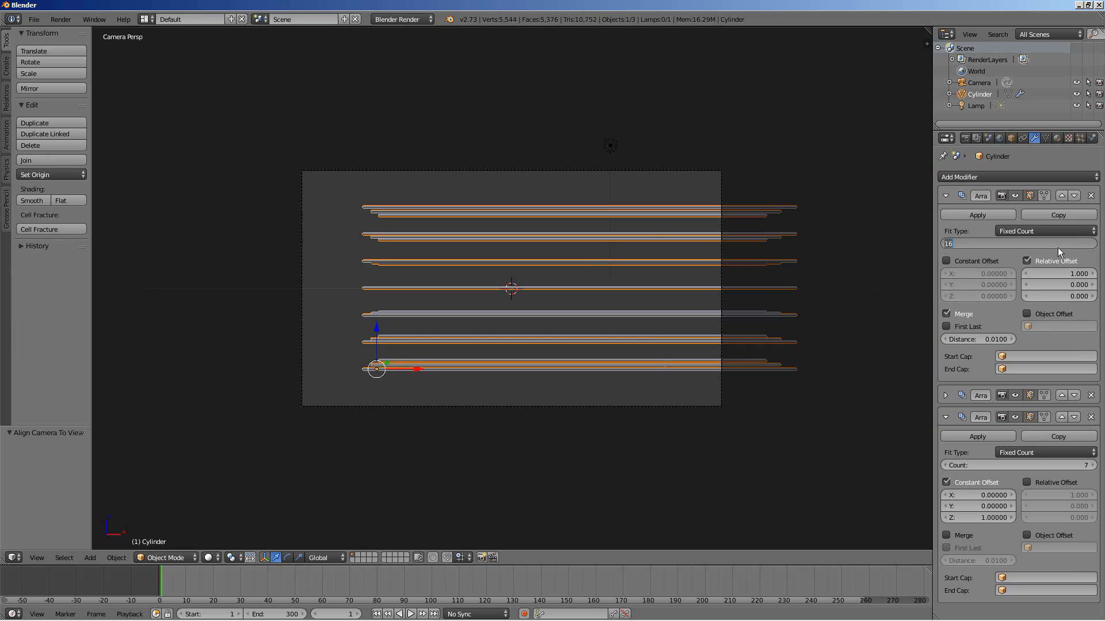
type("22")
key("Return")
scroll(586, 357, "down", 3)
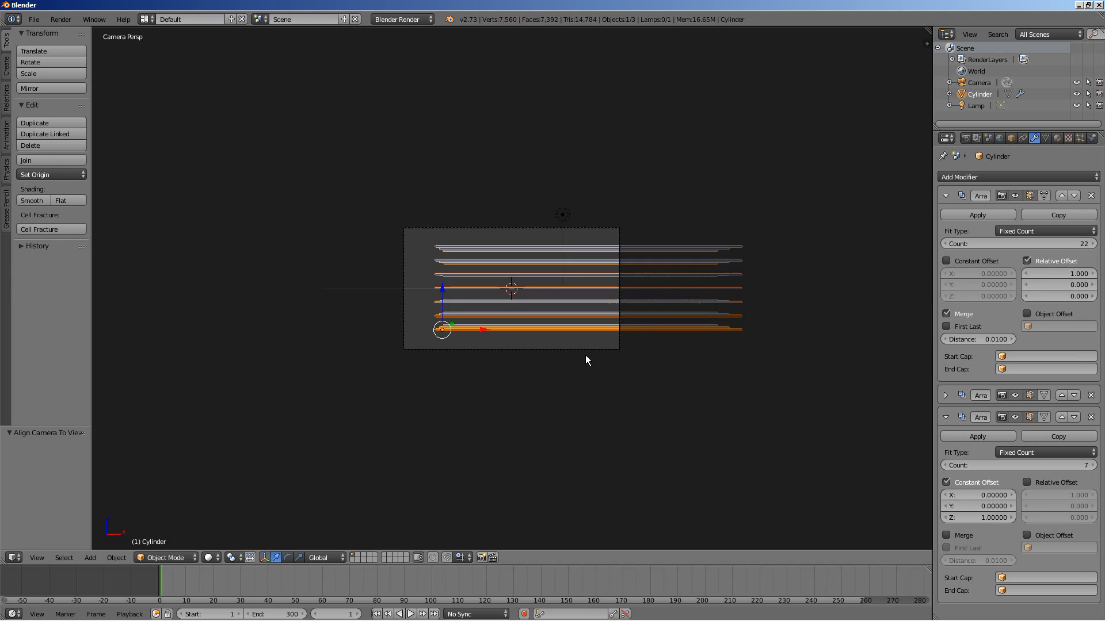
Step: Add a Cast modifier to the tubes after the three Array modifiers
scroll(585, 354, "up", 2)
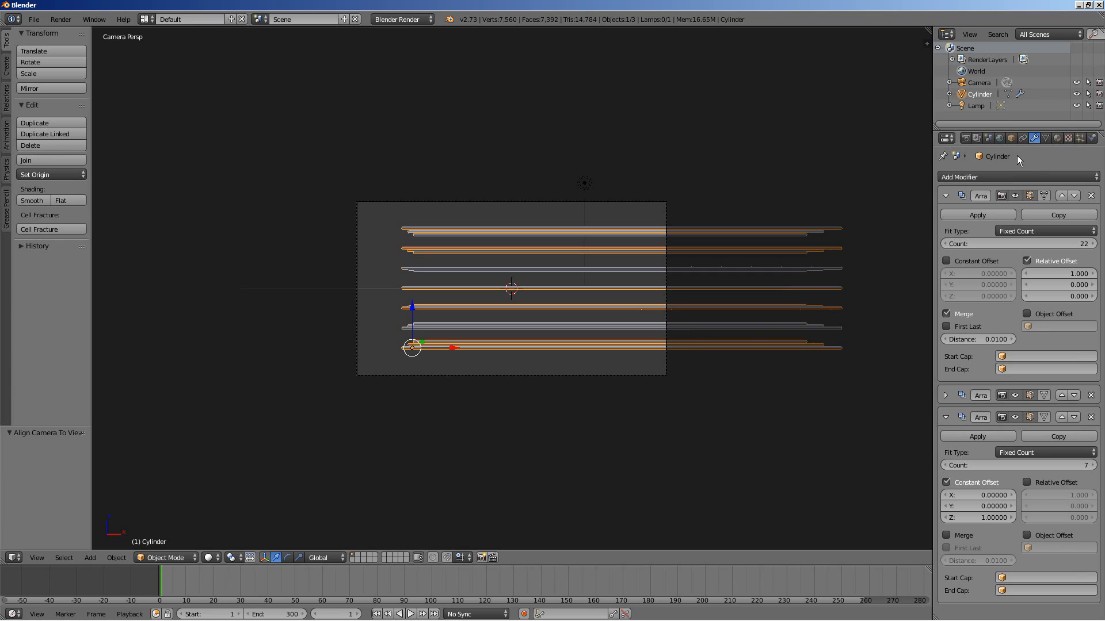
left_click(990, 177)
left_click(953, 216)
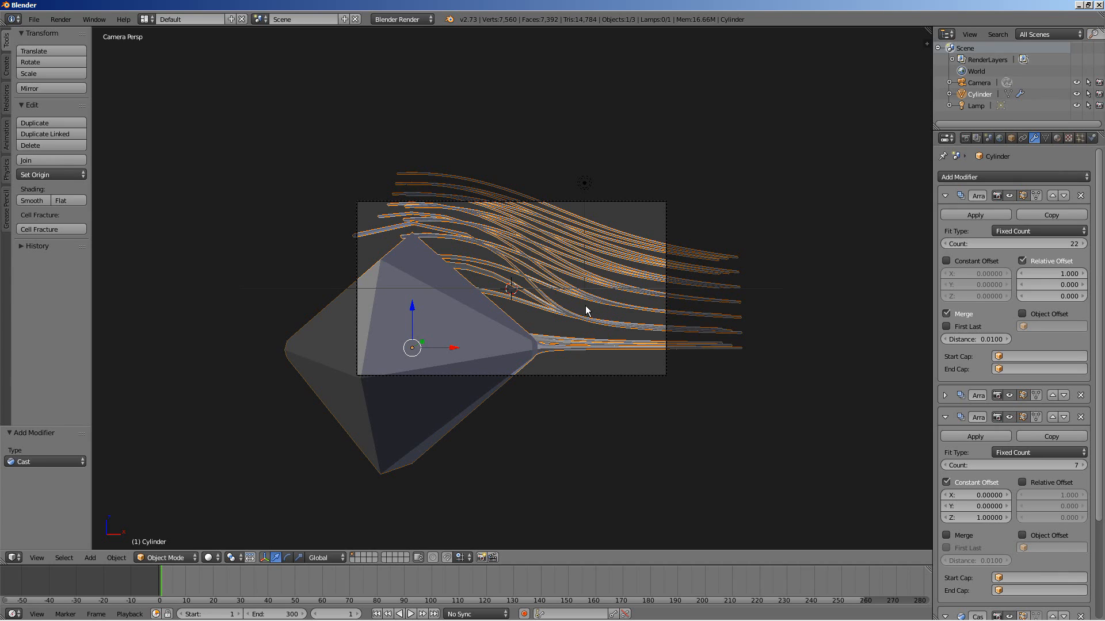
Step: Add a Plain Axes empty at the origin
key("shift+a")
mouse_move(573, 397)
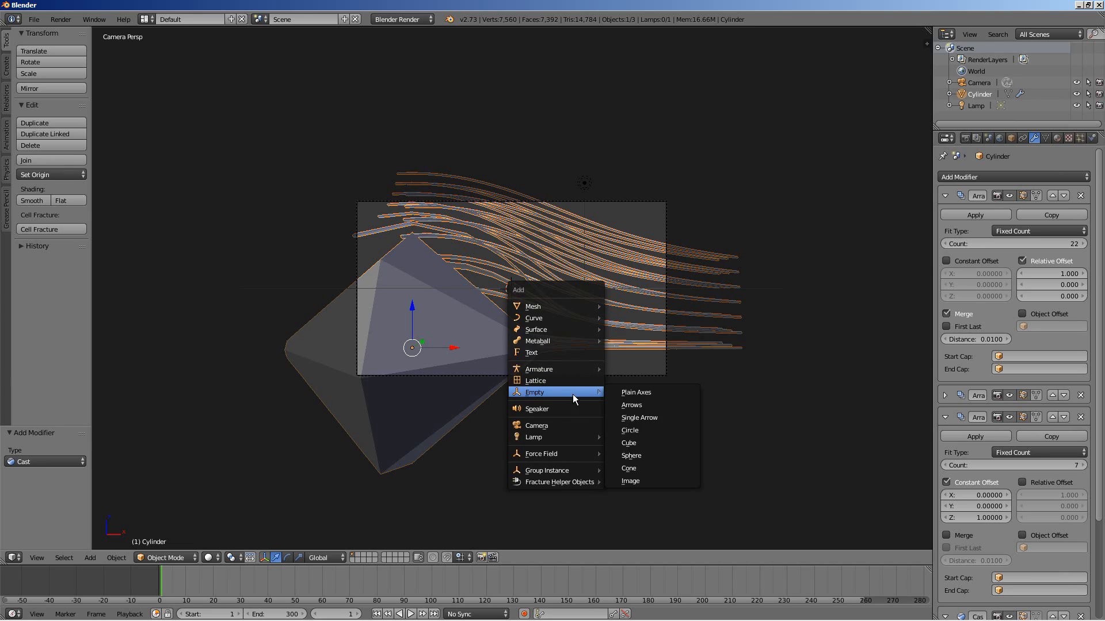
left_click(633, 392)
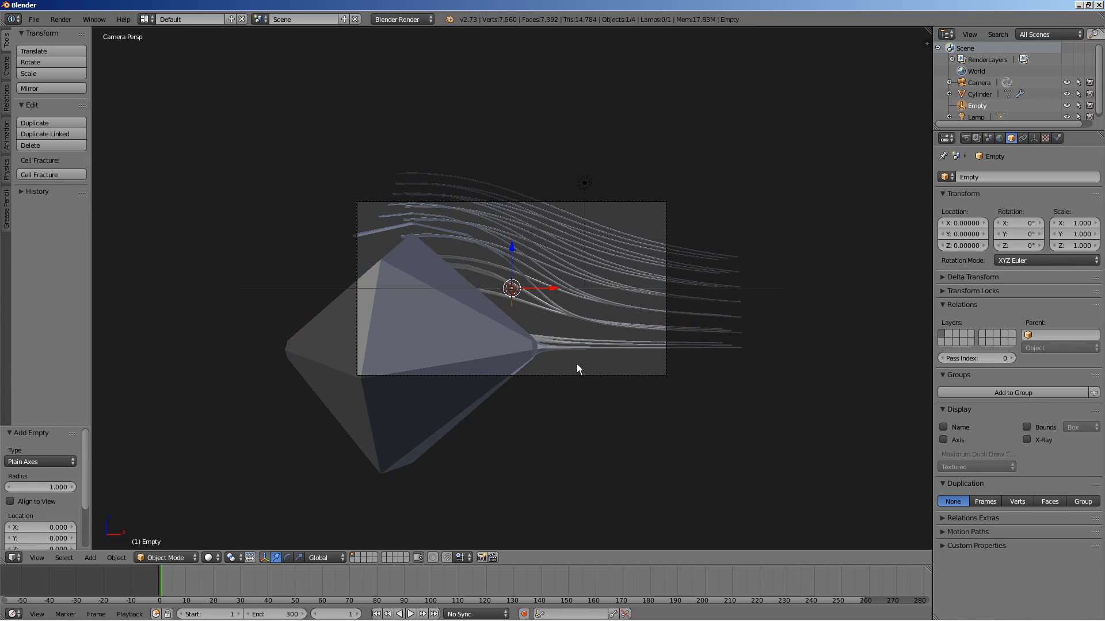
Step: Collapse the tubes' third Array modifier and assign the Empty as the Cast modifier's control object
right_click(443, 314)
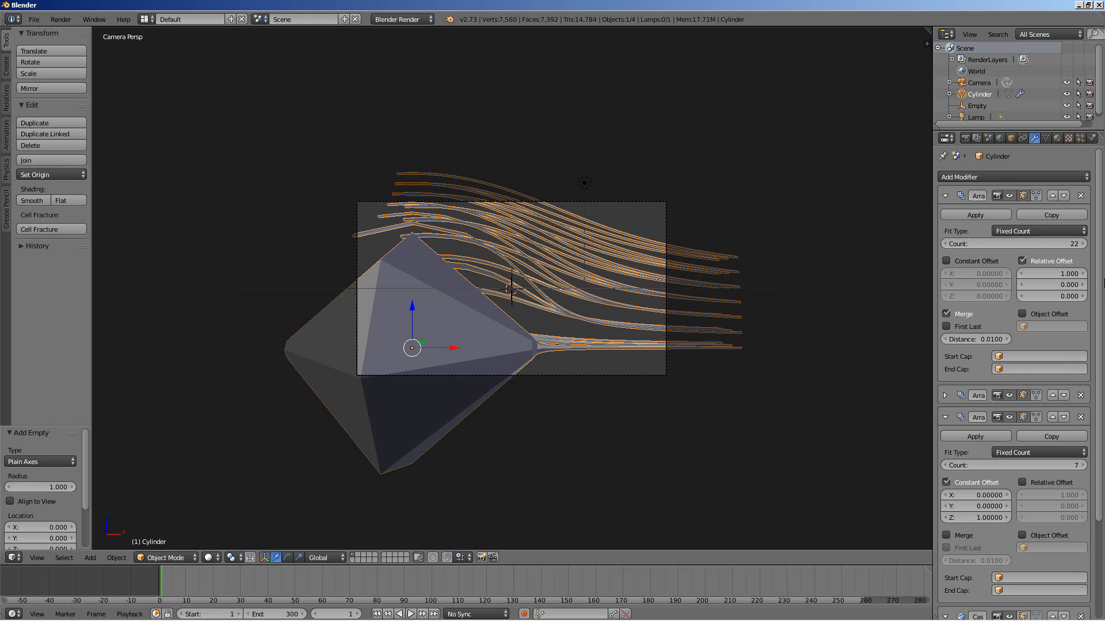
scroll(1093, 323, "down", 5)
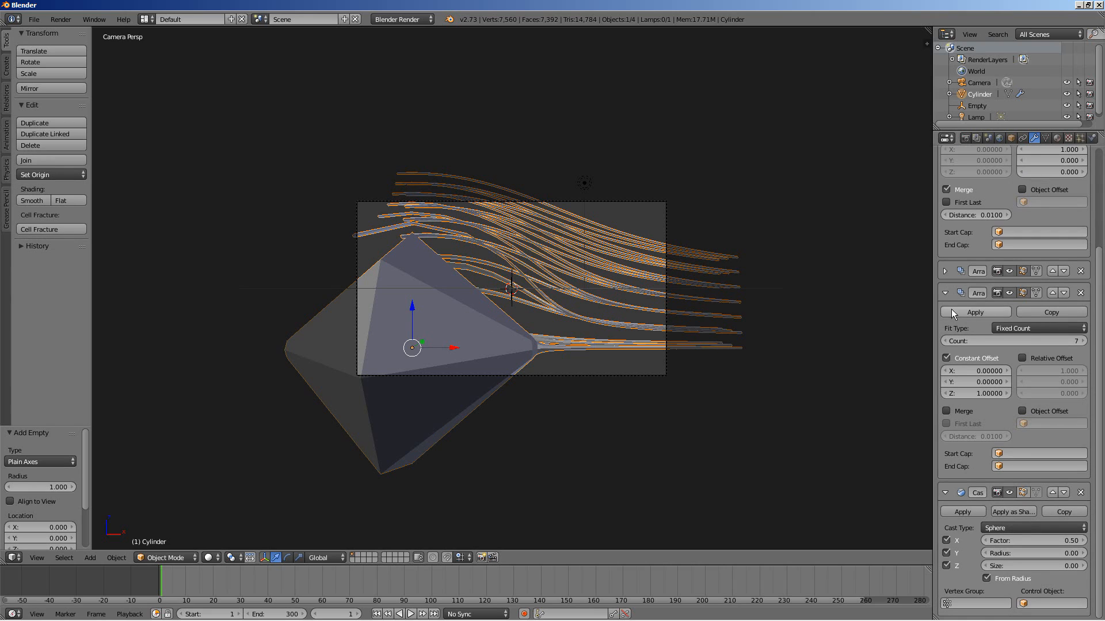
left_click(945, 293)
scroll(1094, 317, "up", 5)
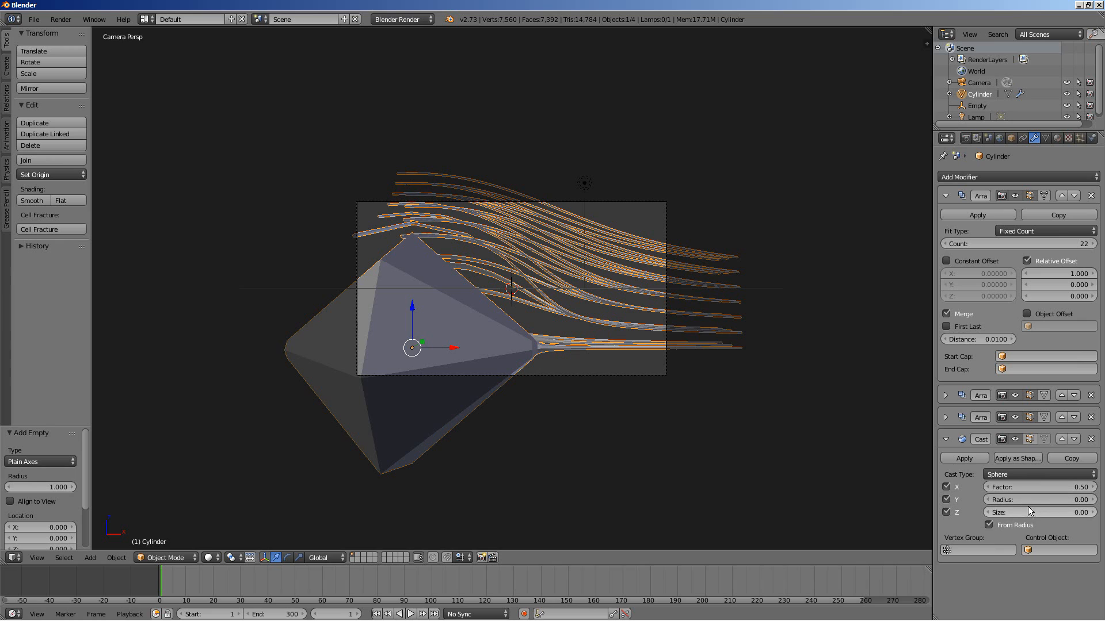
left_click(1048, 550)
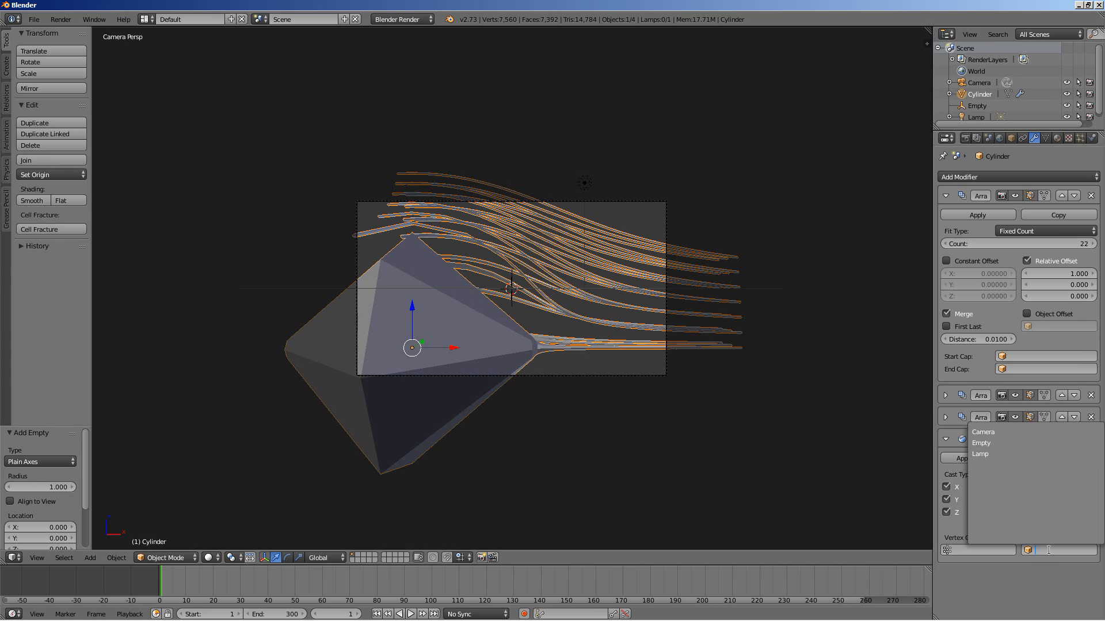
left_click(1008, 446)
scroll(545, 496, "up", 3)
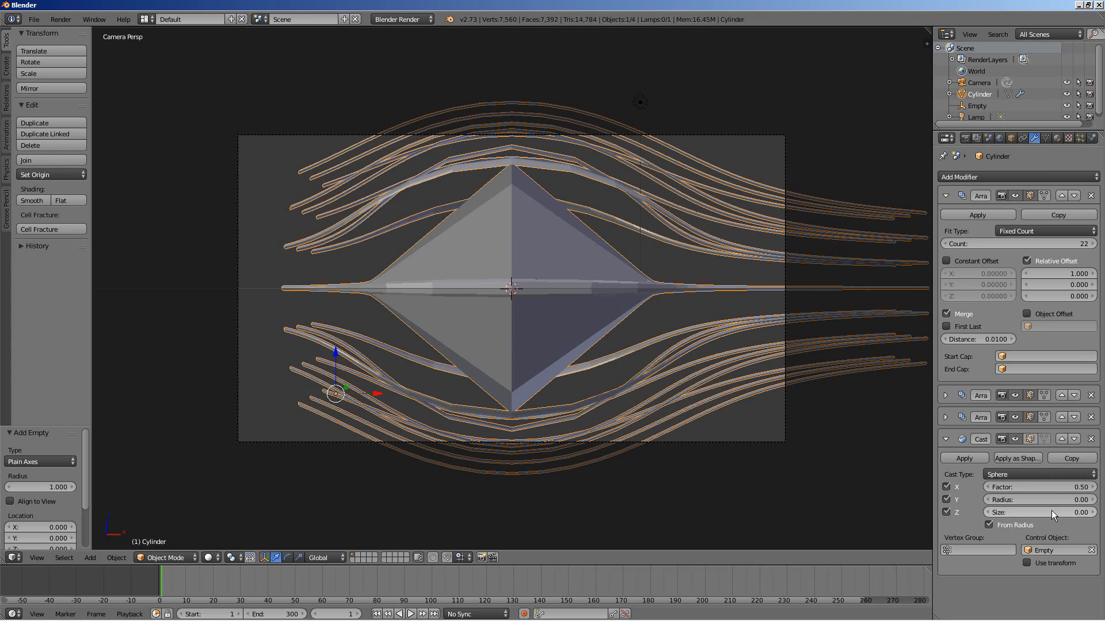
Step: Limit the Cast modifier's influence by setting its radius to 7
left_click_drag(1038, 500, 1102, 512)
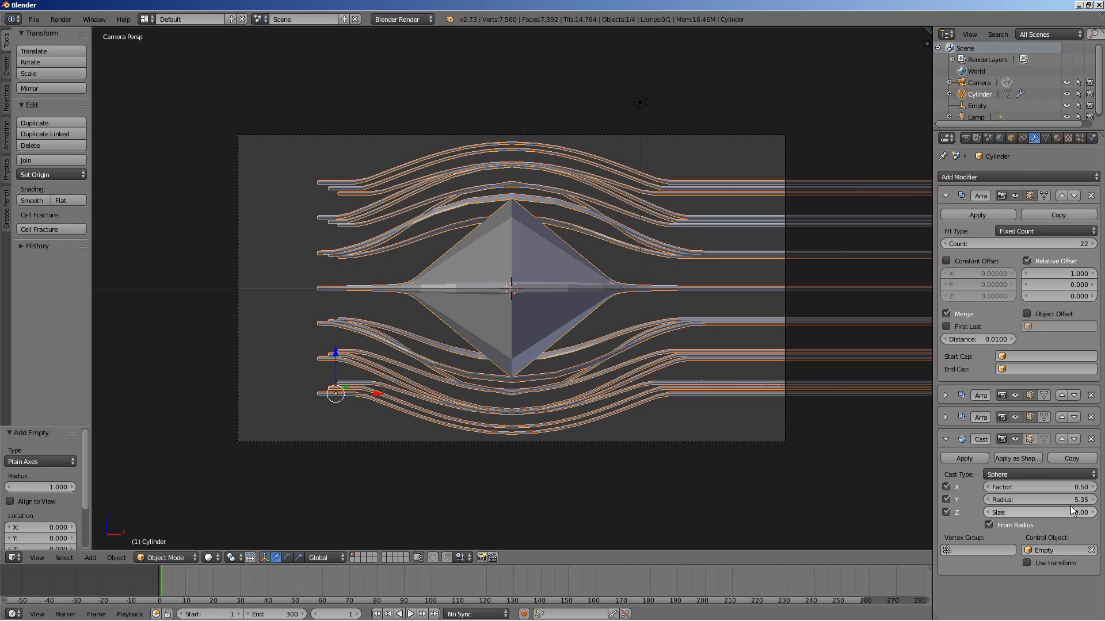
mouse_move(1055, 488)
left_mouse_down()
mouse_move(1048, 498)
mouse_move(1065, 505)
left_mouse_up()
scroll(1065, 504, "up", 1, "ctrl")
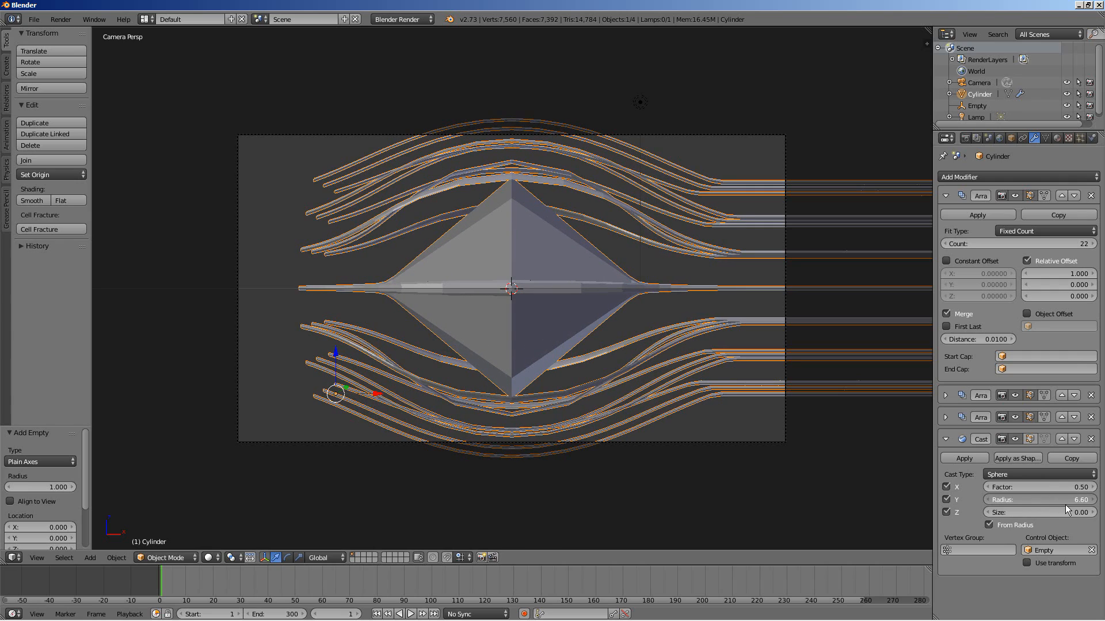
scroll(1065, 505, "up", 8, "ctrl")
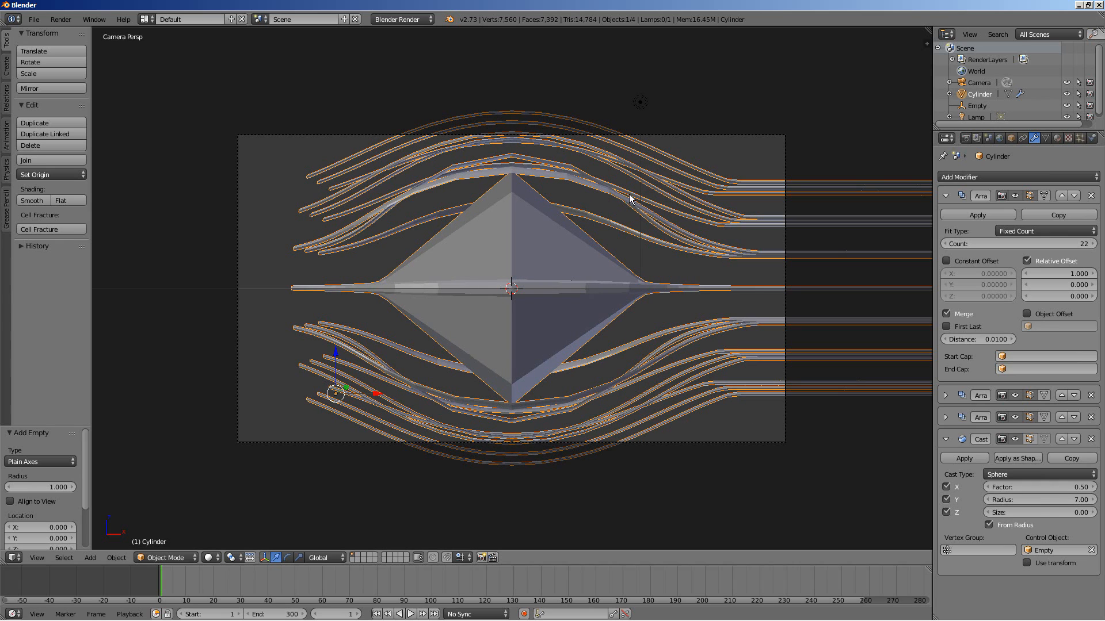
Step: Widen the camera's view by setting its focal length to 28 mm
right_click(674, 138)
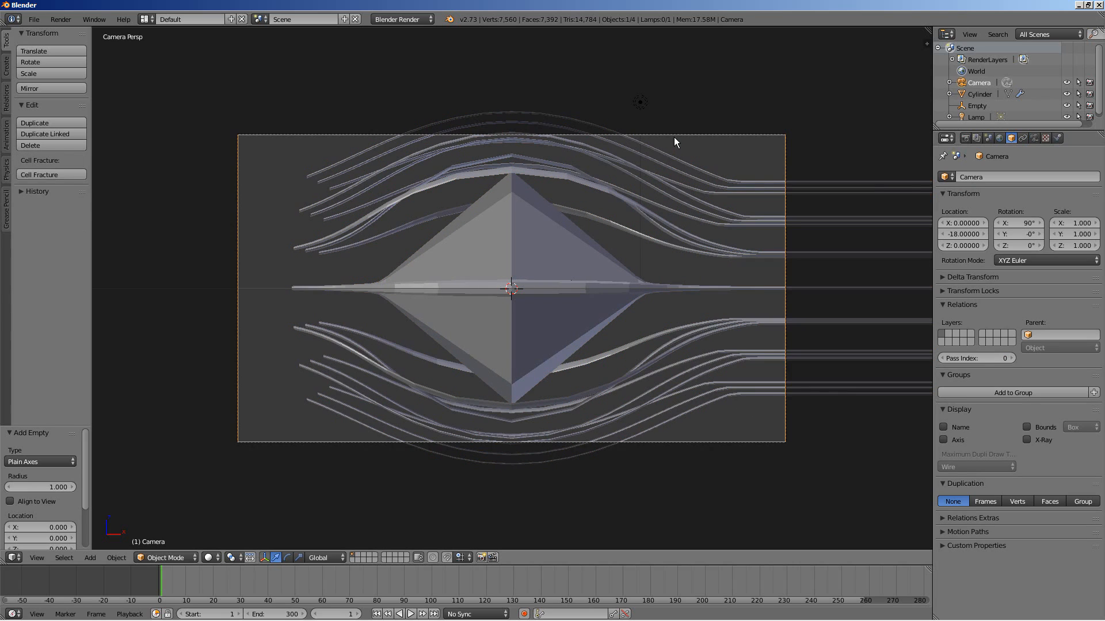
left_click(1033, 138)
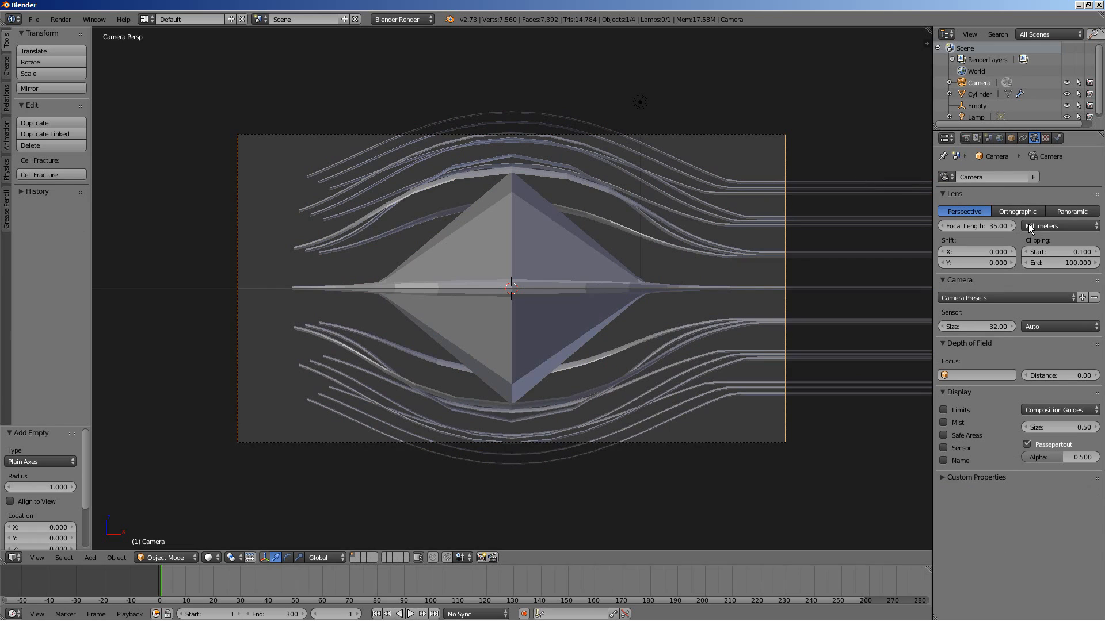
left_click(989, 226)
type("28")
key("Return")
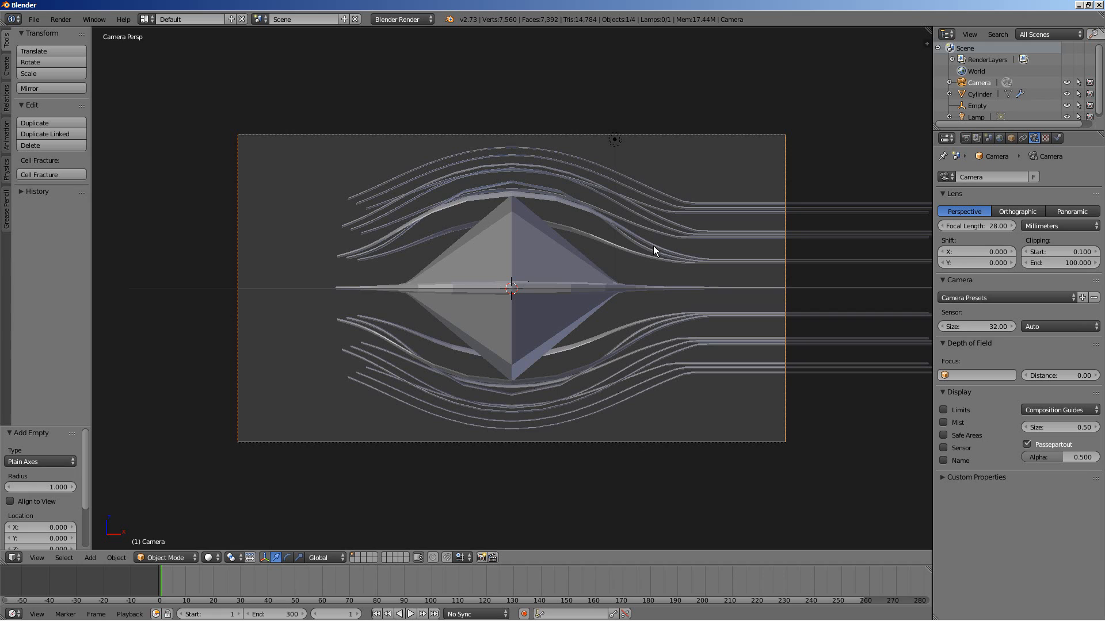
Step: Lengthen the tubes further by raising the first Array modifier's count to 30
right_click(657, 260)
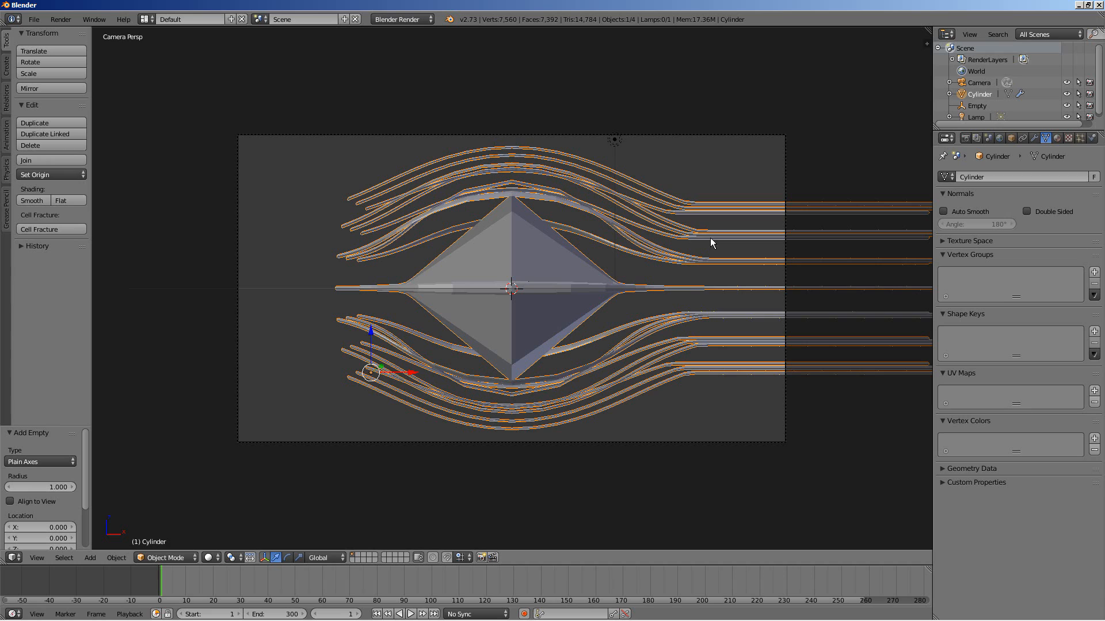
scroll(717, 262, "down", 2)
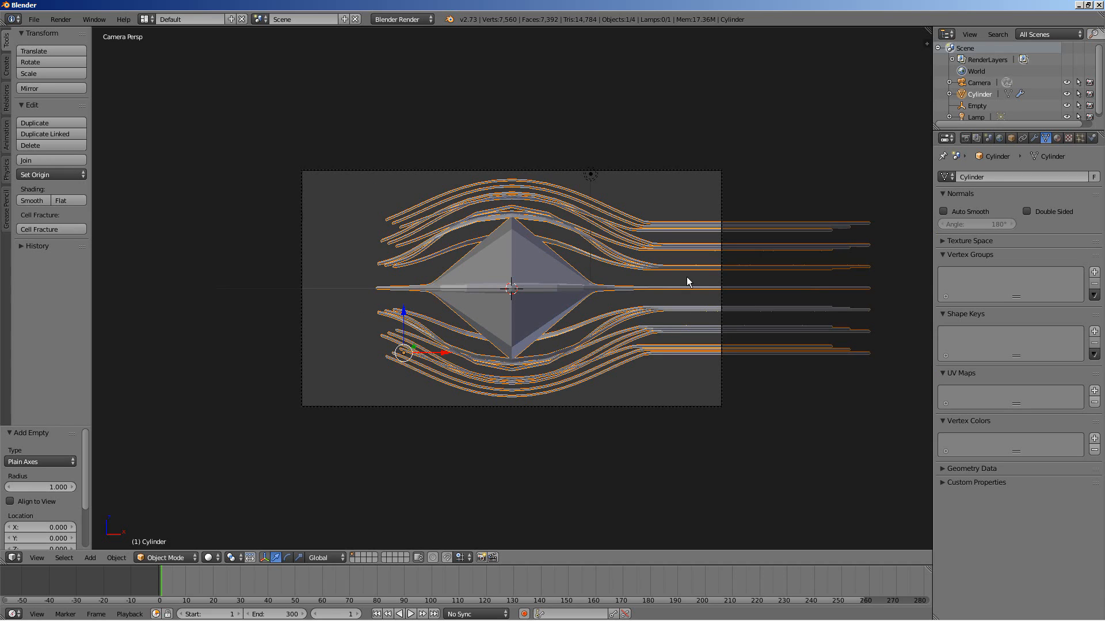
left_click(1036, 137)
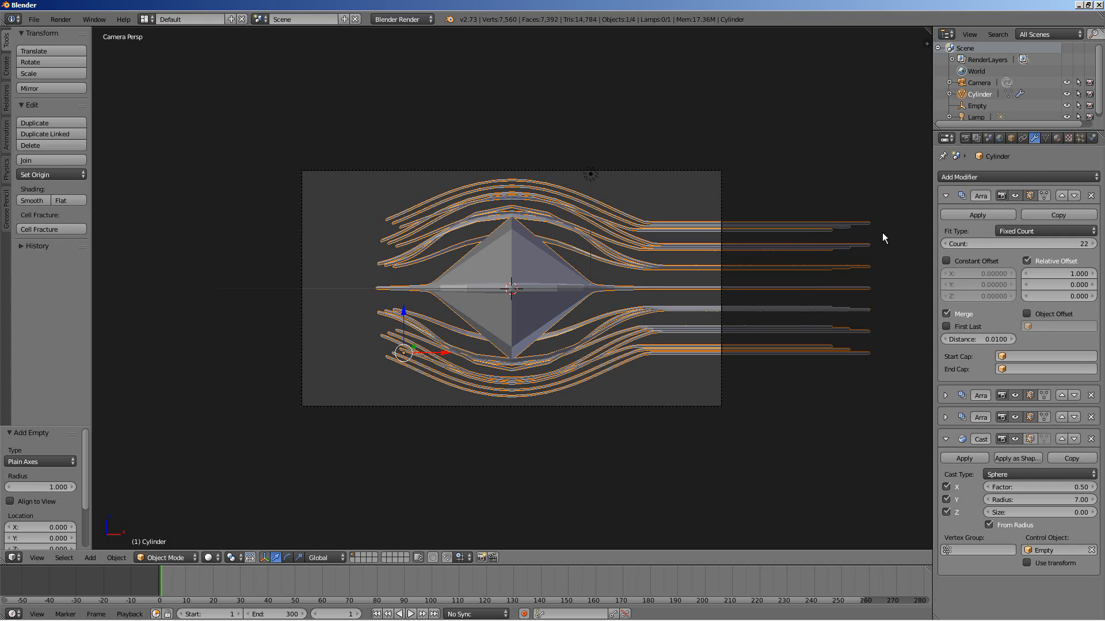
left_click(1093, 244)
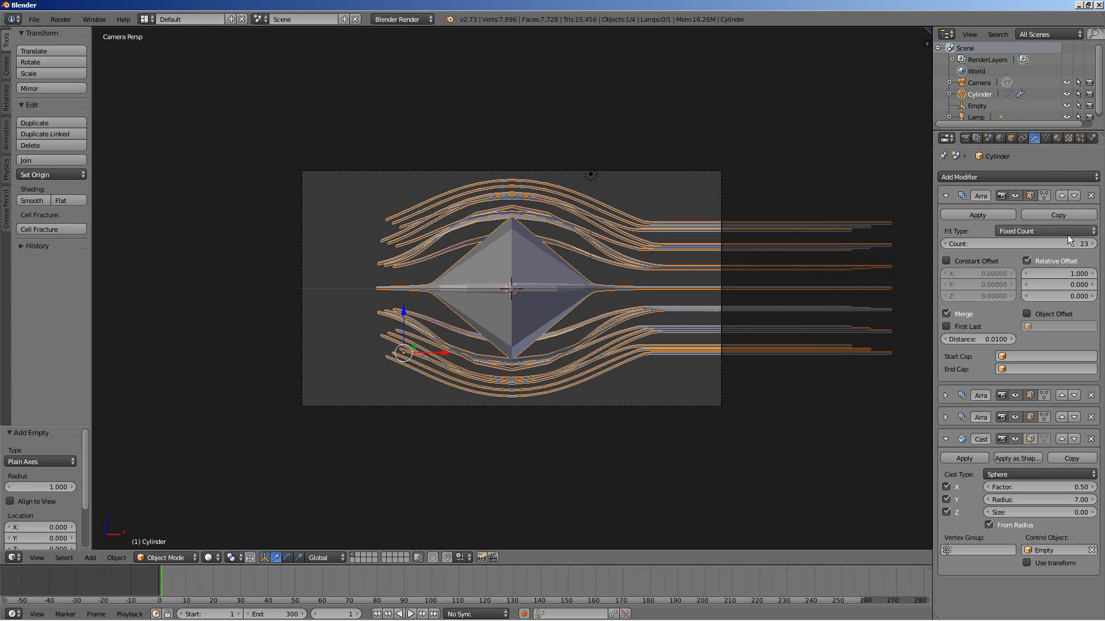
left_click(1093, 244)
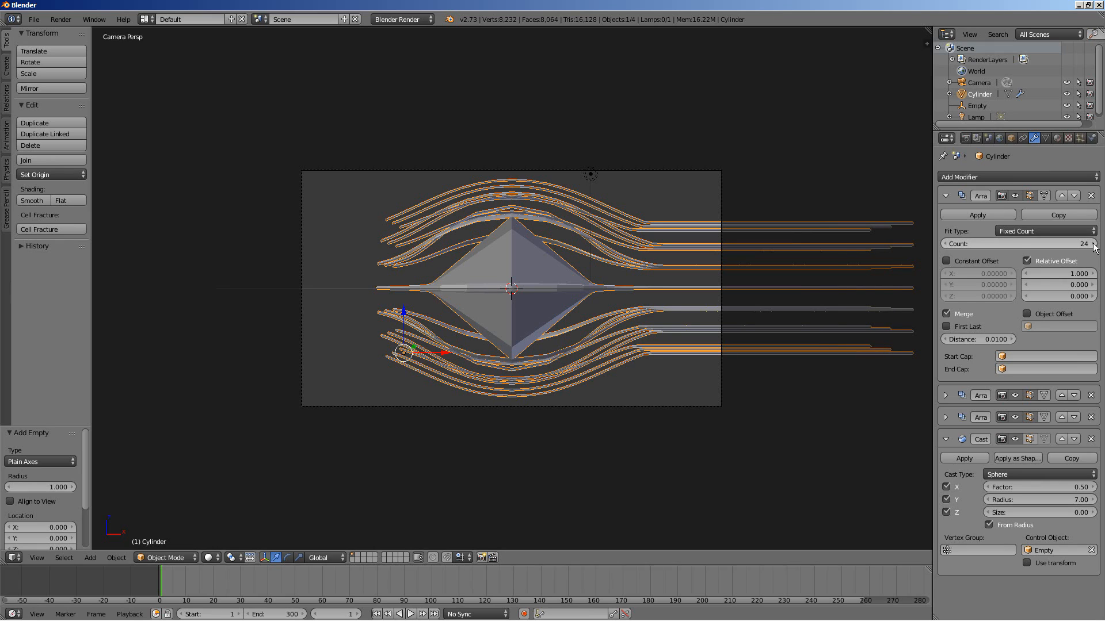
left_click(1094, 244)
scroll(692, 355, "down", 2)
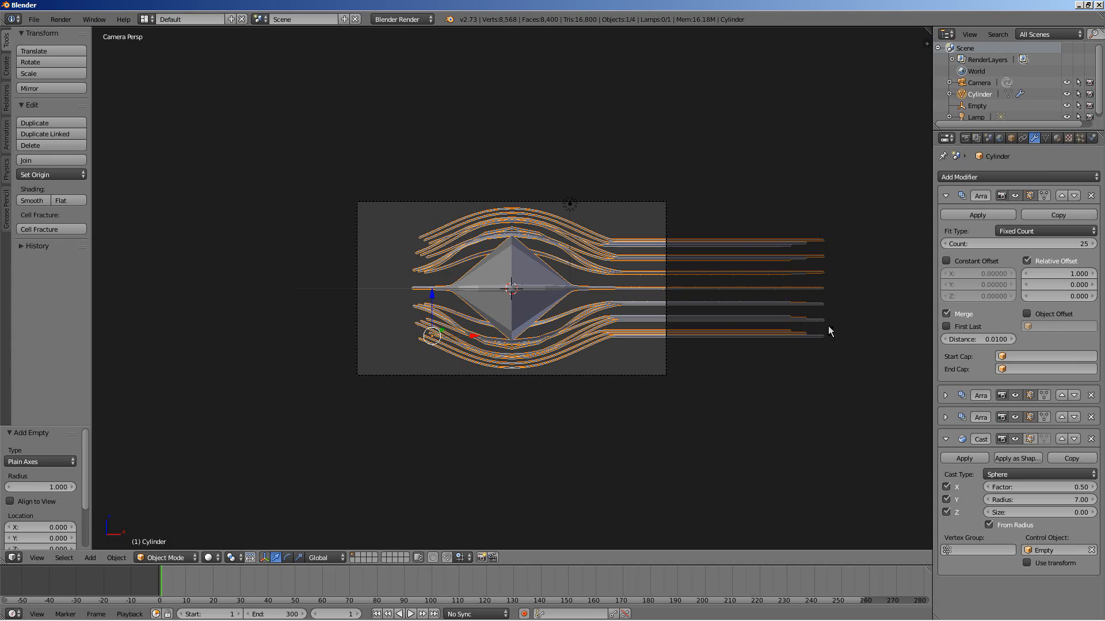
left_click(1093, 244)
left_click(1093, 244)
left_click(1093, 244)
left_click(1093, 244)
left_click(1093, 244)
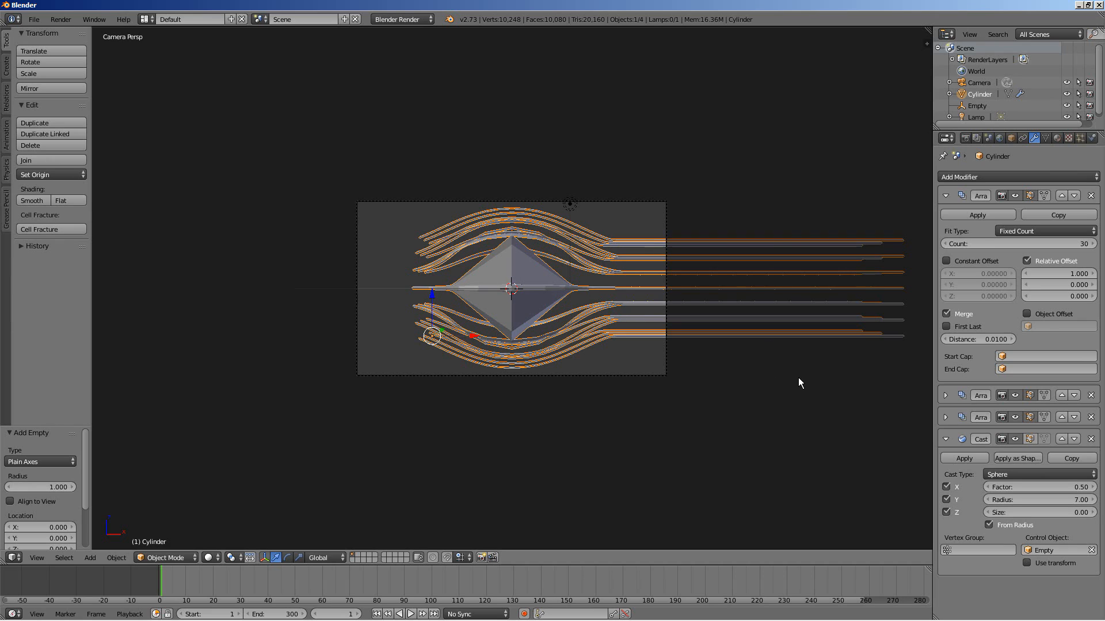
Step: Move the tubes -36 units along the global X axis, out of the camera frame
key("g")
key("x")
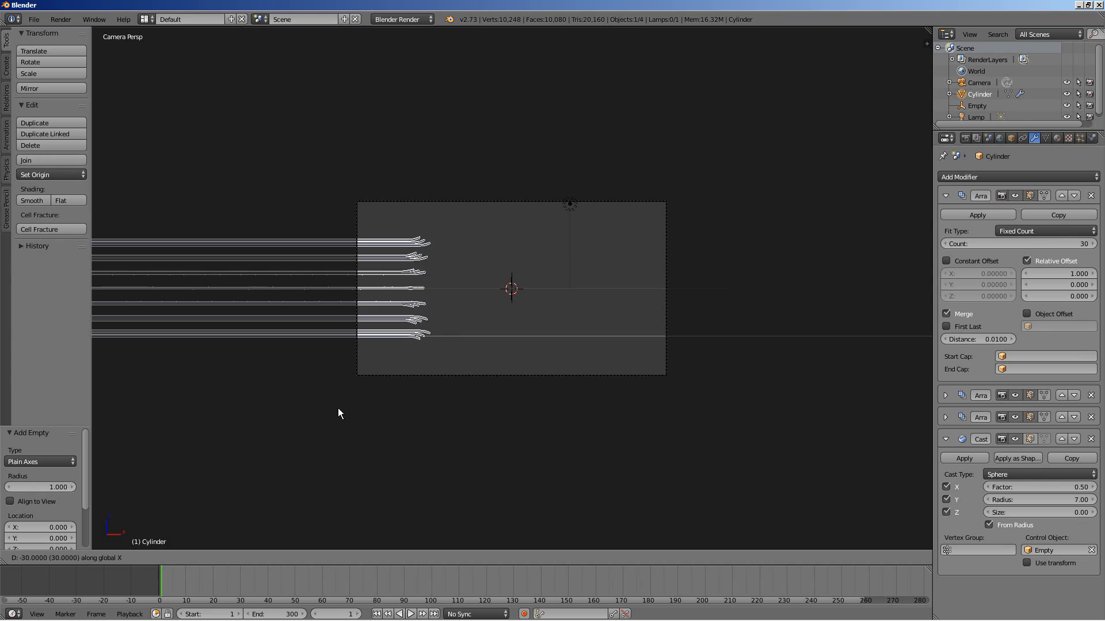
left_click(242, 419)
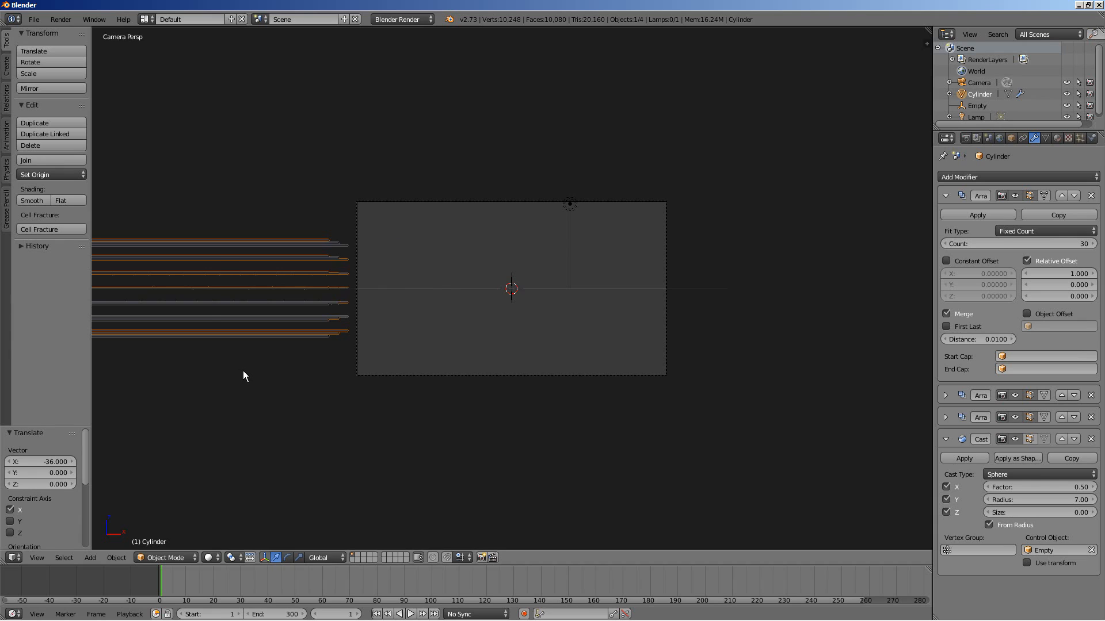
Step: Insert a single keyframe on the tubes' X location at frame 1, leaving the Y and Z locations unkeyed
scroll(244, 376, "down", 4)
scroll(244, 375, "up", 2)
scroll(243, 375, "down", 2)
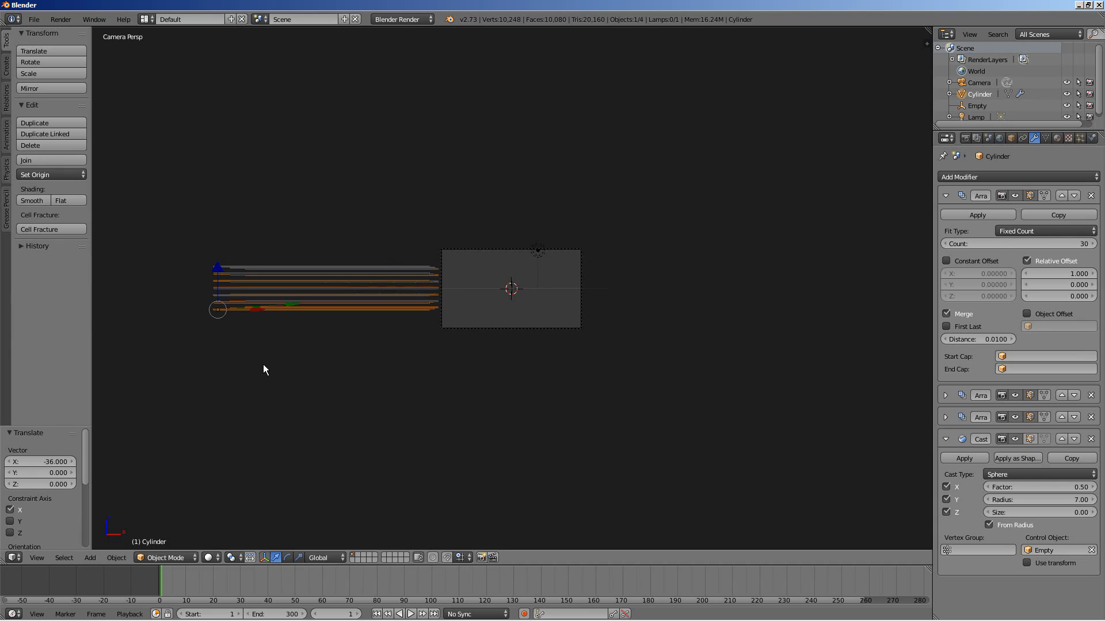
scroll(402, 292, "up", 2)
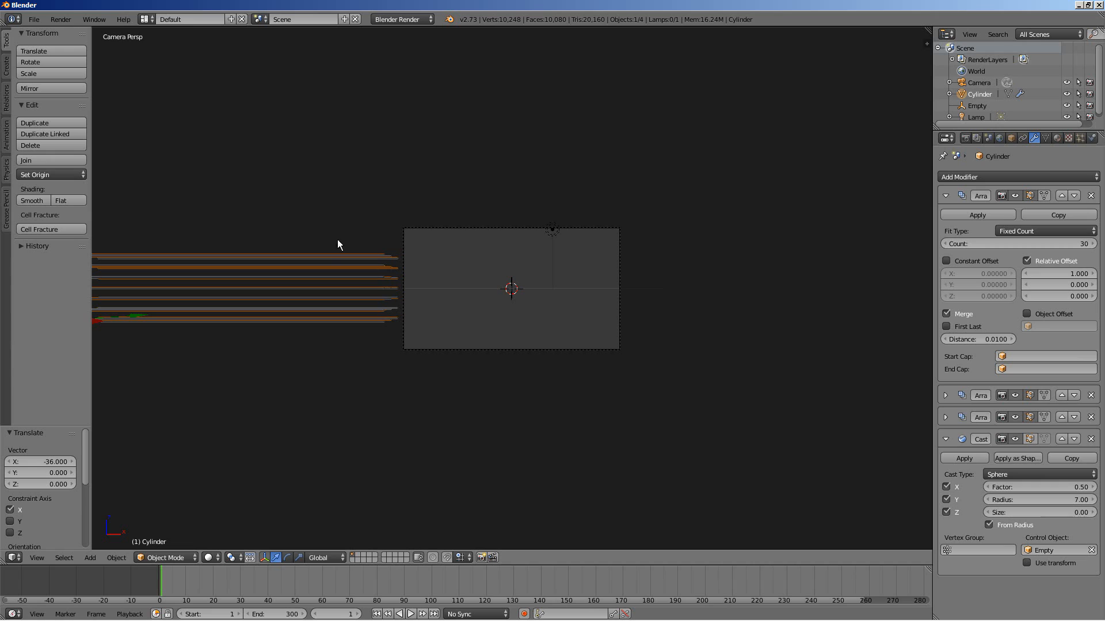
key("i")
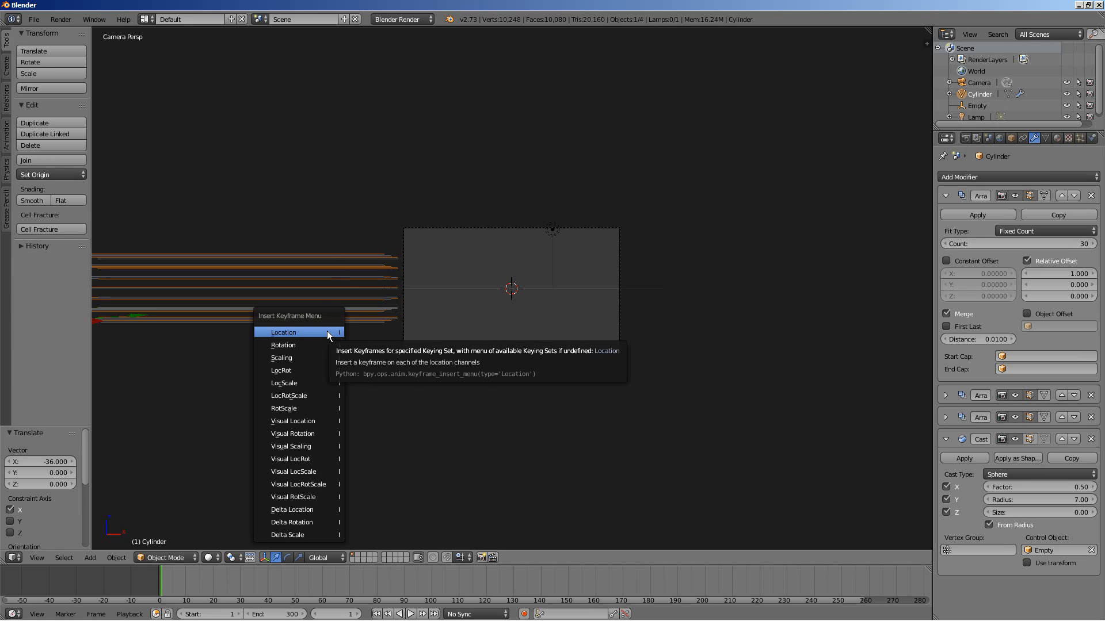
left_click(327, 332)
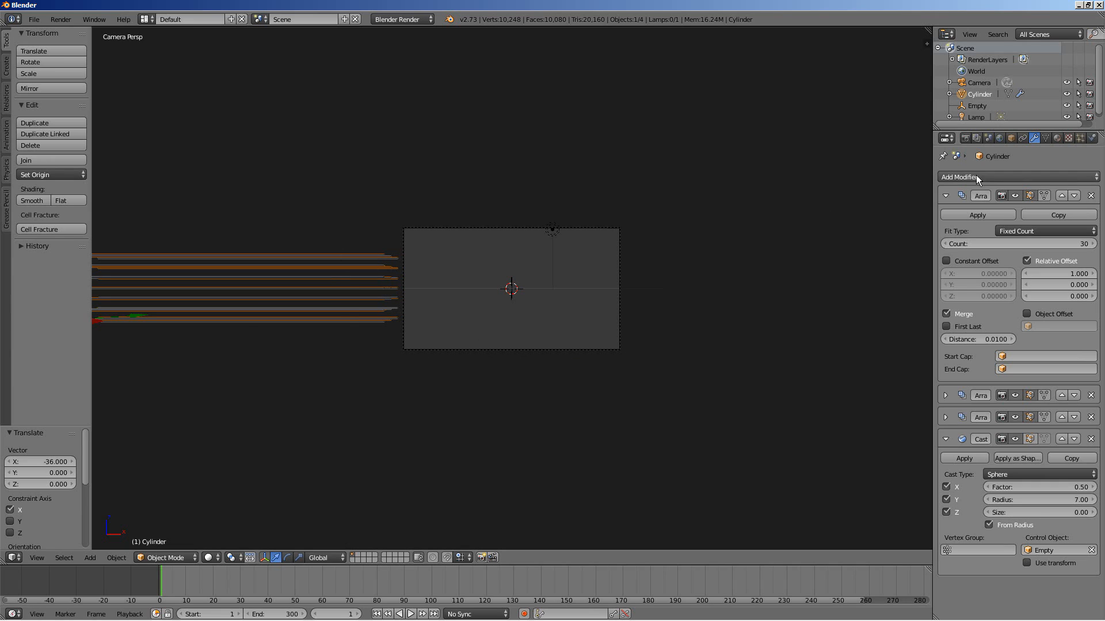
left_click(1010, 138)
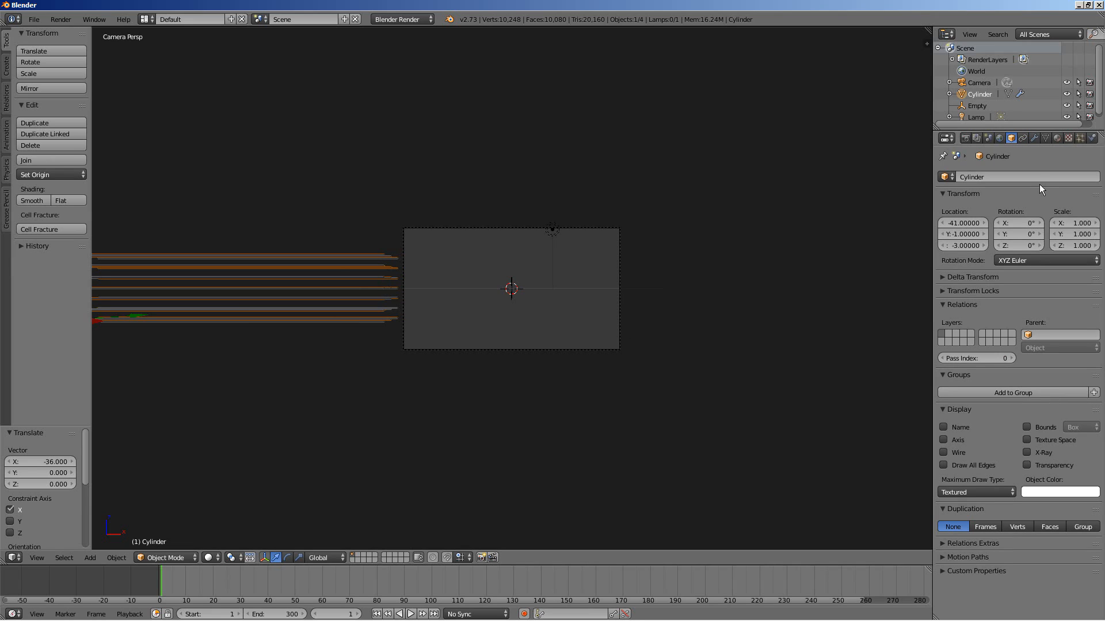
right_click(964, 224)
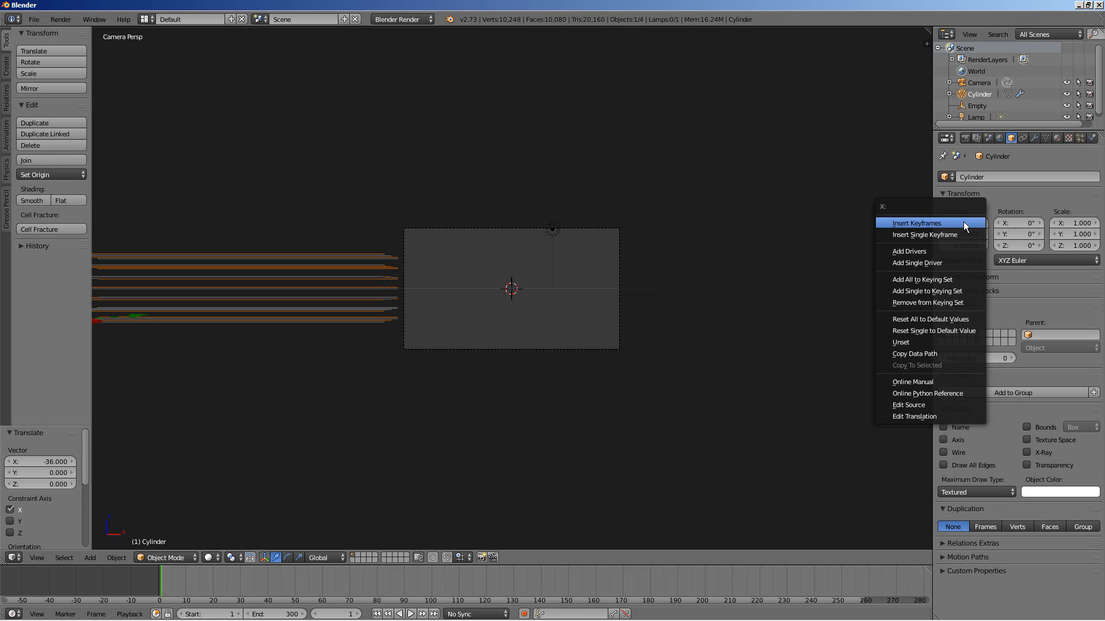
left_click(961, 230)
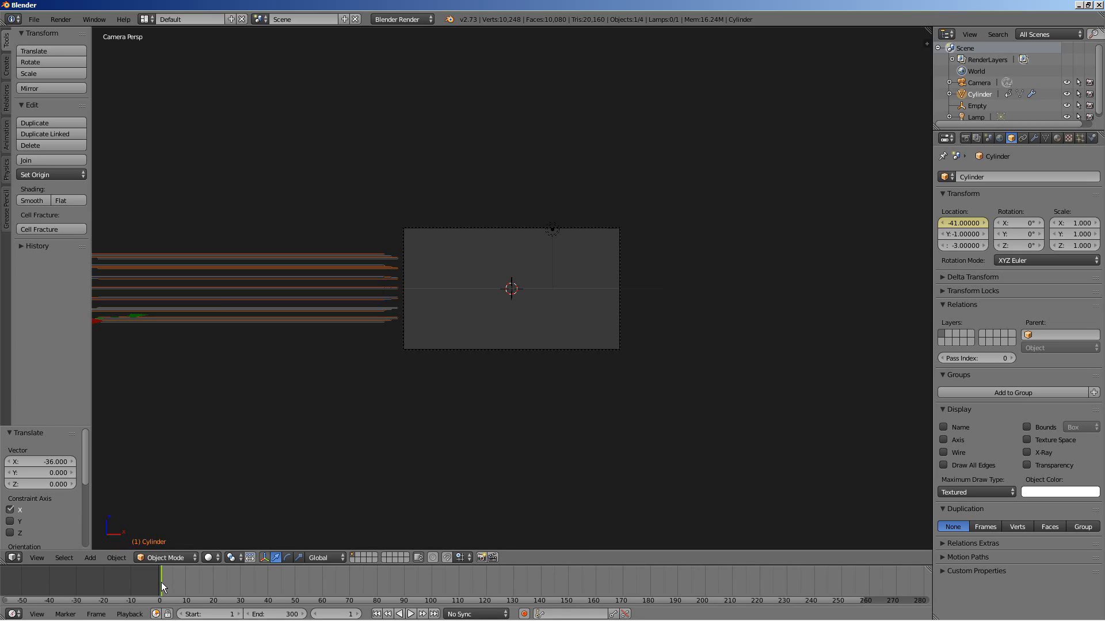
Step: At frame 180, move the tubes 53 units along the global X axis and insert a single keyframe on their X location
left_click_drag(161, 582, 651, 598)
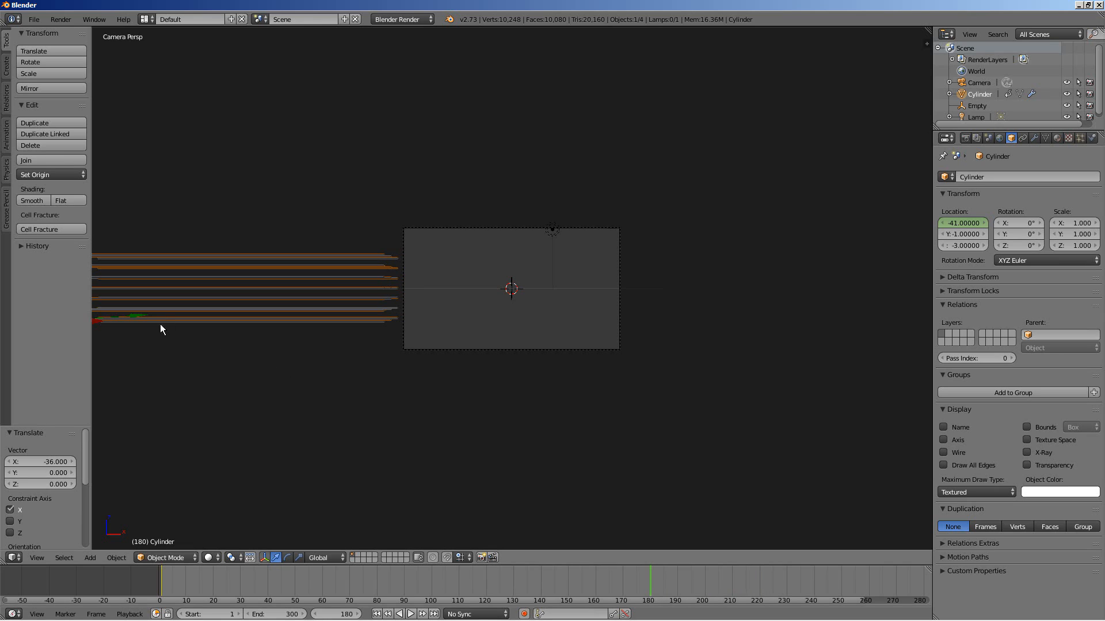
key("g")
key("x")
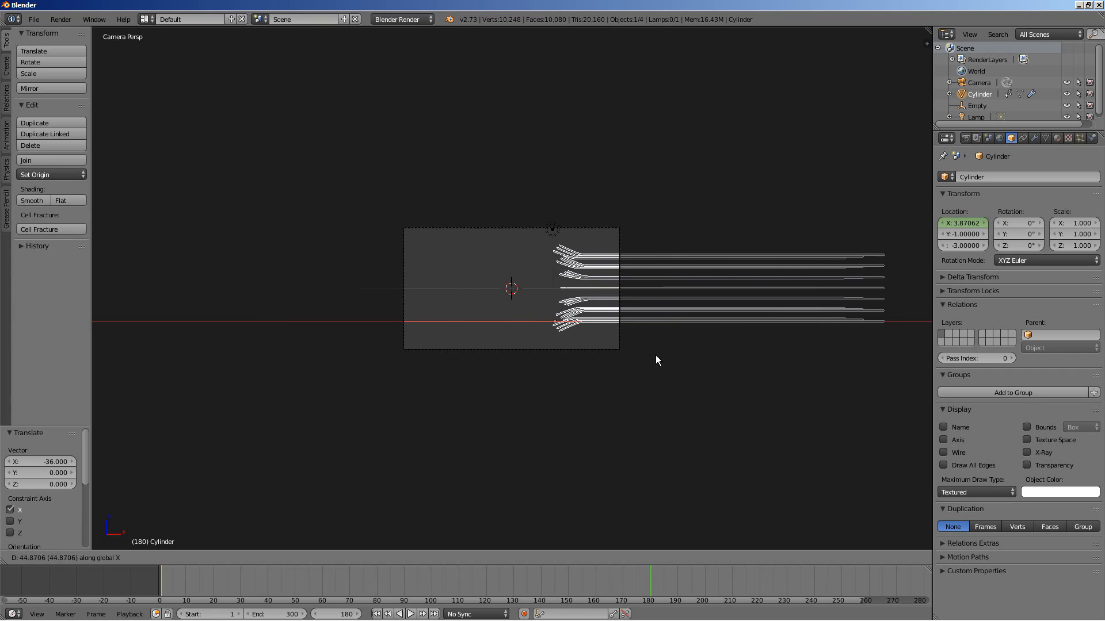
left_click(741, 356)
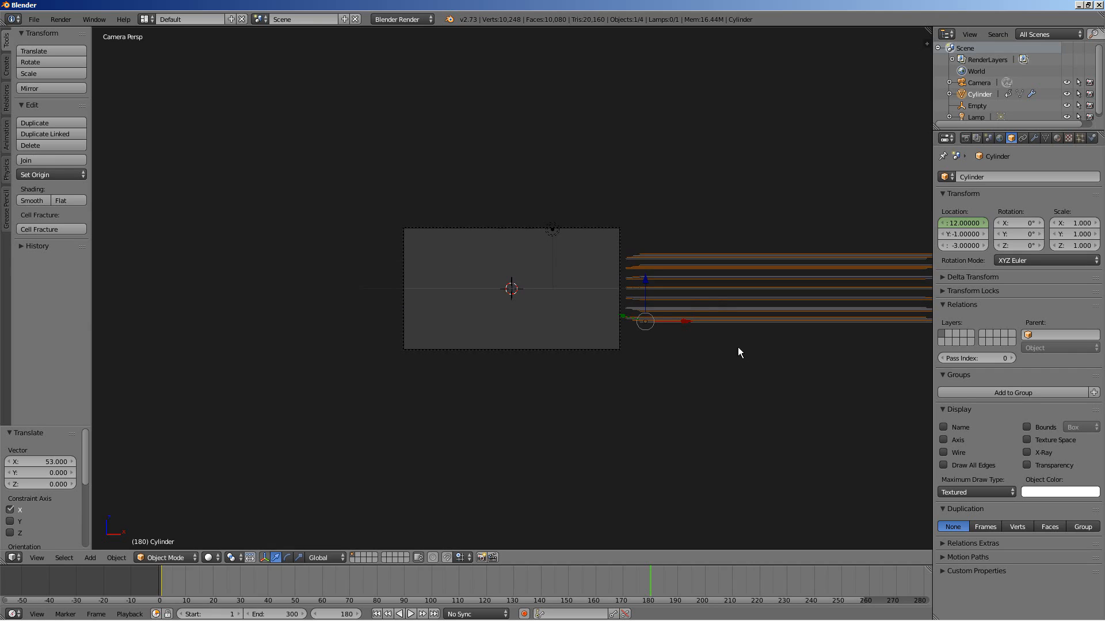
right_click(964, 225)
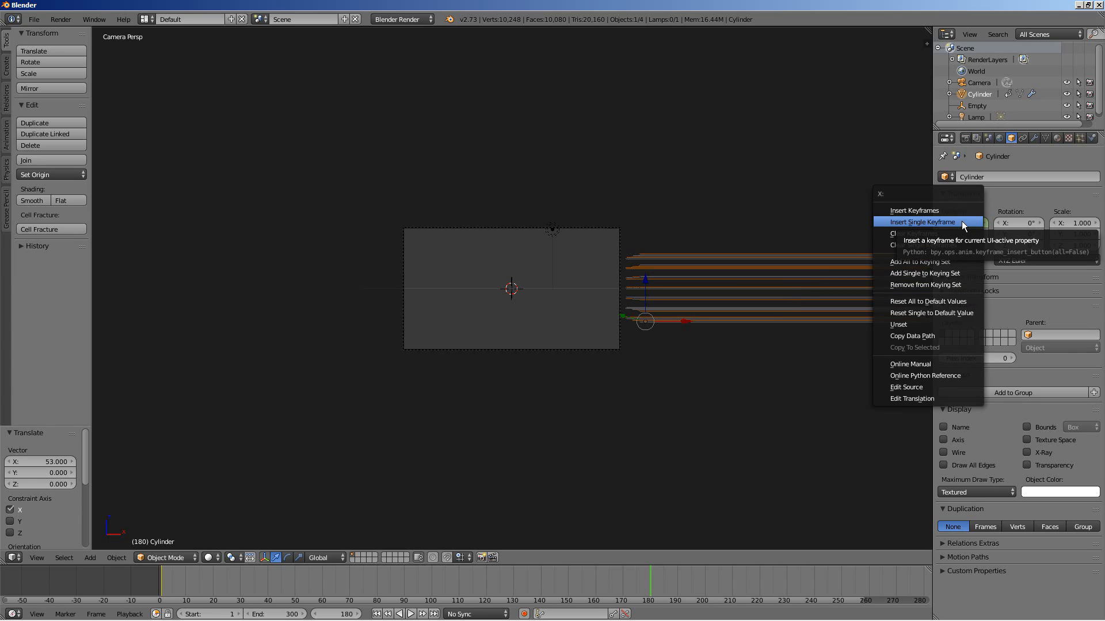
left_click(962, 222)
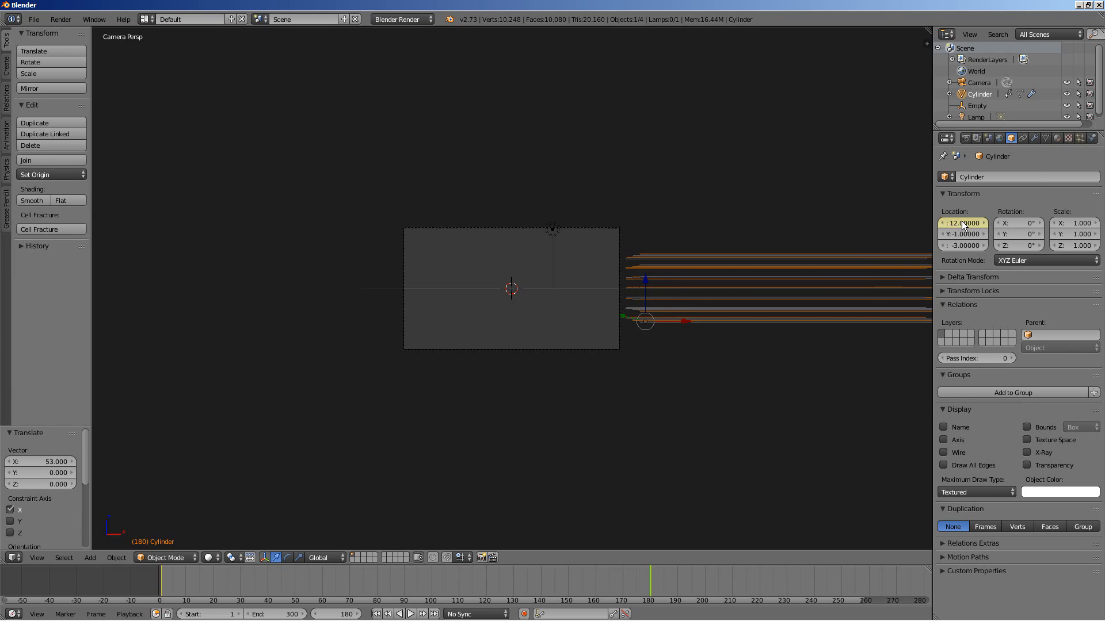
Step: Play the animation from the first frame to check how the tubes travel through the Cast deformation
scroll(440, 477, "up", 5)
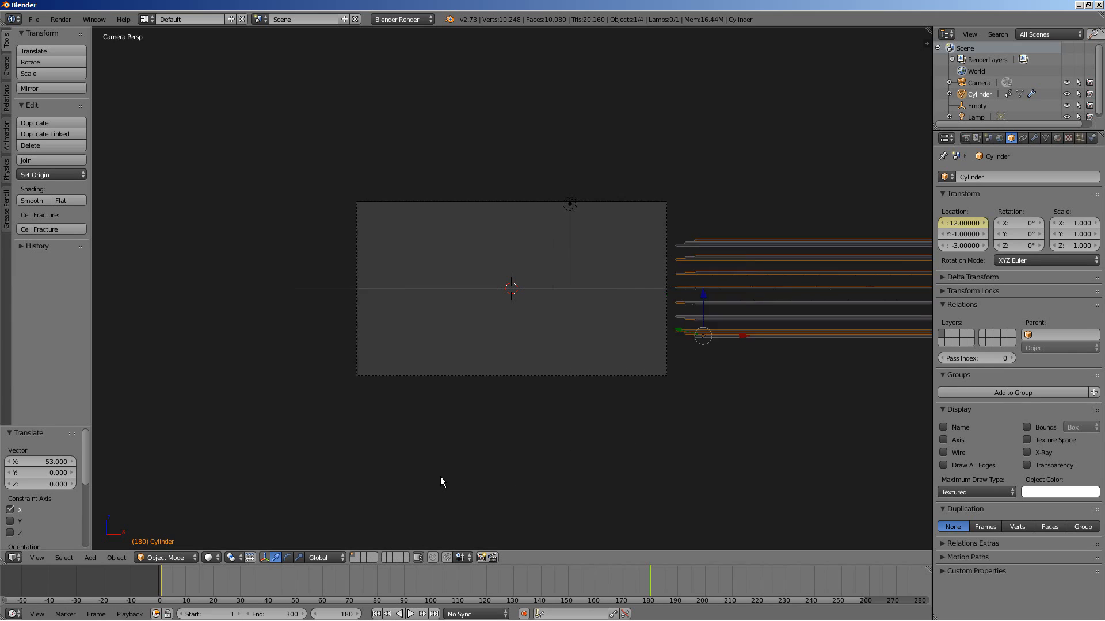
left_click(377, 614)
left_click(412, 614)
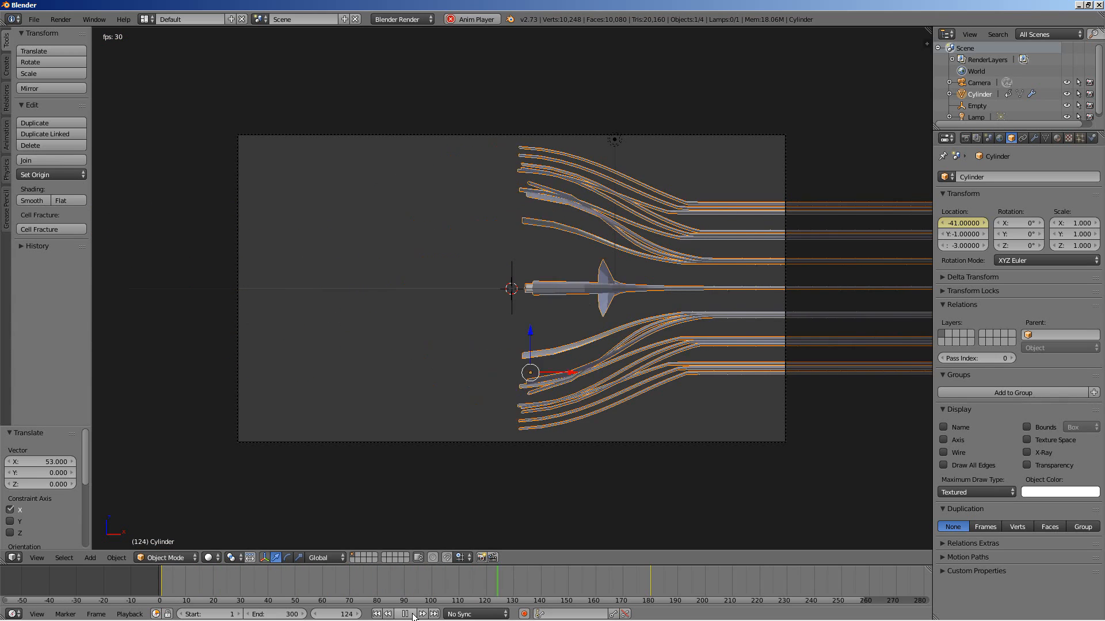
key("alt+a")
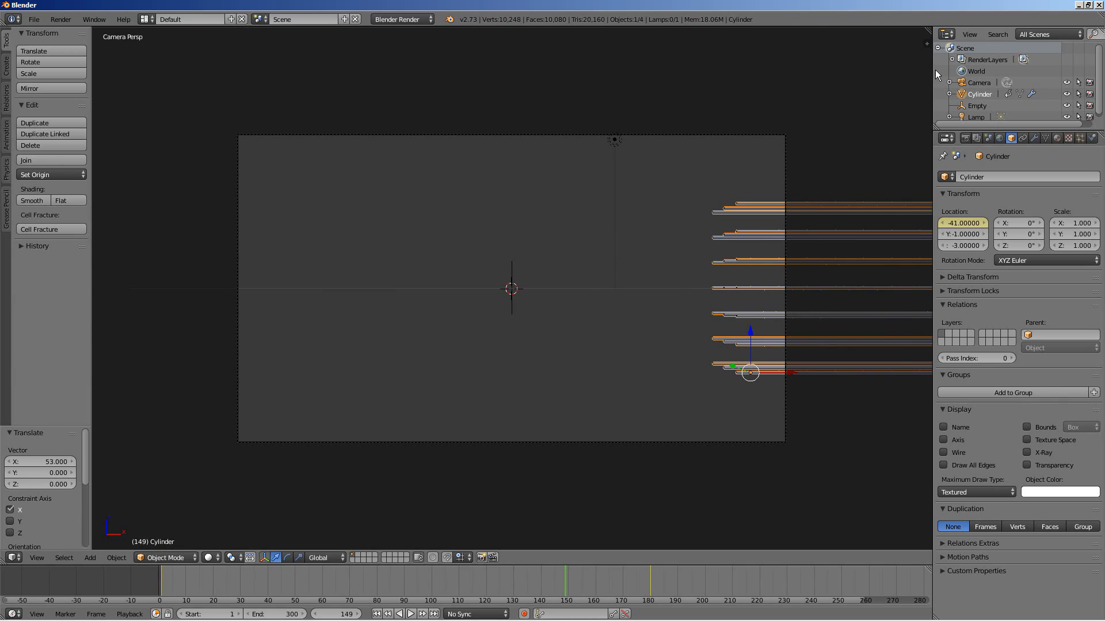
Step: Split the 3D view and turn the new area into a Graph Editor showing the tubes' entire X location curve
left_click_drag(927, 30, 597, 81)
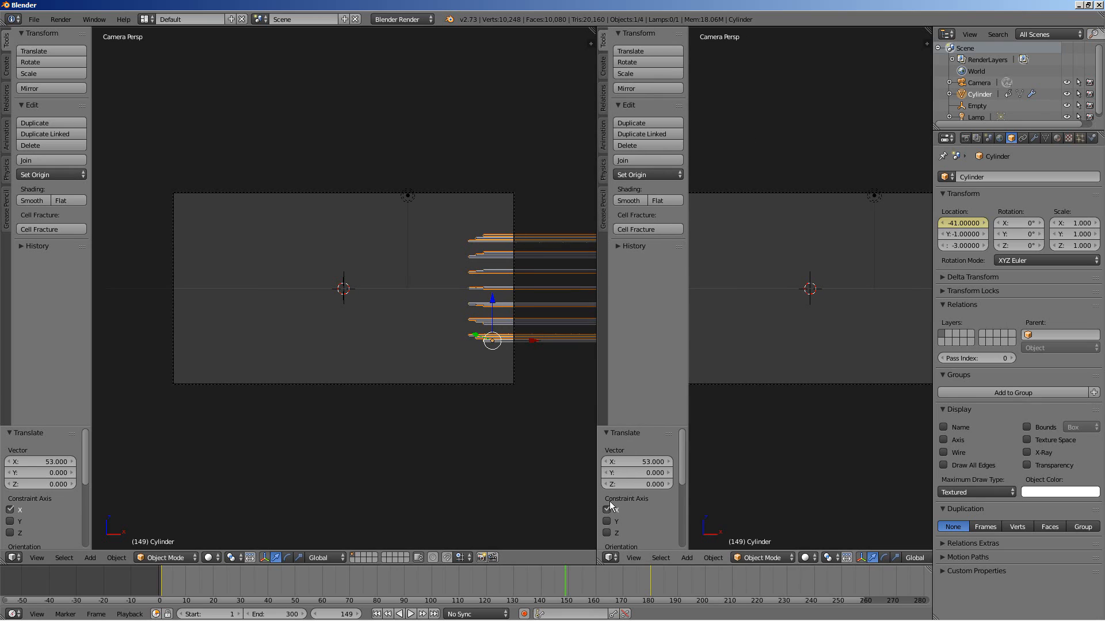
left_click(617, 558)
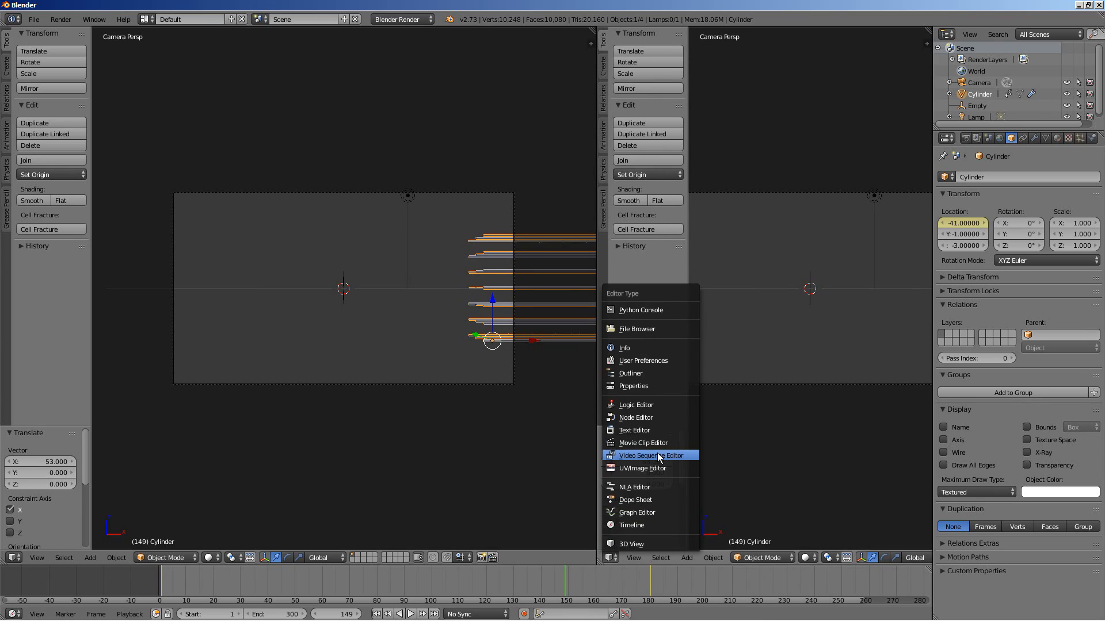
left_click(638, 512)
key("Home")
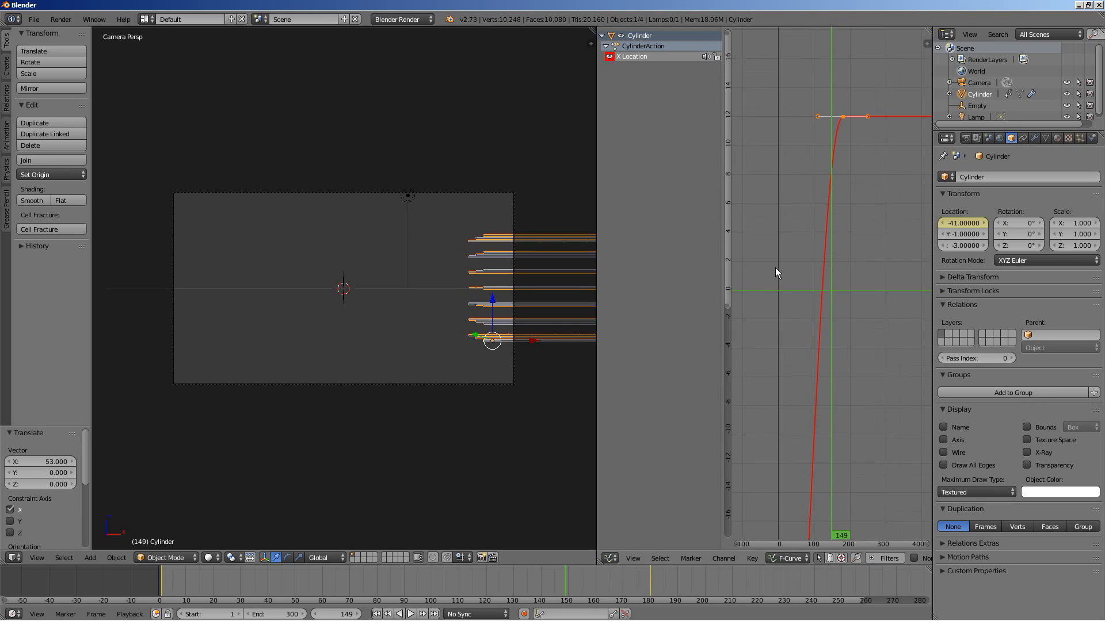
middle_click_drag(769, 314, 775, 378, "ctrl")
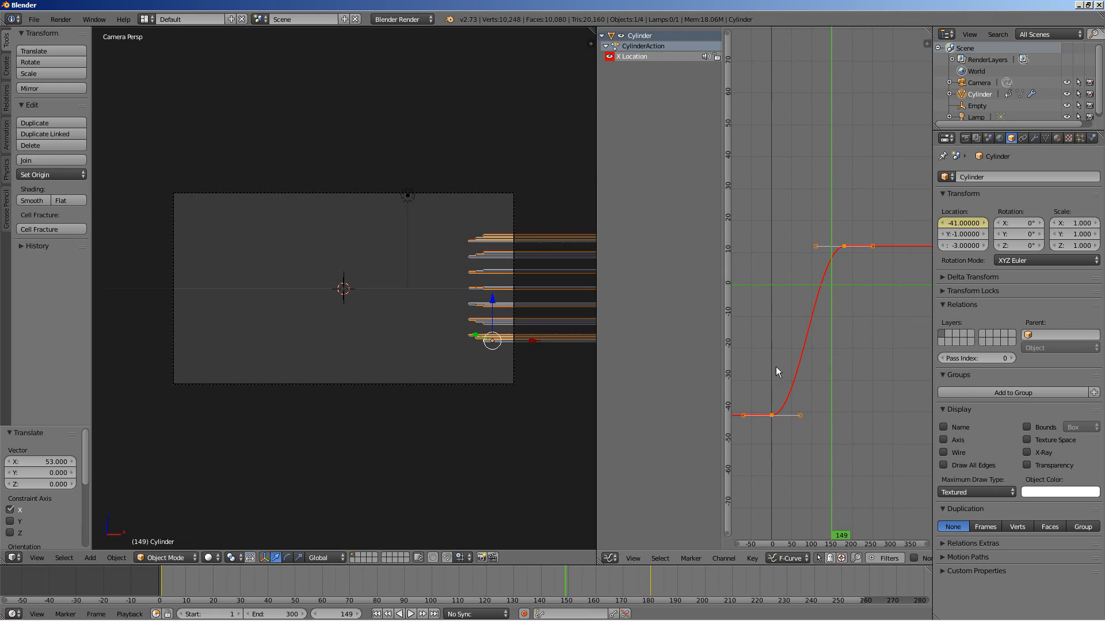
Step: Set the X location keyframes' interpolation to Linear and merge the Graph Editor area back into the 3D view
left_click(755, 559)
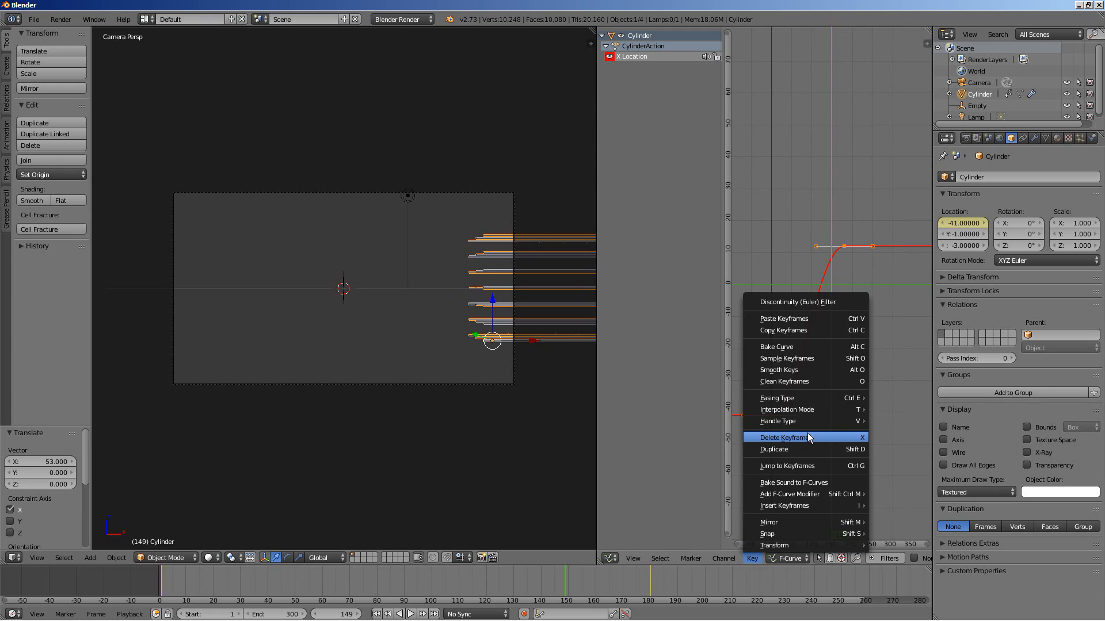
mouse_move(803, 409)
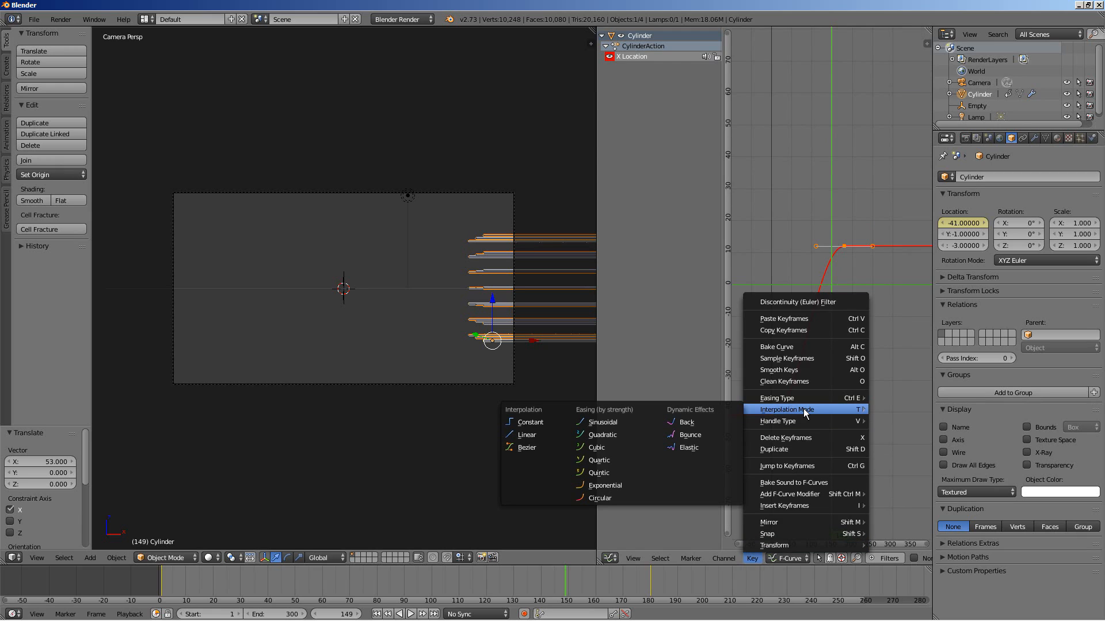
left_click(527, 435)
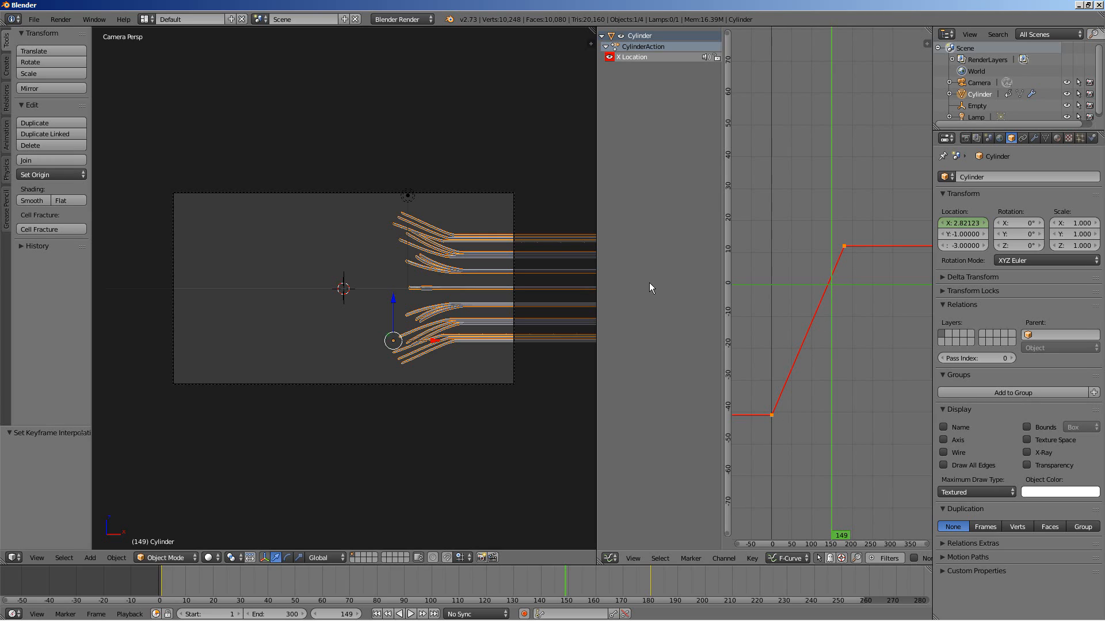
left_click_drag(593, 30, 648, 182)
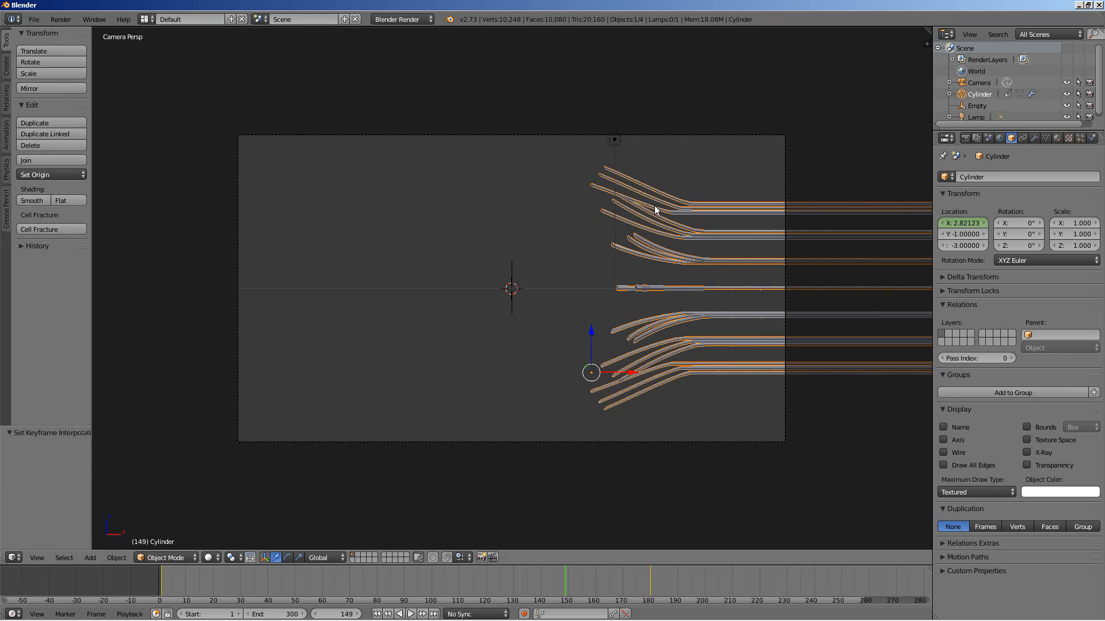
Step: Replay the animation from the first frame to check the linear motion, stopping at frame 87
left_click(376, 614)
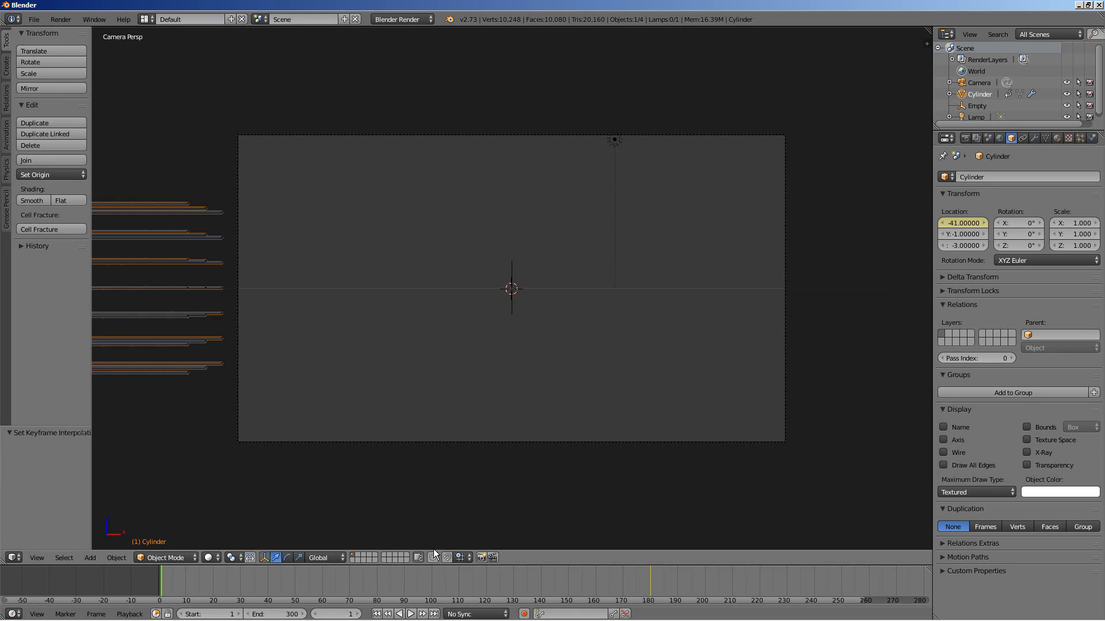
left_click(410, 614)
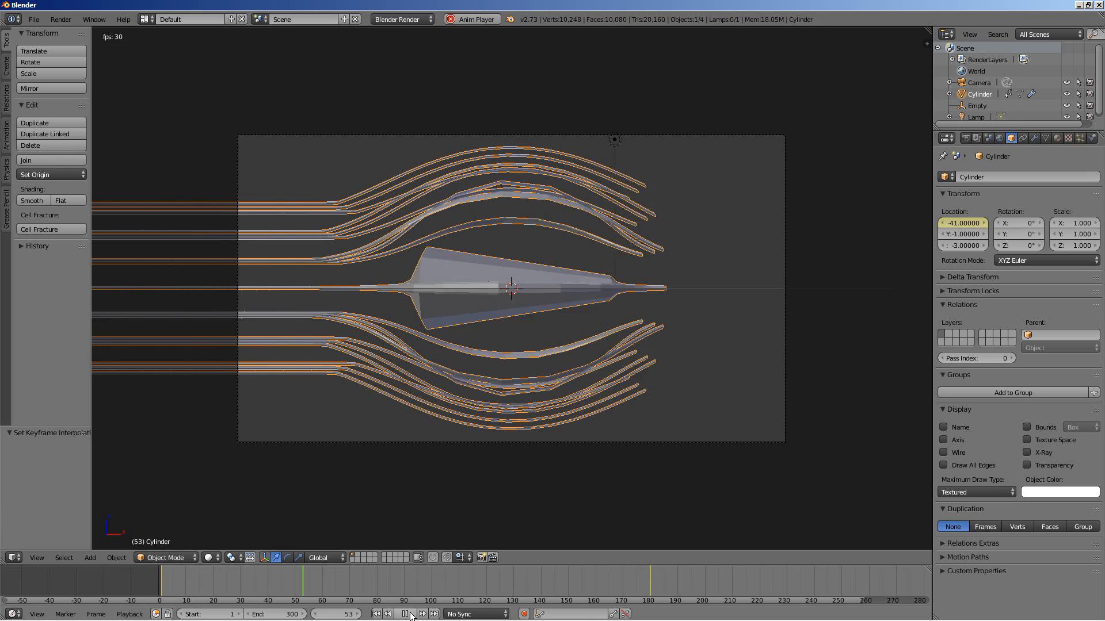
left_click(410, 614)
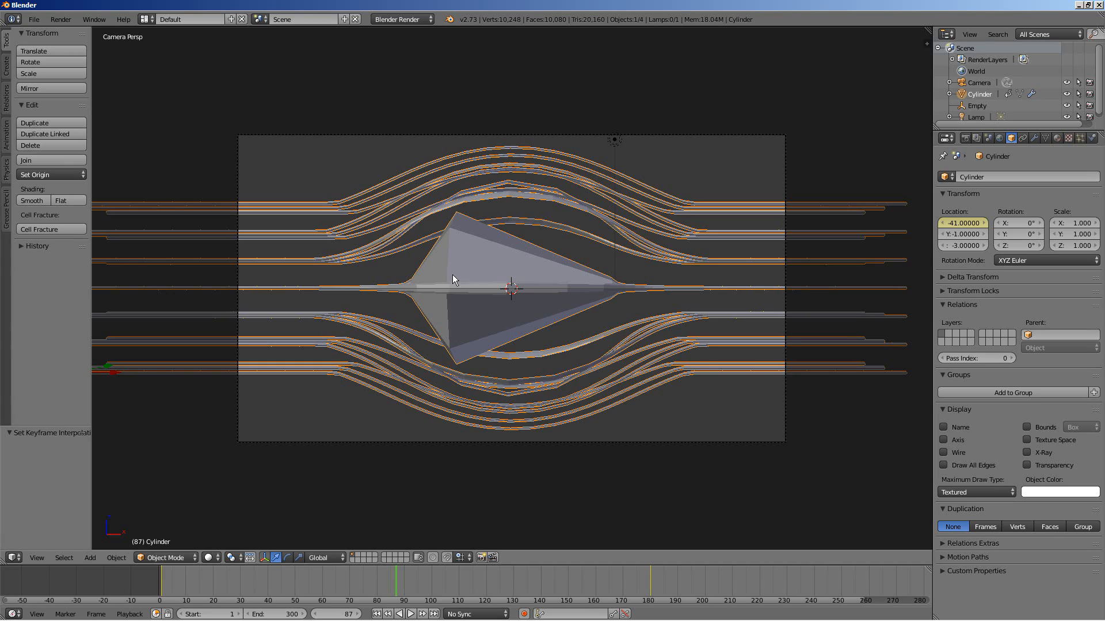
Step: Shade the tubes smooth and add a Subdivision Surface modifier with its render subdivisions set to 3
left_click(32, 201)
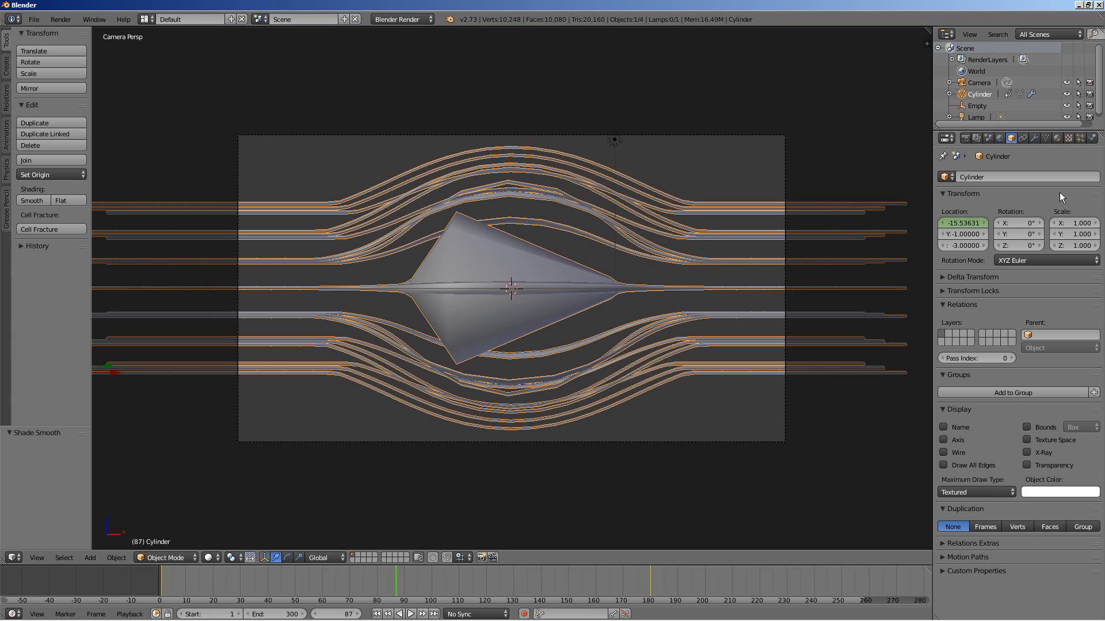
left_click(1034, 139)
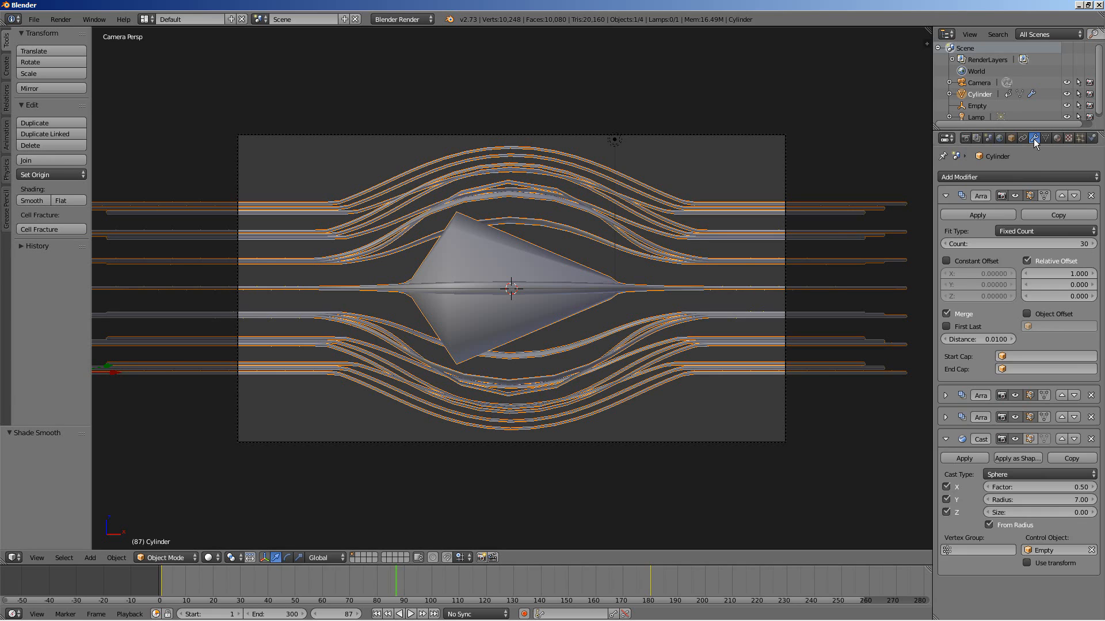
left_click(1015, 177)
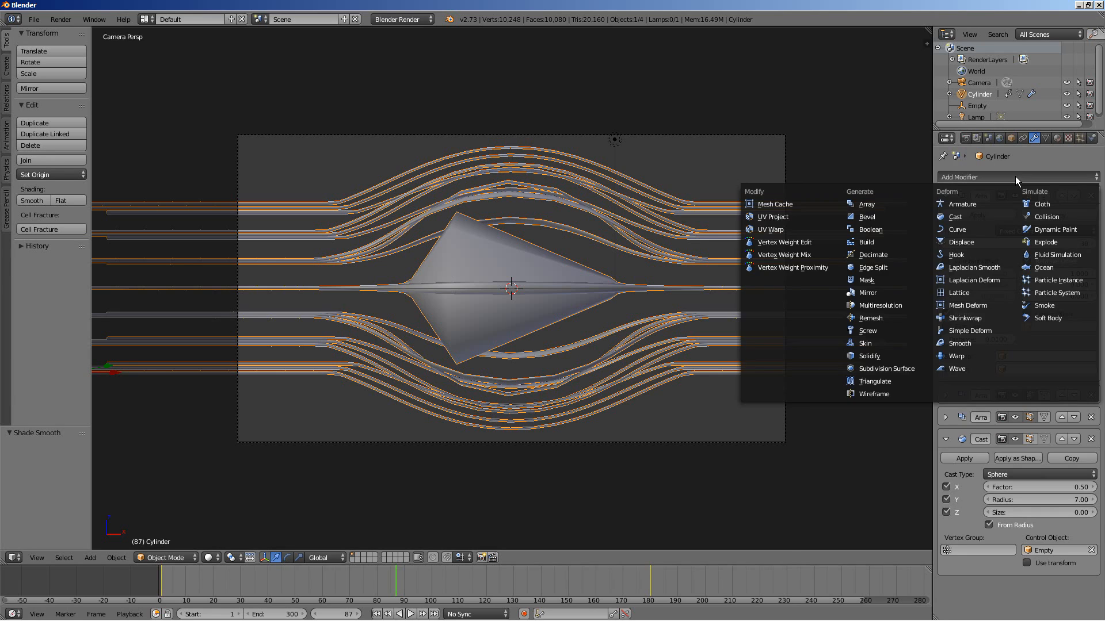
left_click(897, 370)
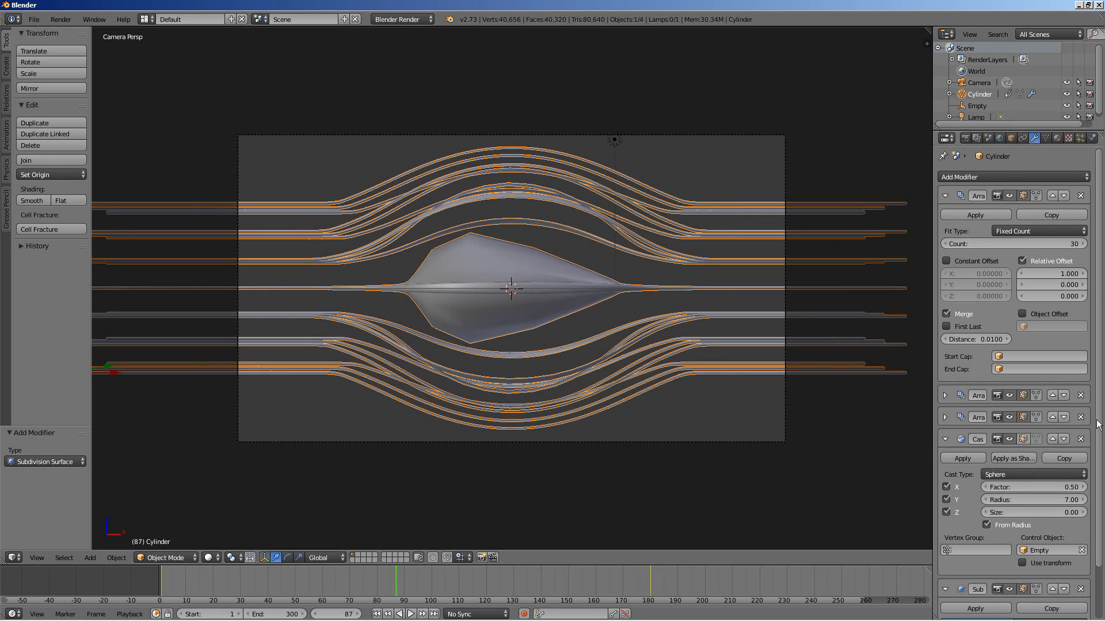
scroll(1101, 426, "down", 3)
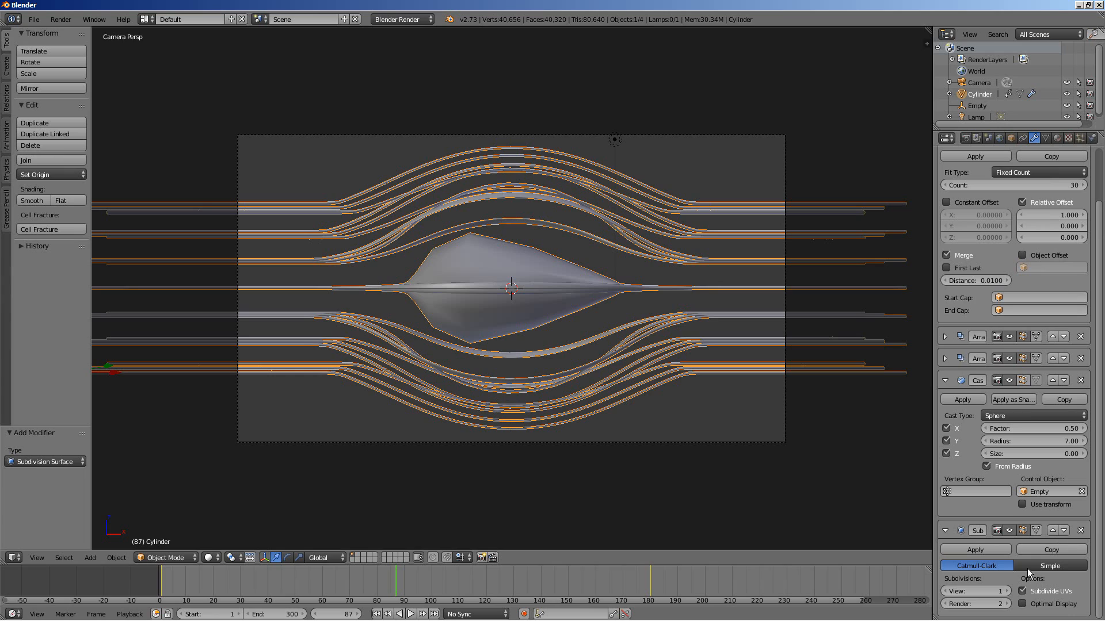
left_click(1008, 604)
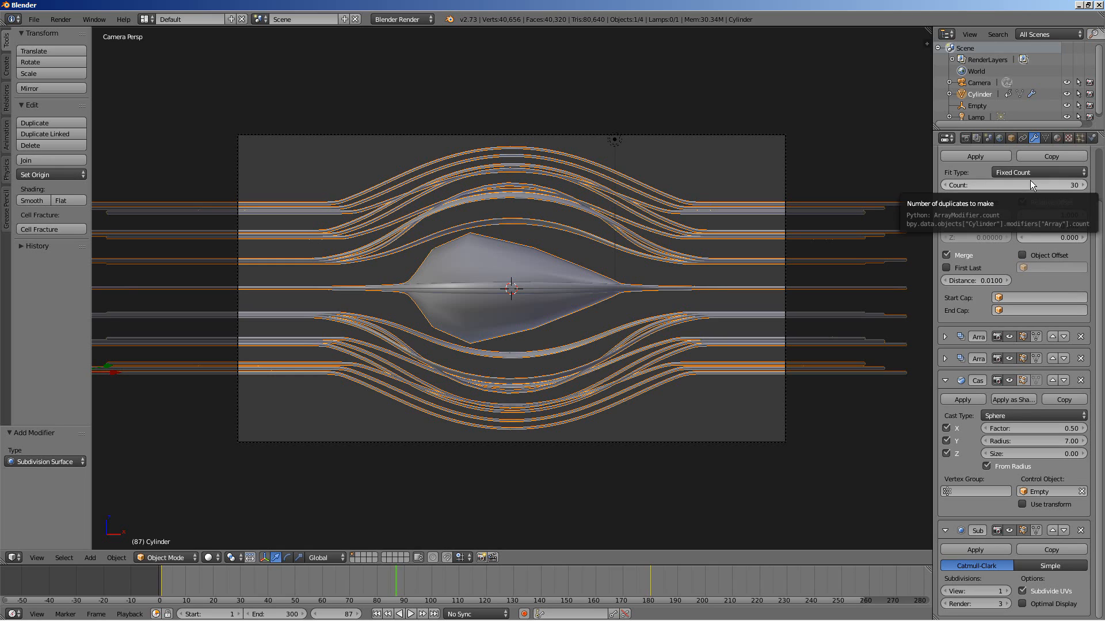
Step: Clear the lamp's location and rotation so that it sits unrotated at the world origin
right_click(614, 141)
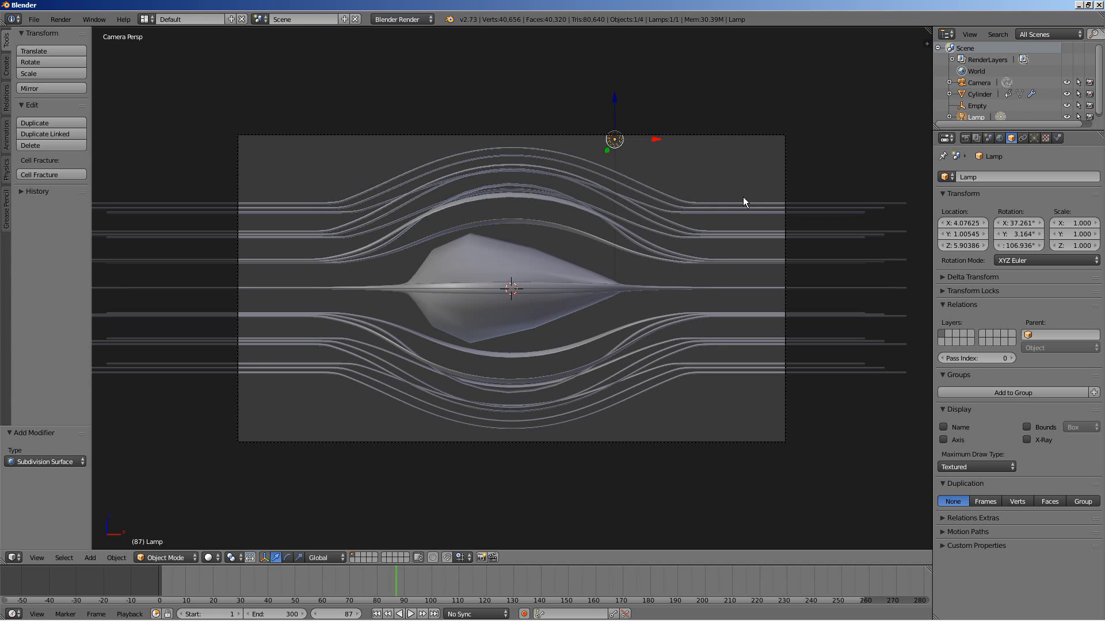
key("alt+g")
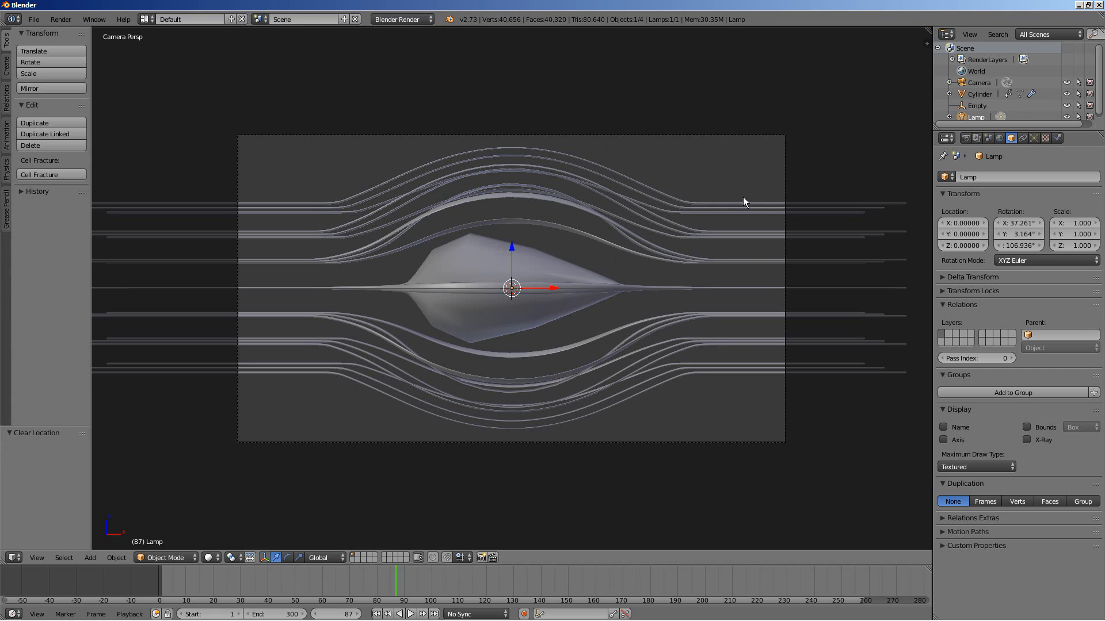
key("alt+r")
key("KP_7")
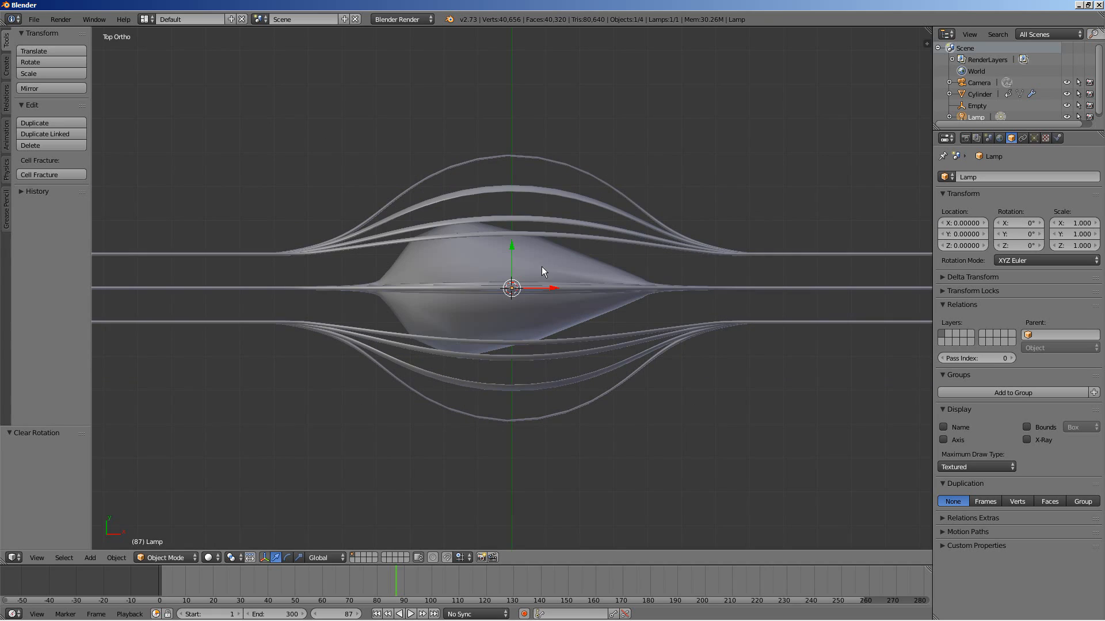
Step: Move the lamp to X 5, Y -10, Z 7, in front of and above the tubes
scroll(538, 270, "down", 3)
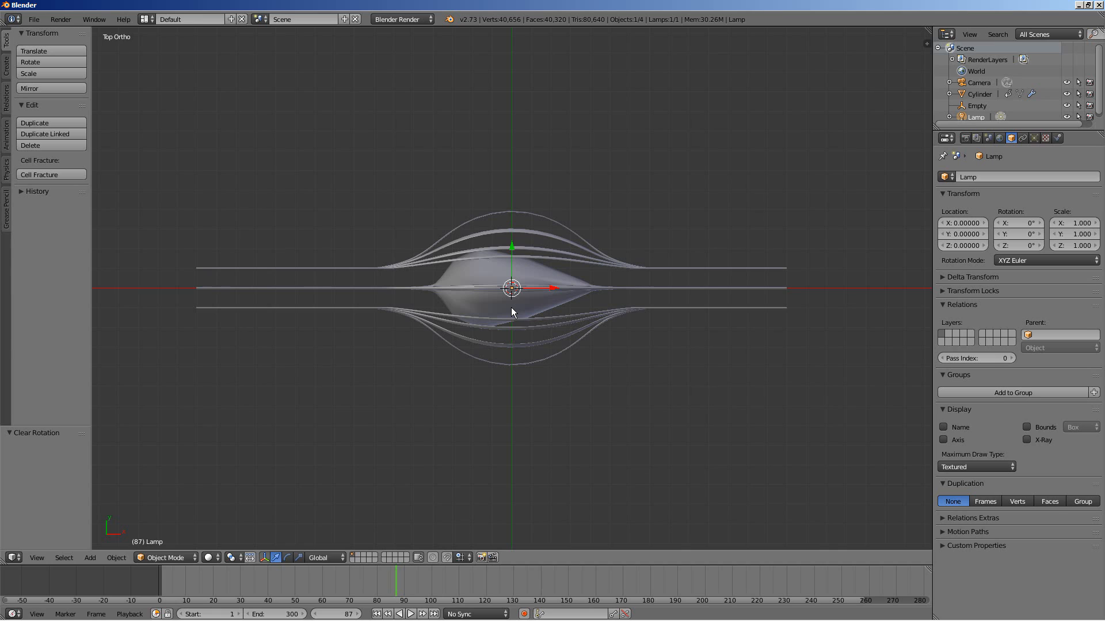
key("g")
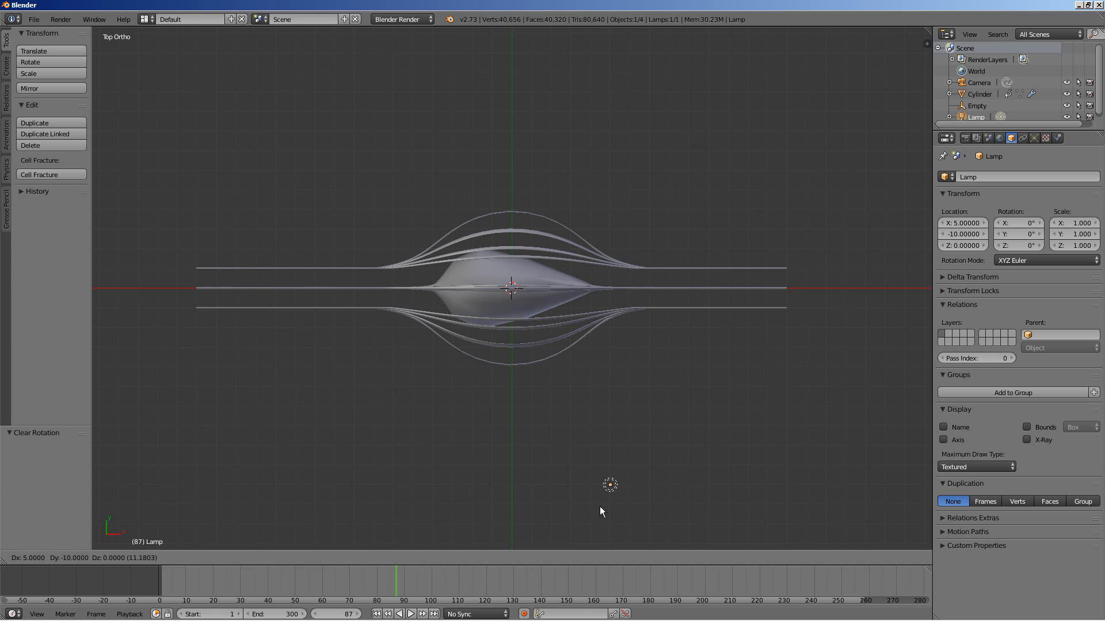
left_click(599, 506)
key("KP_1")
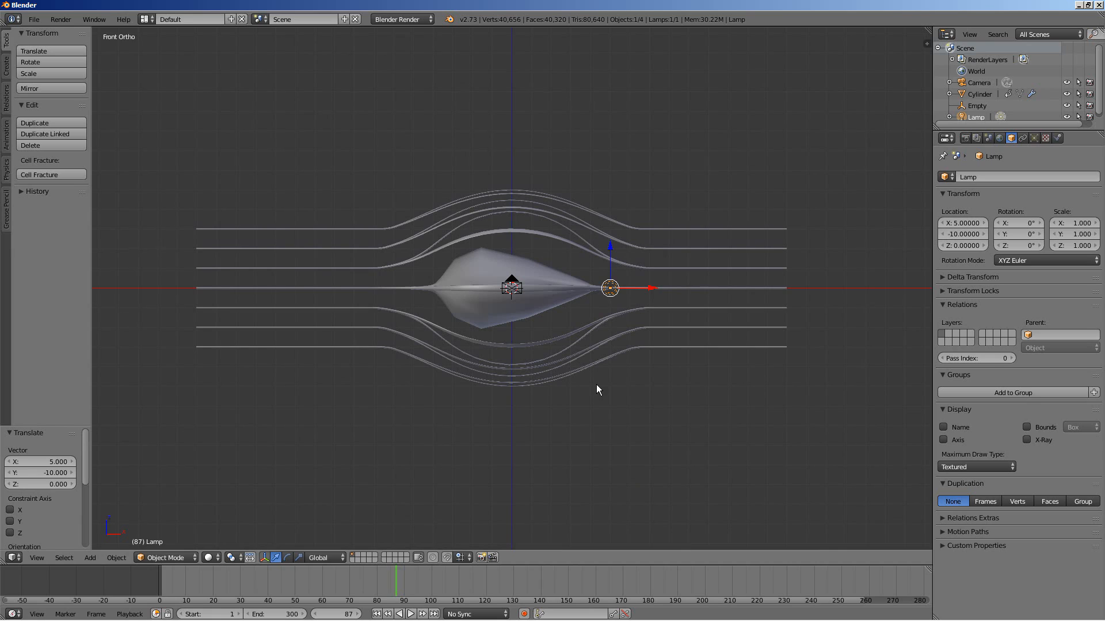
key("g")
key("z")
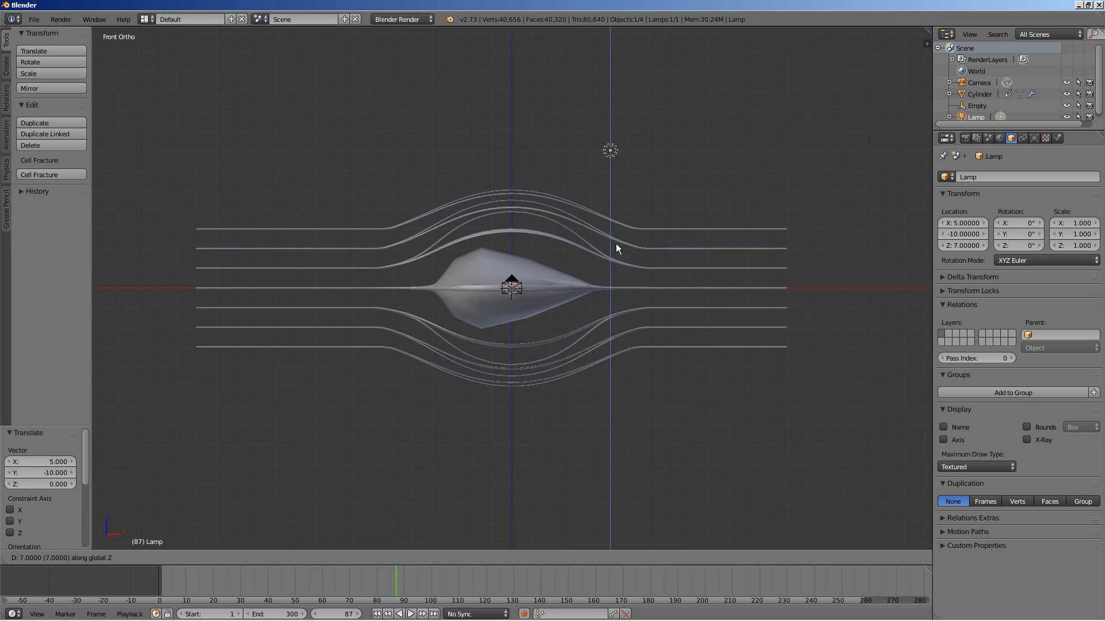
left_click(616, 244)
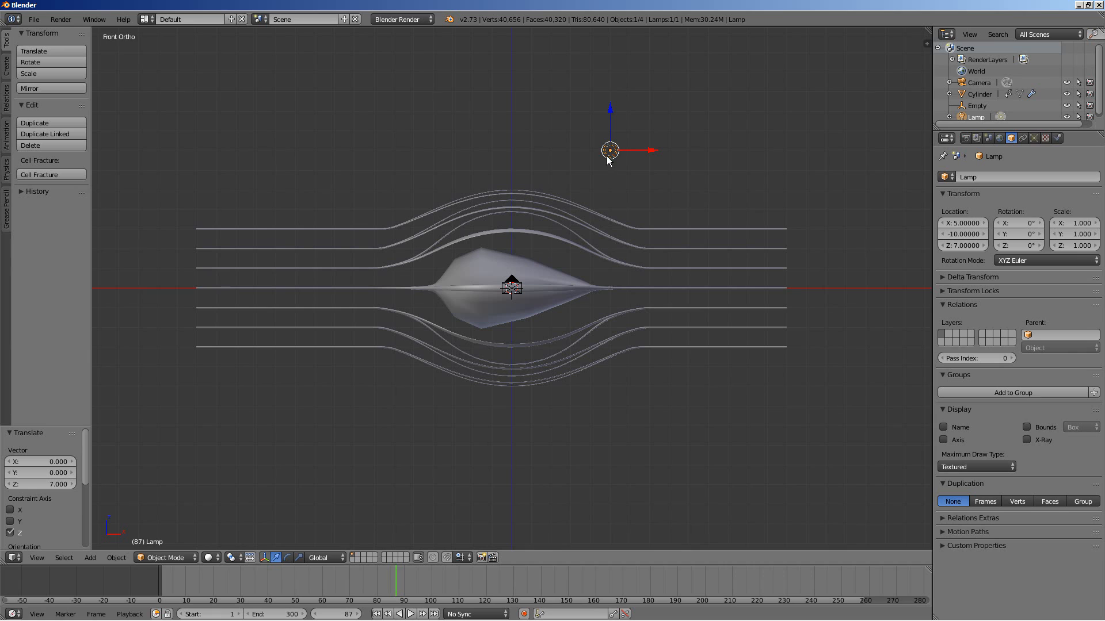
Step: Assign the existing Material to the tubes and reduce its specular intensity to 0
scroll(499, 326, "up", 4)
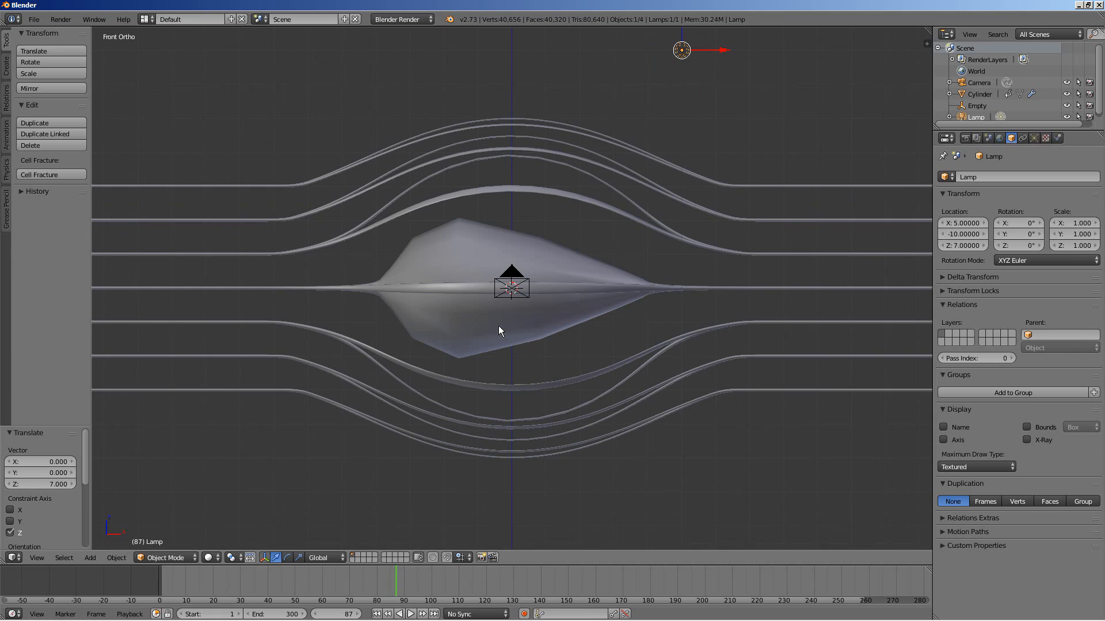
right_click(444, 316)
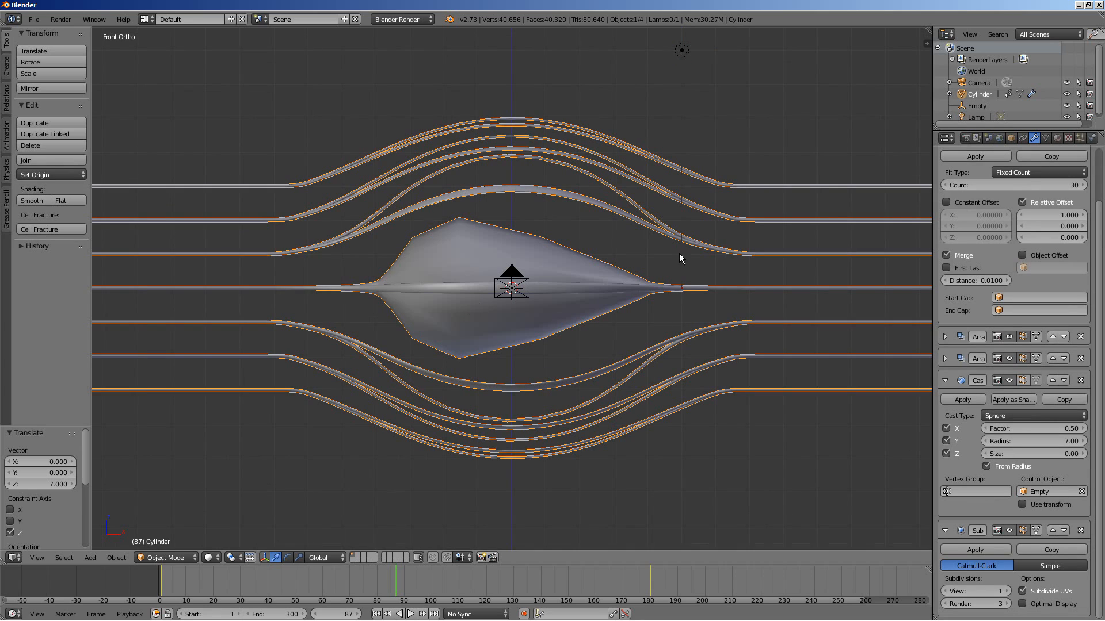
left_click(1057, 139)
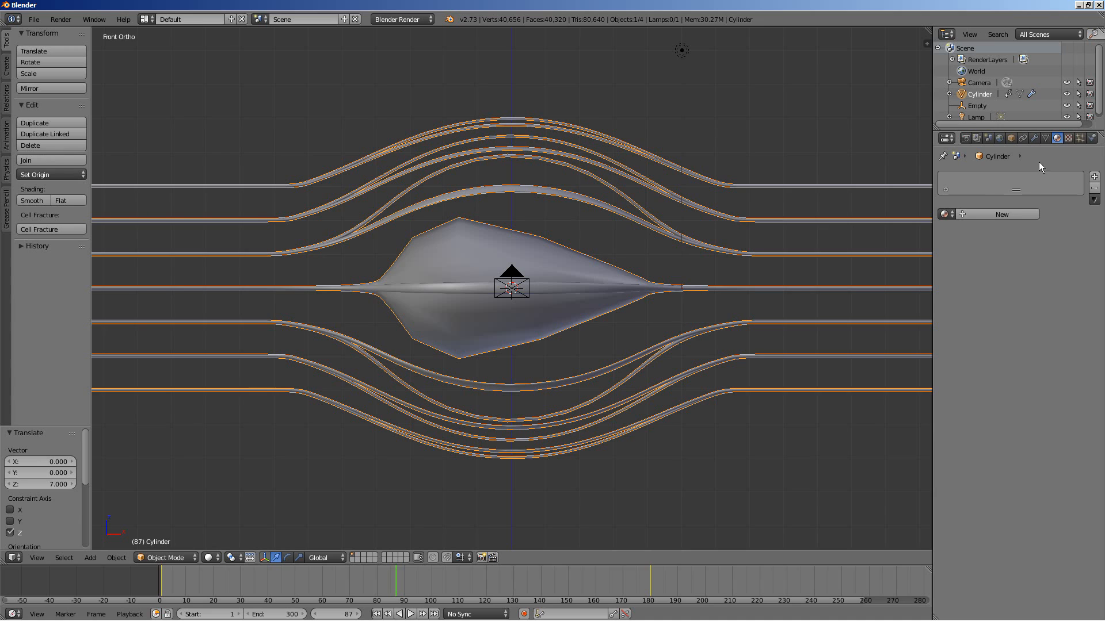
left_click(944, 214)
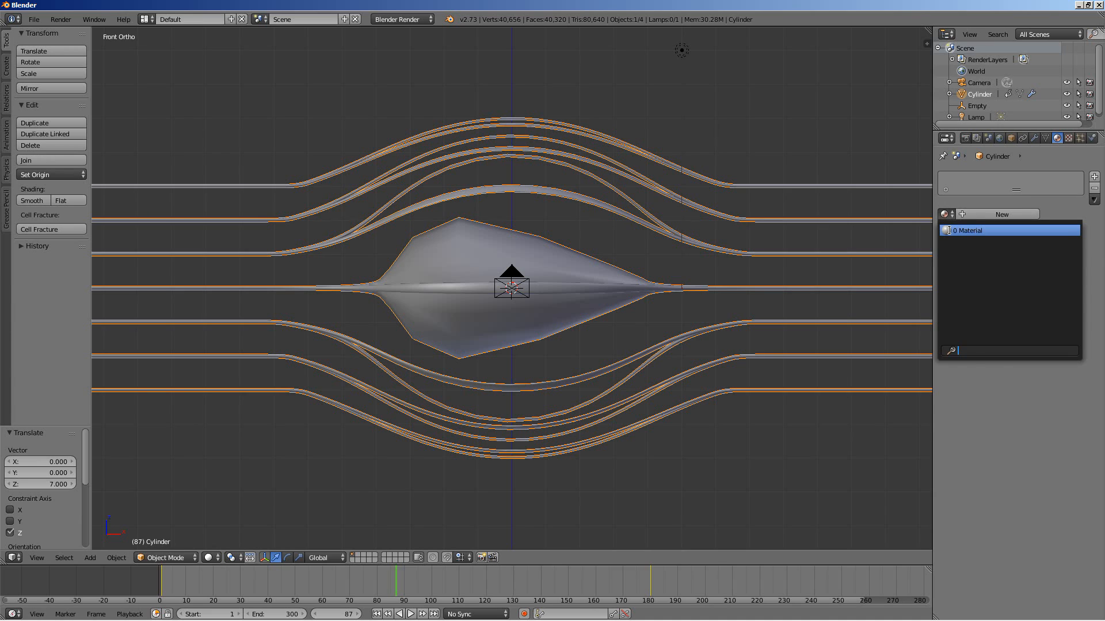
left_click(950, 230)
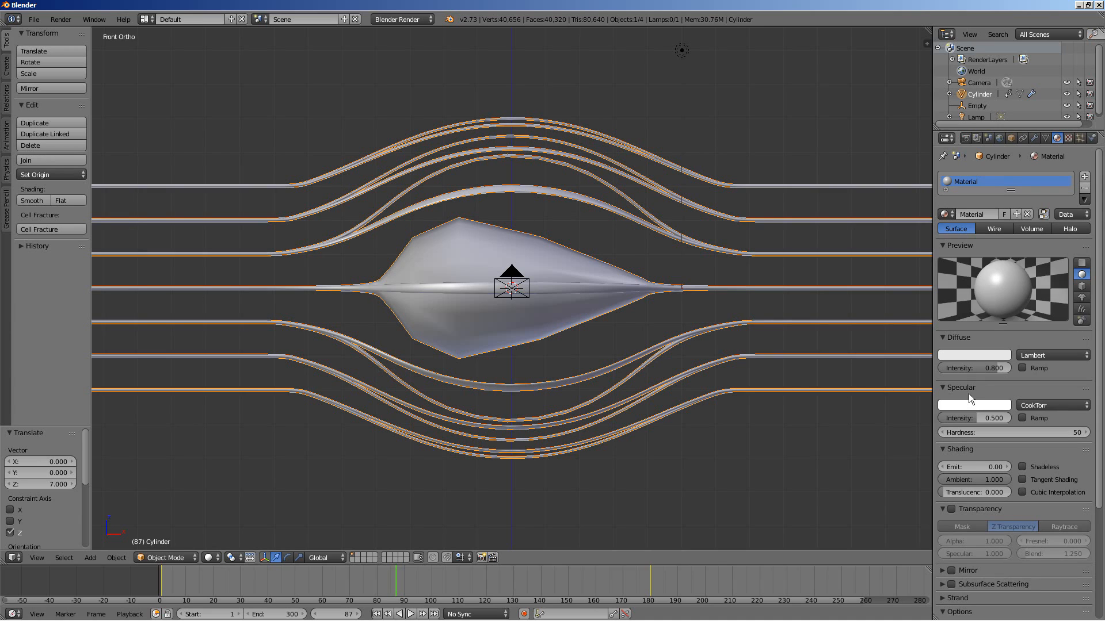
left_click_drag(975, 420, 944, 421)
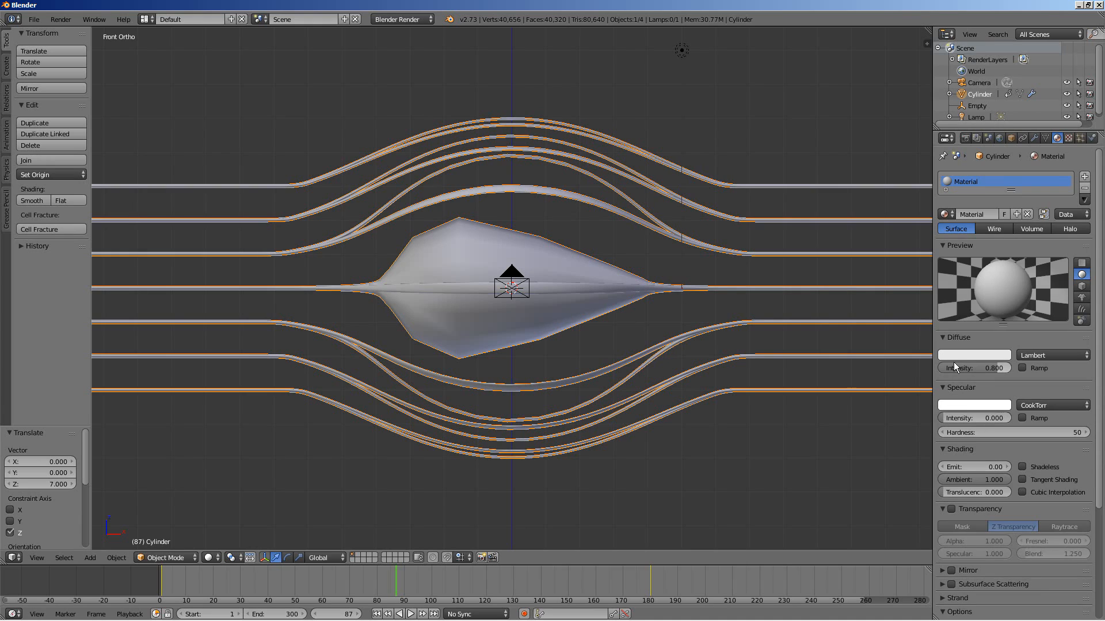
Step: Colour the tube material's diffuse yellow-green and set the material to render as Wire
left_click(953, 356)
left_click_drag(952, 279, 888, 253)
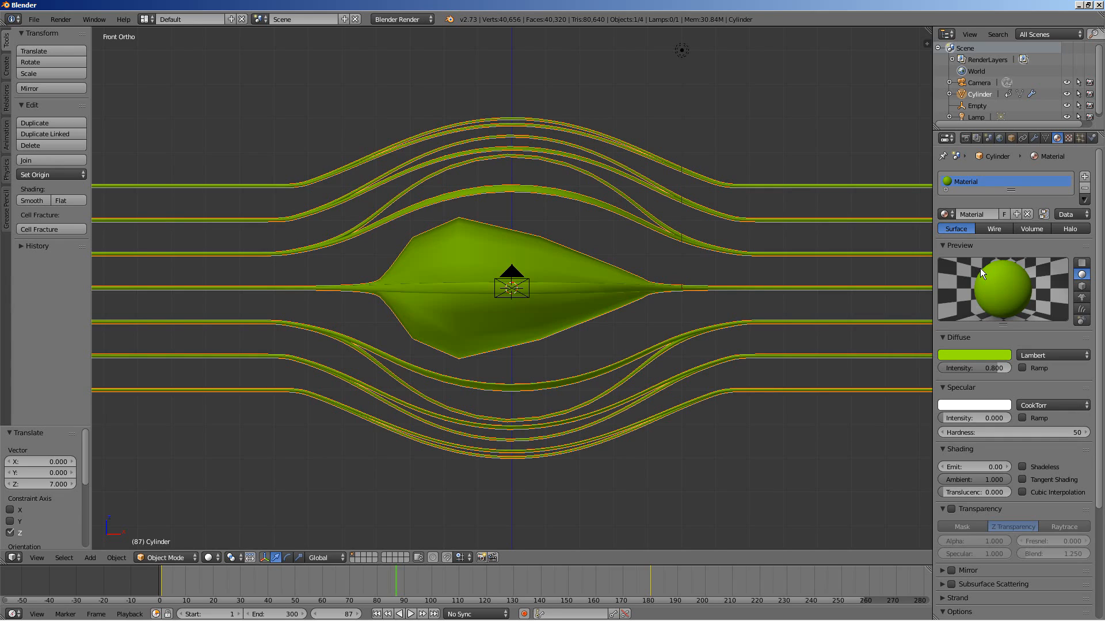
left_click(994, 228)
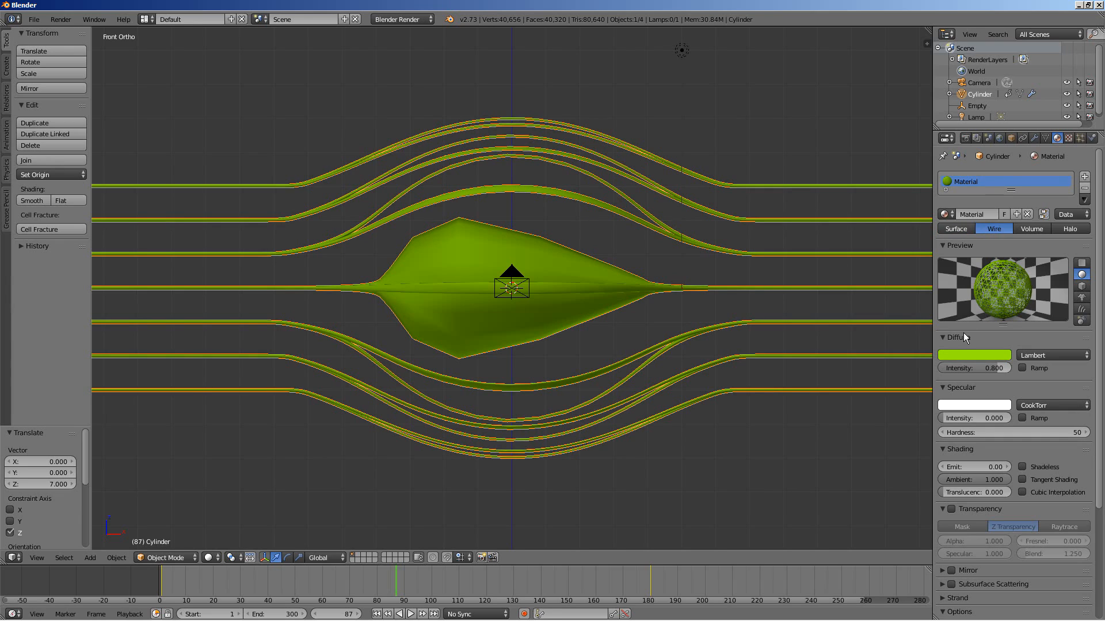
Step: Play the animation from the first frame through the camera view, stopping at frame 158
key("KP_0")
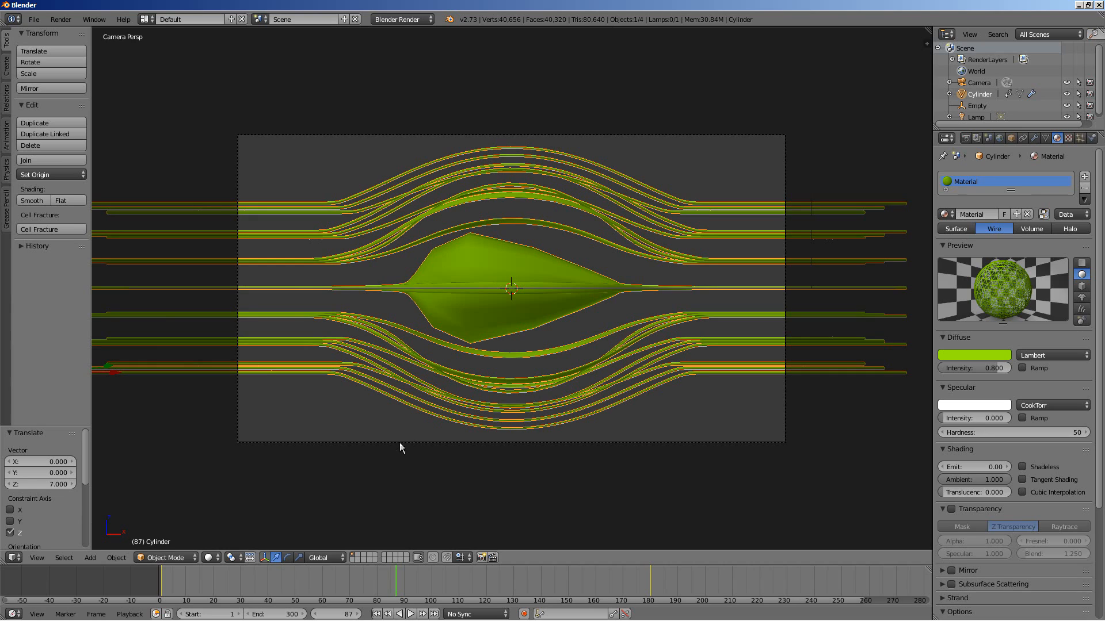
left_click(377, 615)
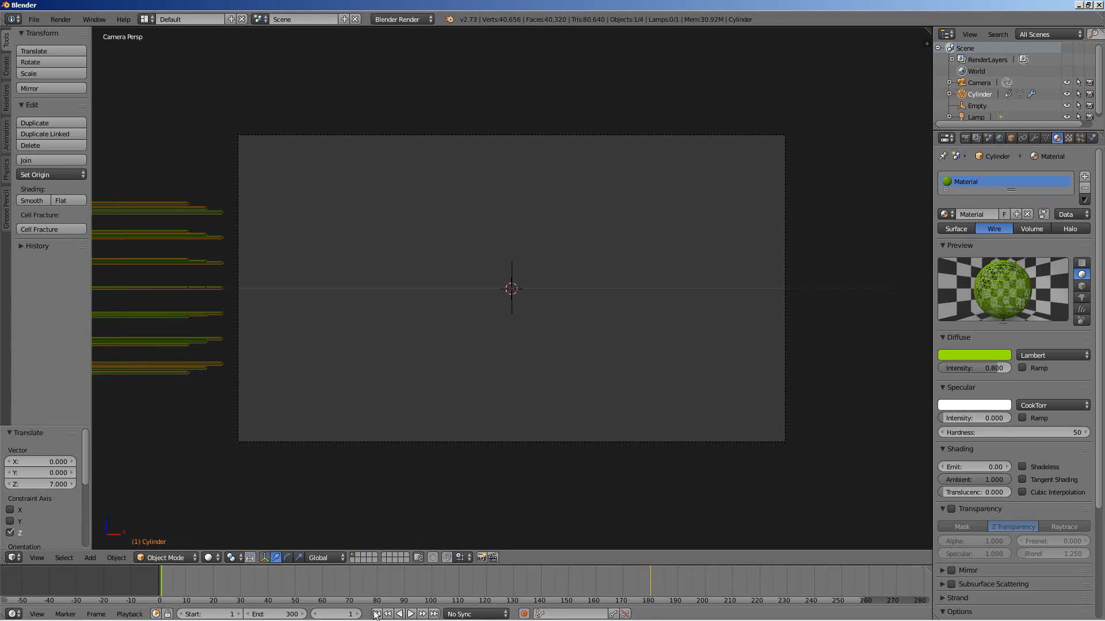
left_click(412, 615)
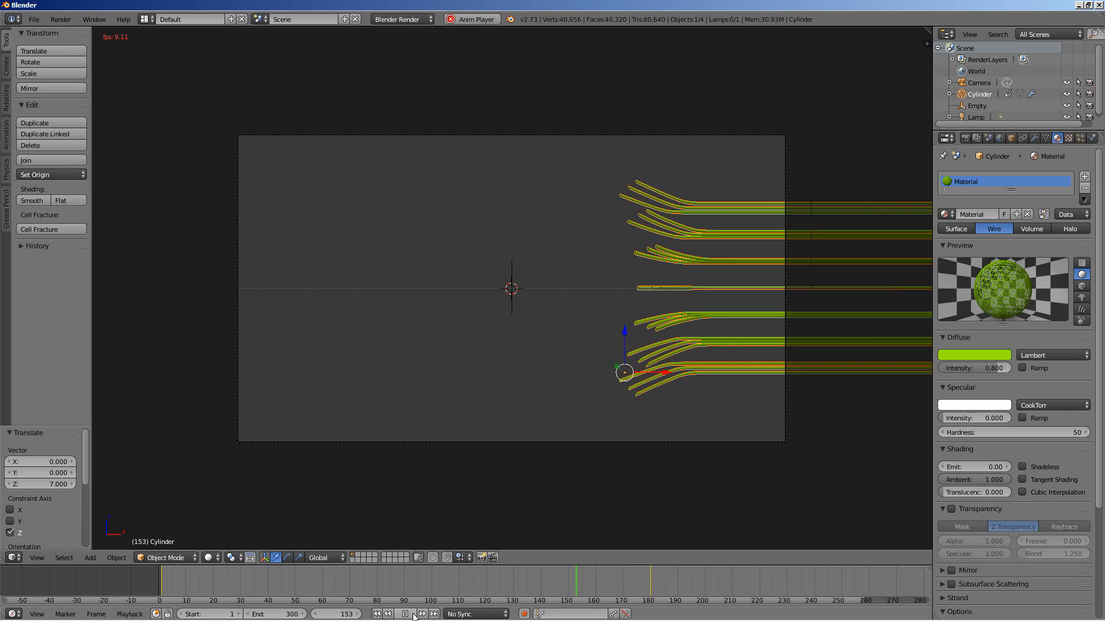
left_click(412, 614)
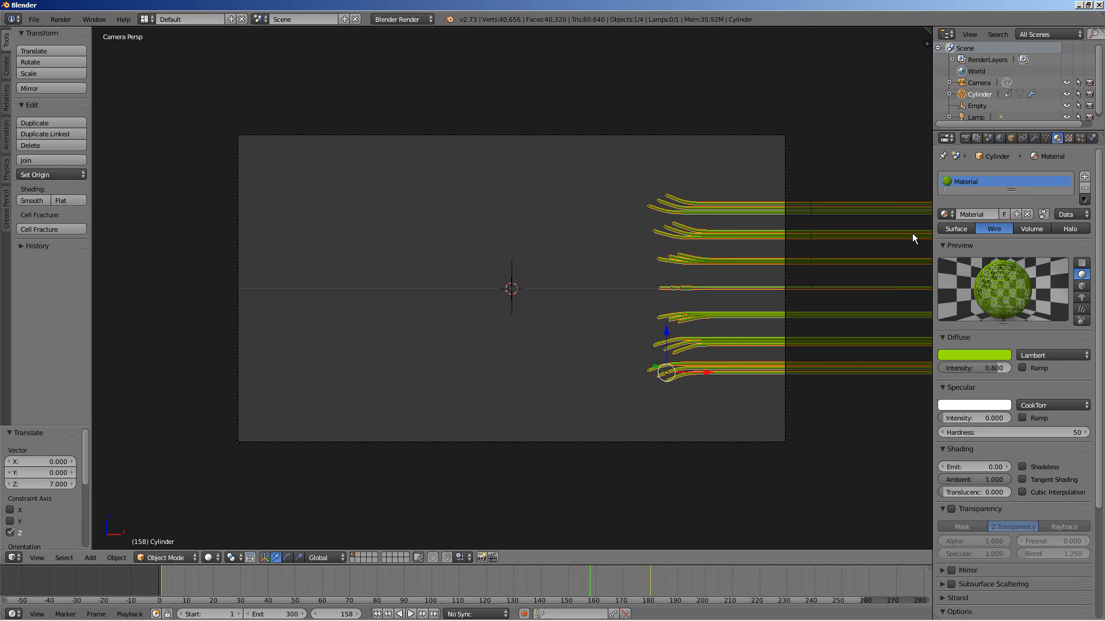
Step: Split the 3D view and turn the upper area into a Node Editor with compositing nodes enabled
left_click_drag(928, 31, 929, 246)
left_click(14, 236)
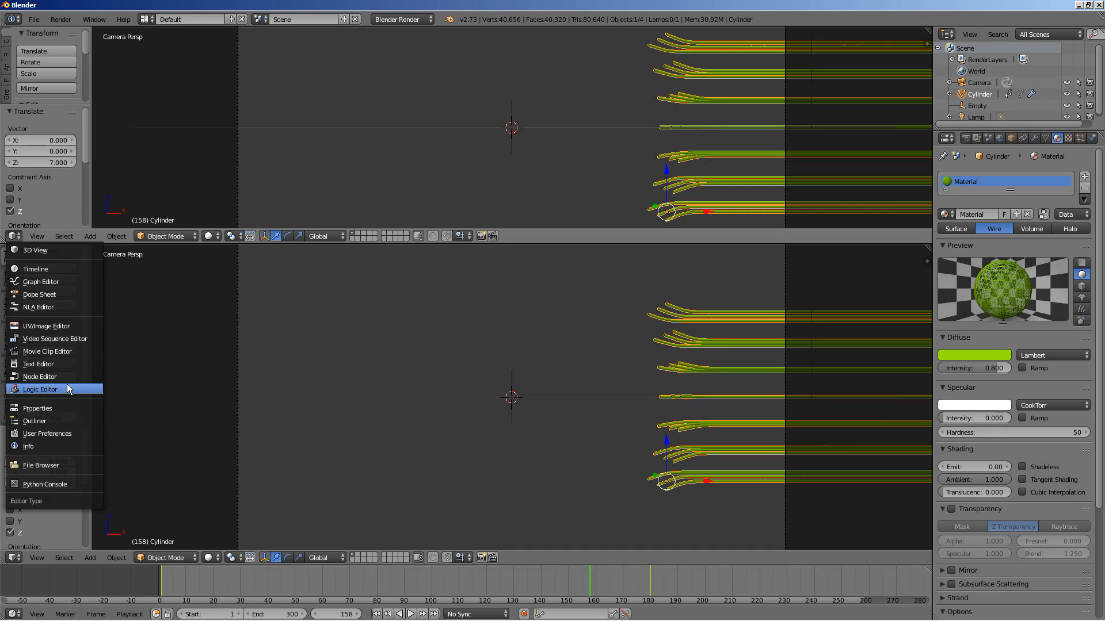
left_click(39, 376)
left_click(145, 237)
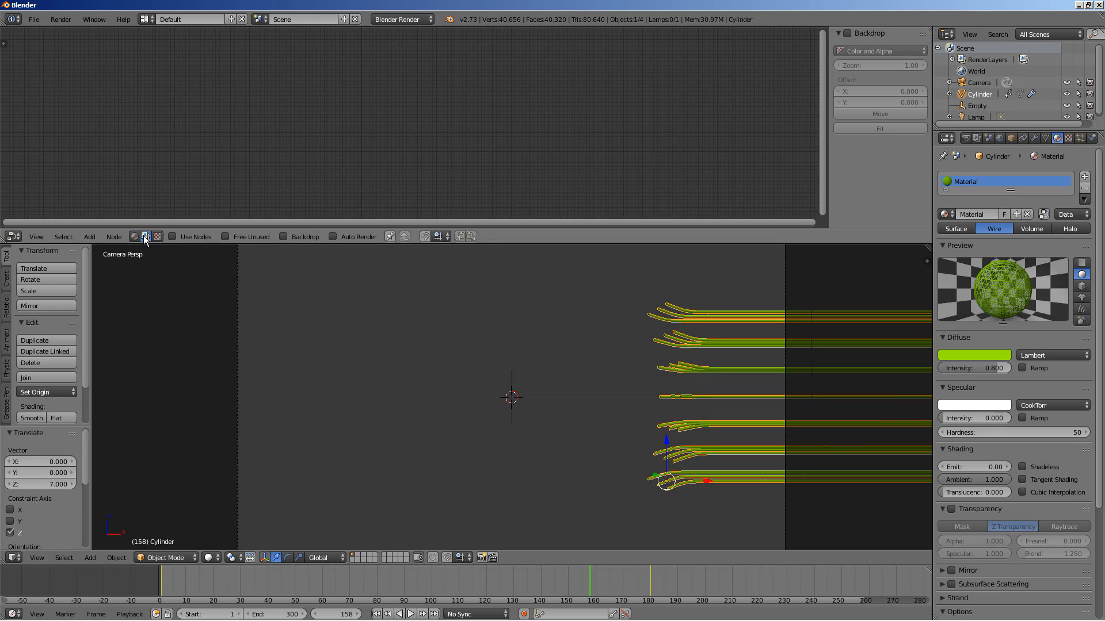
left_click(172, 237)
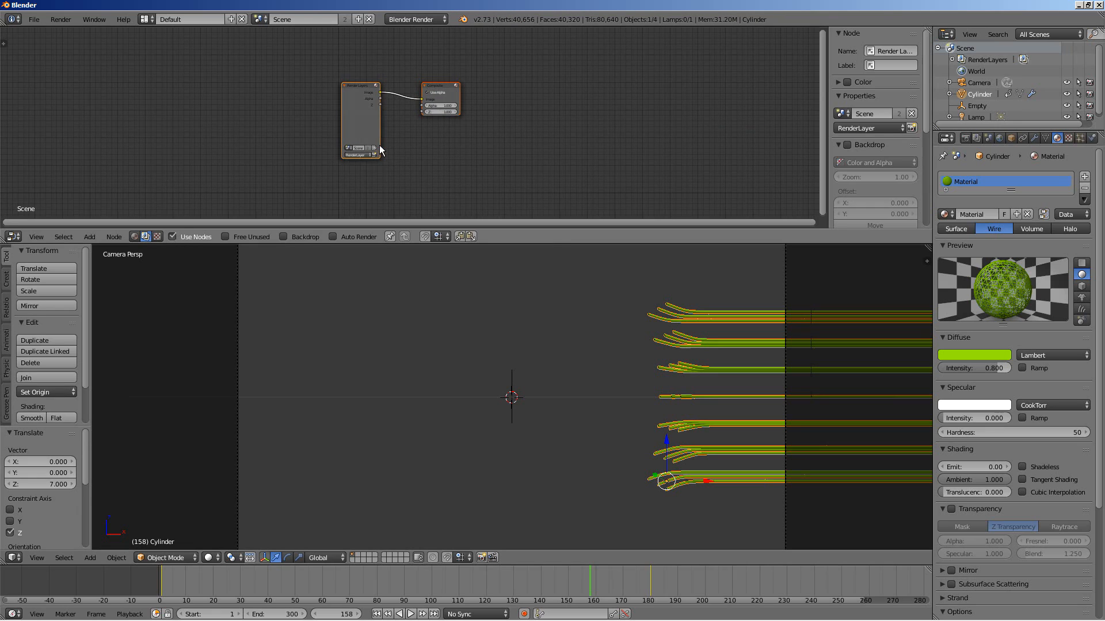
Step: Hide the node properties and spread the Render Layers and Composite nodes far apart
key("n")
scroll(469, 172, "up", 3)
left_click_drag(520, 64, 839, 96)
left_click_drag(364, 56, 114, 54)
Step: Add a Viewer output node and place it just before the Composite node
key("shift+a")
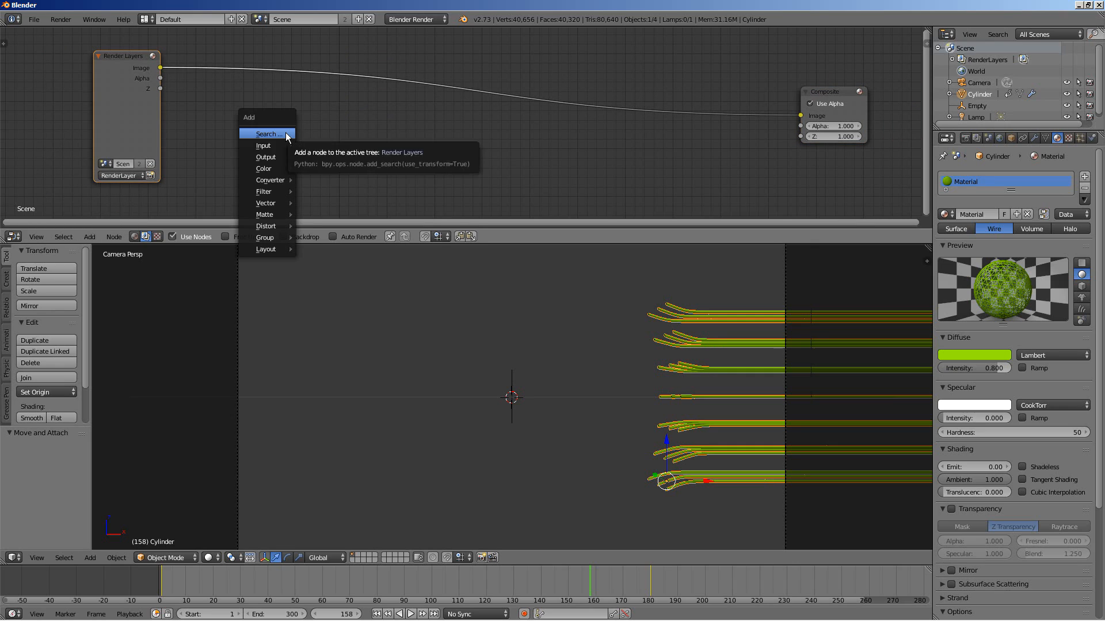
mouse_move(285, 157)
left_click(320, 169)
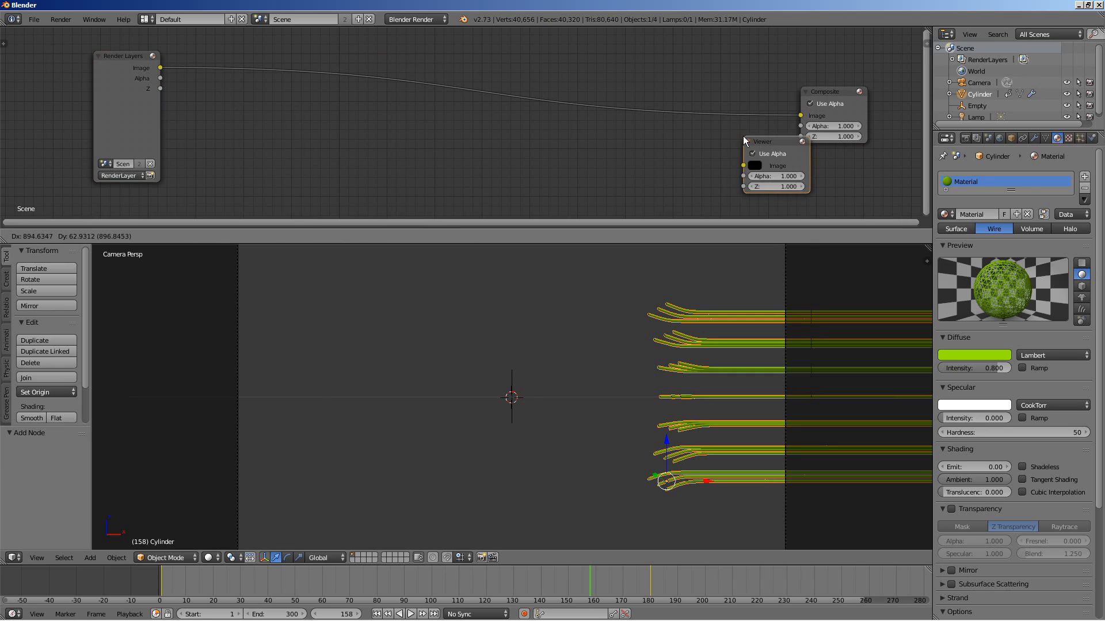
left_click(707, 96)
Step: Add a Glare filter node and insert it into the link between the Render Layers and Composite nodes
key("shift+a")
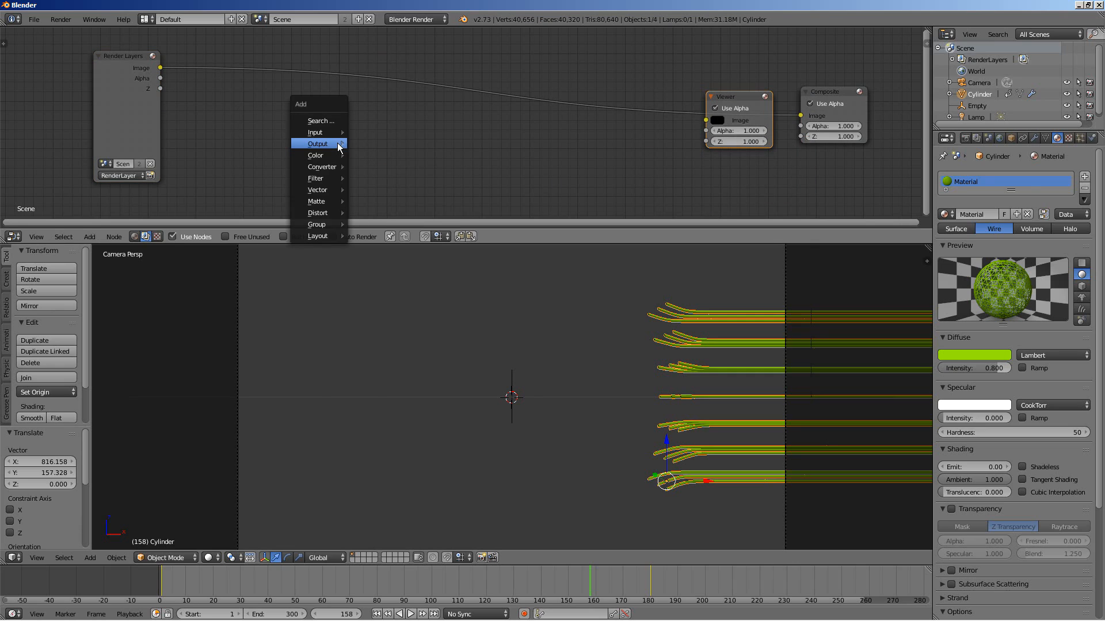
mouse_move(336, 148)
mouse_move(339, 179)
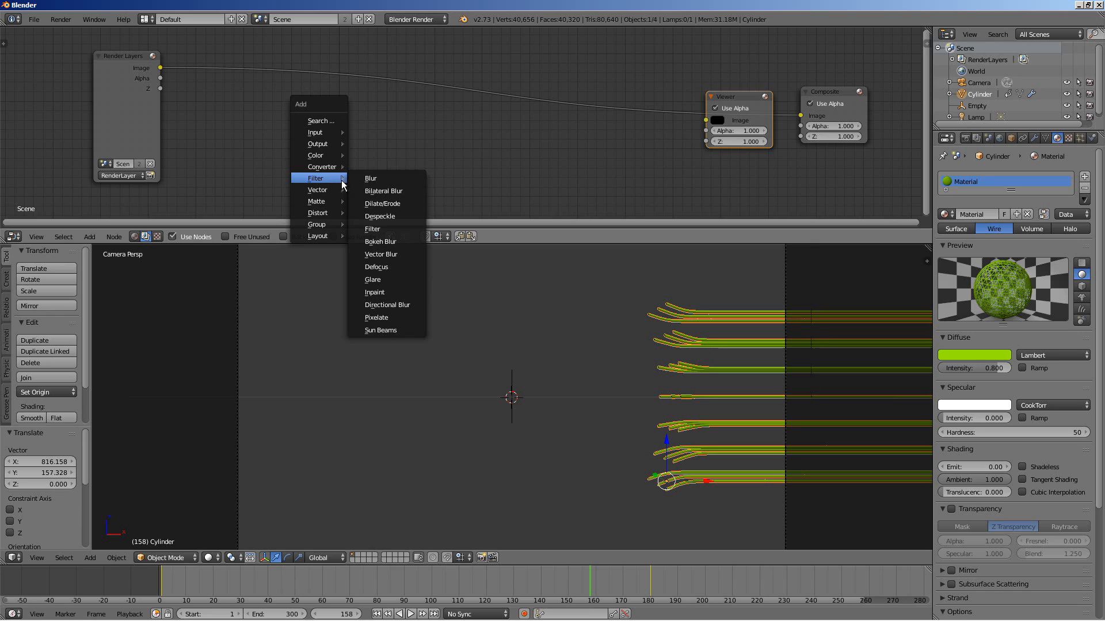
left_click(379, 282)
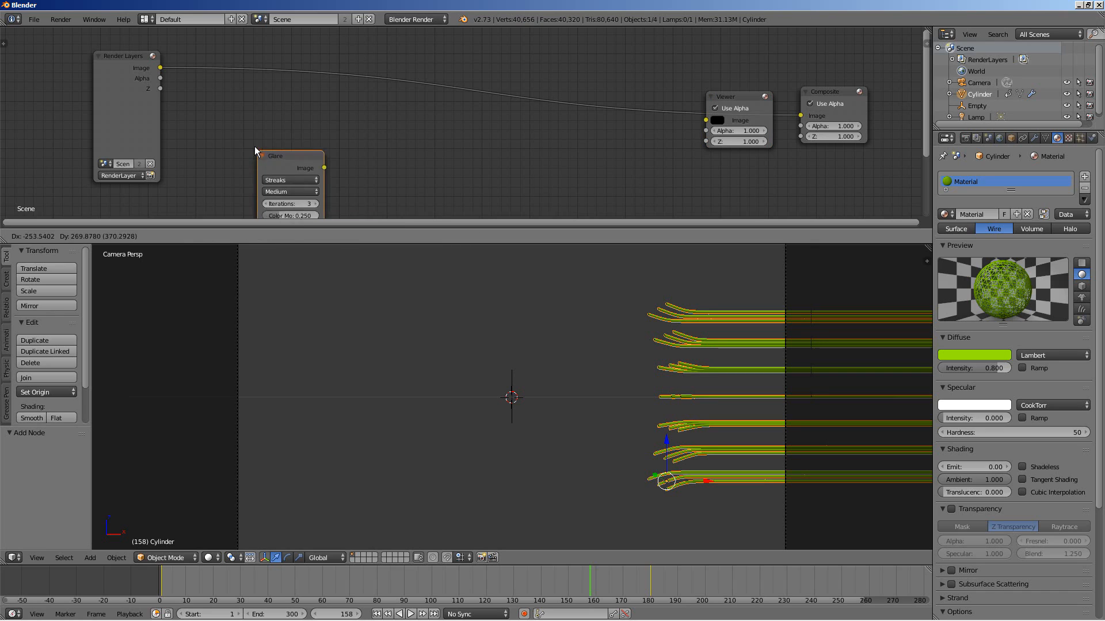
left_click(217, 56)
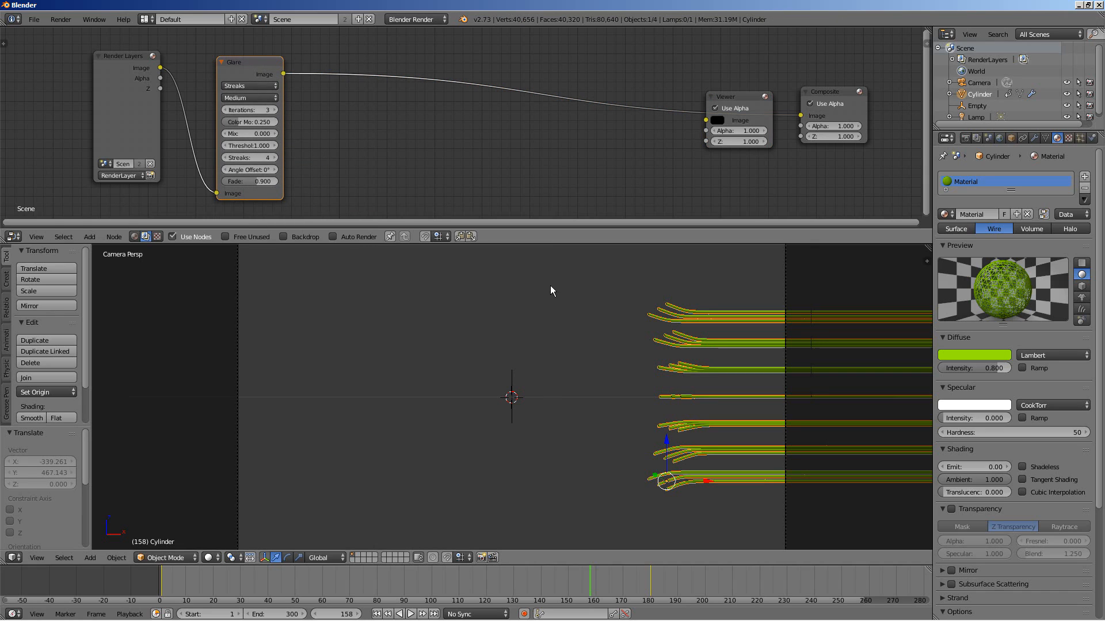
Step: Go to frame 67, where the tubes bulge around the empty, and render a still image
left_click_drag(378, 578, 341, 574)
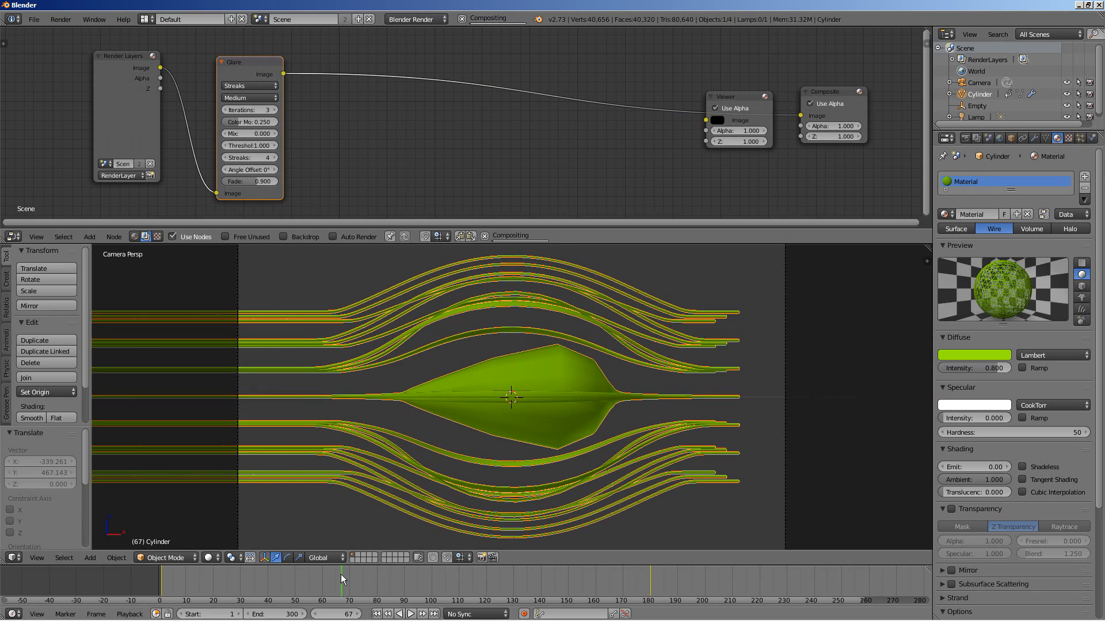
left_click(965, 139)
left_click(969, 192)
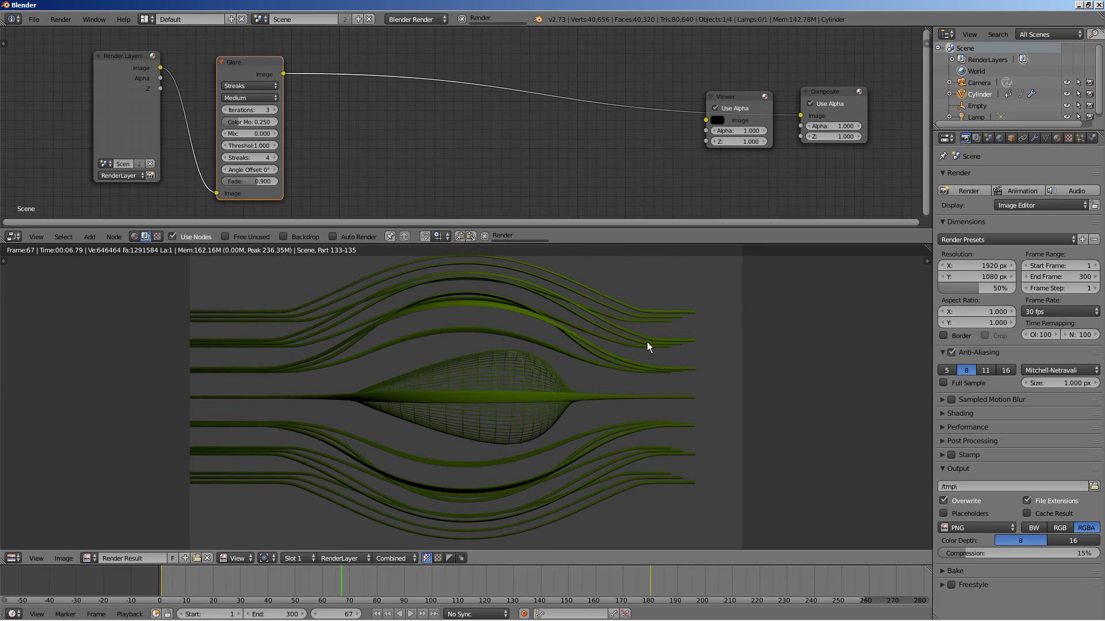
Step: Darken the world's horizon colour to pure black
left_click(998, 139)
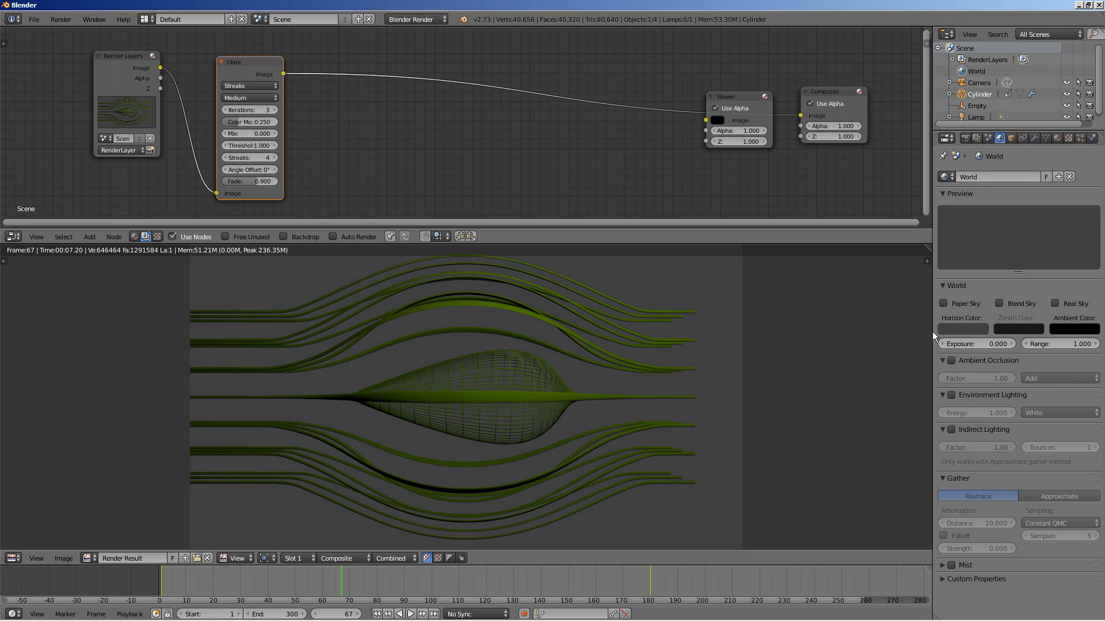
left_click(950, 326)
left_click(1035, 249)
left_click_drag(1035, 248, 1036, 261)
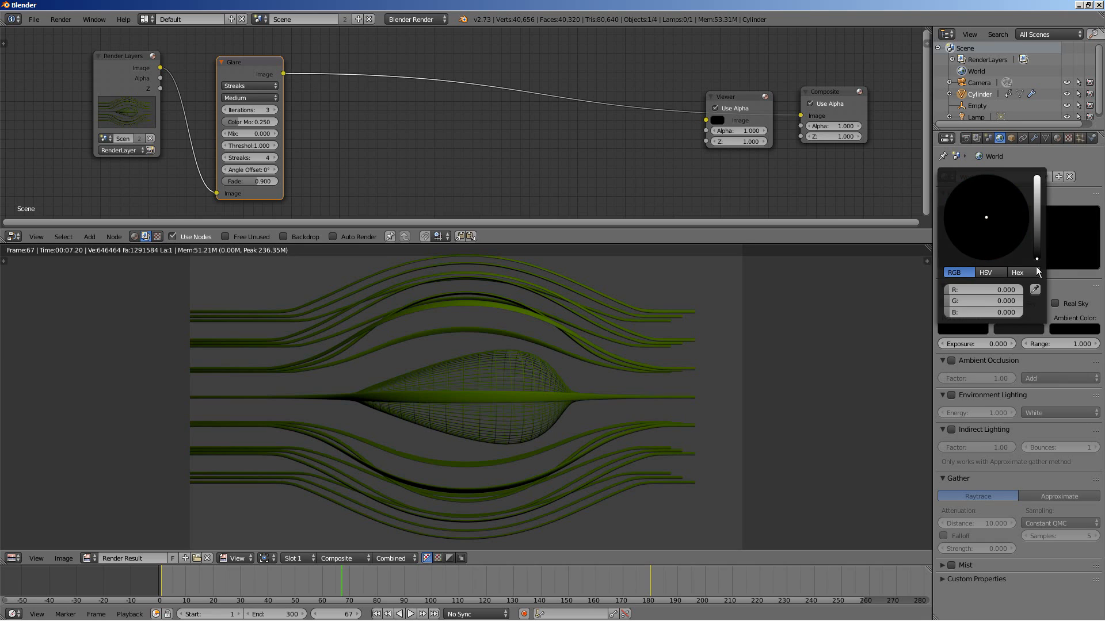
Step: Try an Emit value of 1 on the tube material and settle on 0.8
left_click(965, 138)
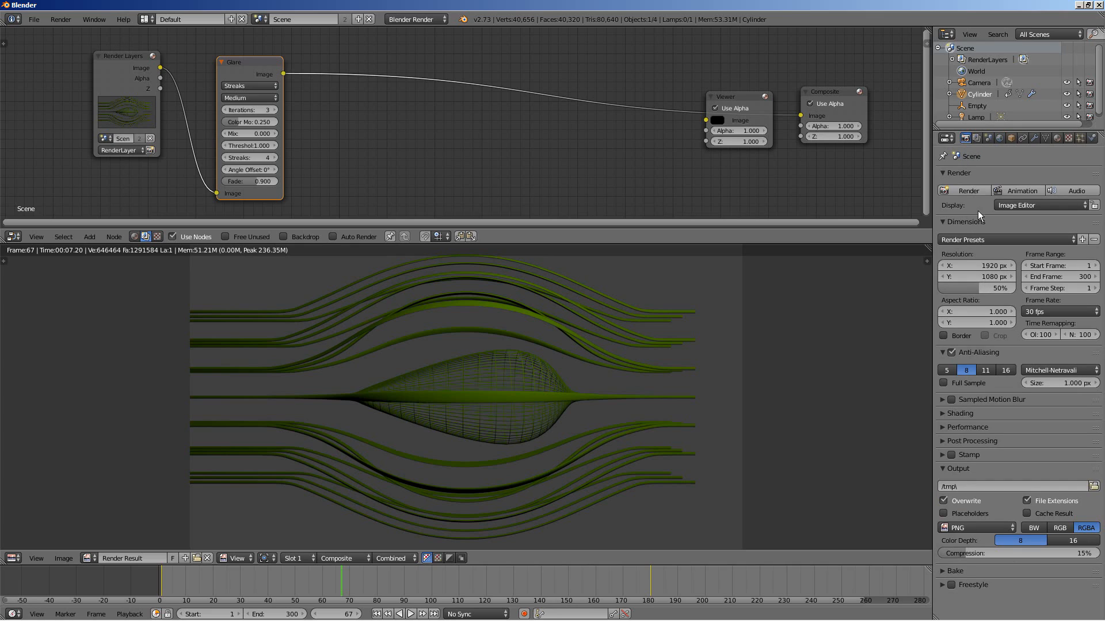
left_click(1057, 138)
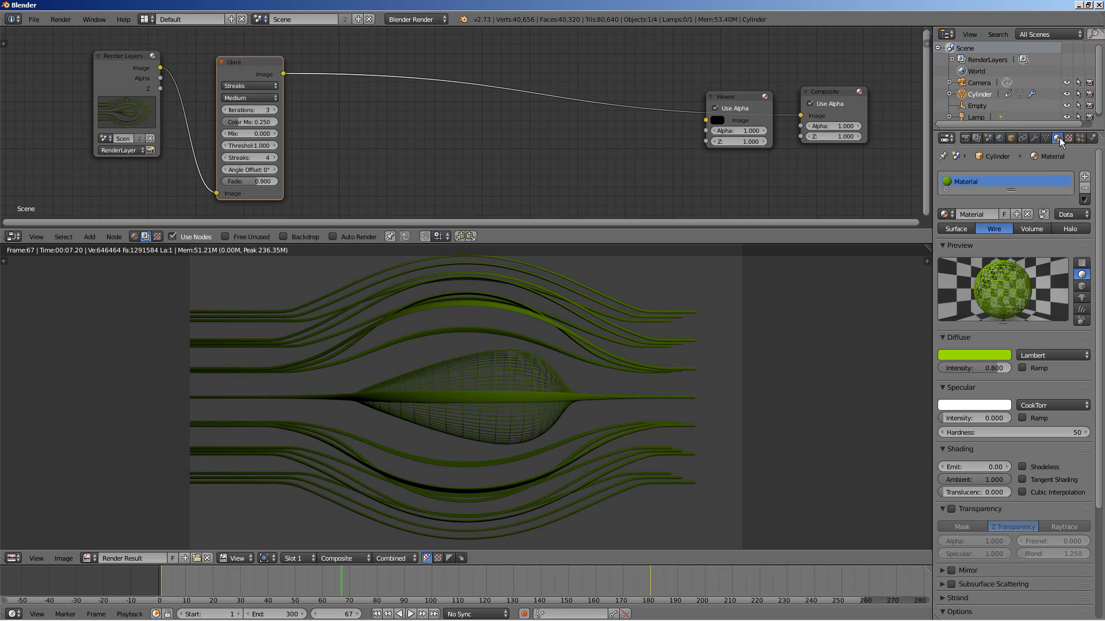
left_click(983, 466)
type("1")
key("Return")
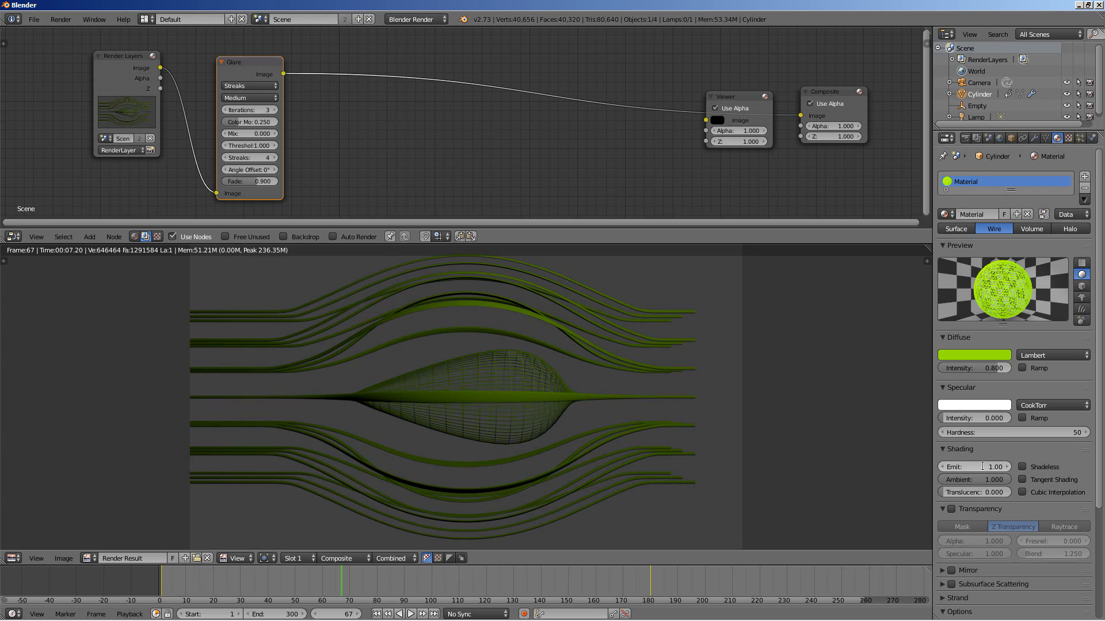
left_click(982, 466)
type("0.8")
key("Return")
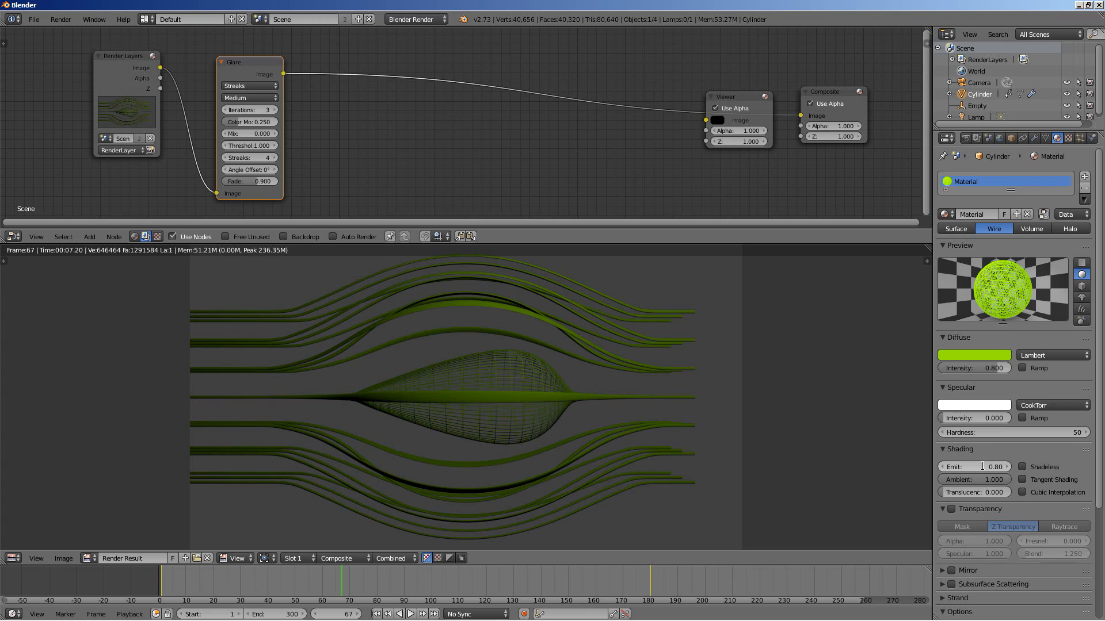
Step: Render frame 67 again with the glowing material and black world
left_click(966, 138)
left_click(969, 190)
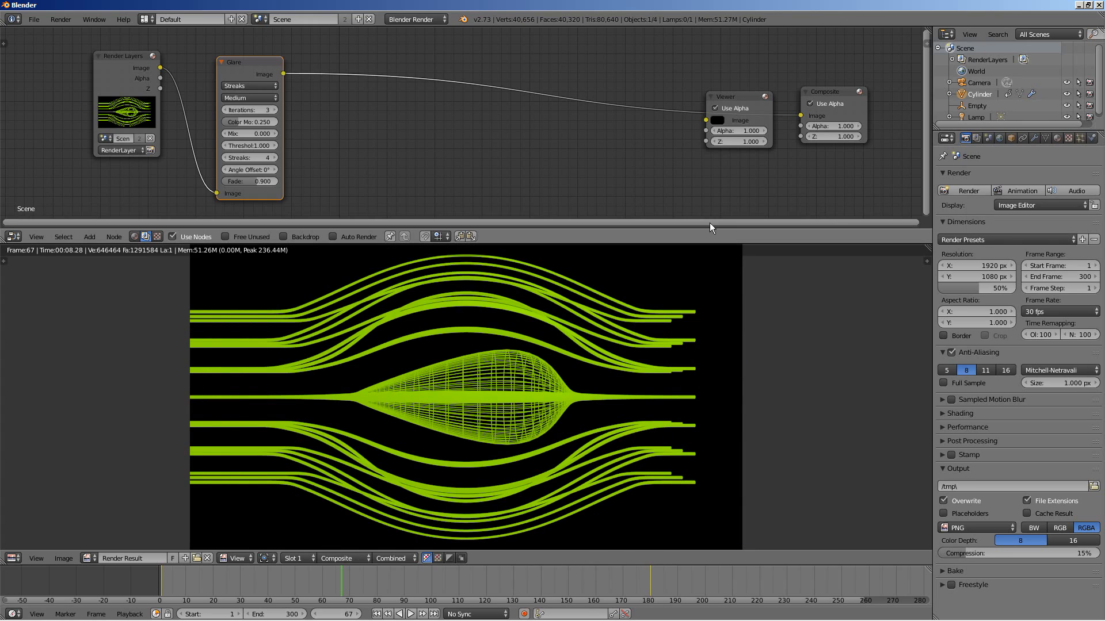
Step: Link the Glare output to the Viewer node and display the result as the backdrop of an enlarged node editor
left_click_drag(282, 72, 699, 120)
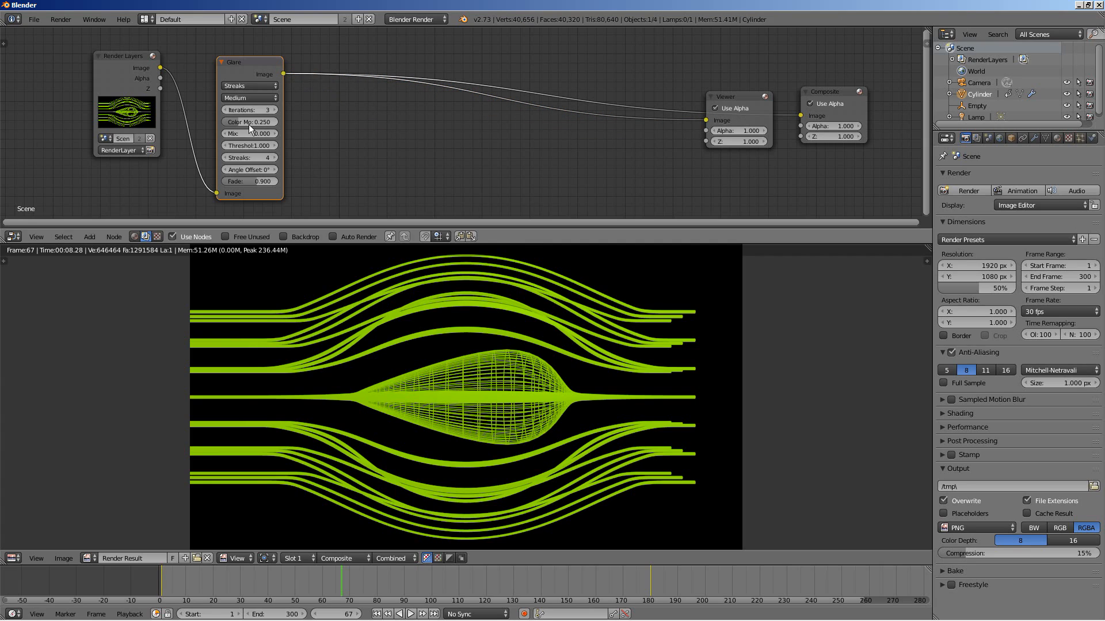
left_click(283, 237)
left_click_drag(328, 244, 325, 380)
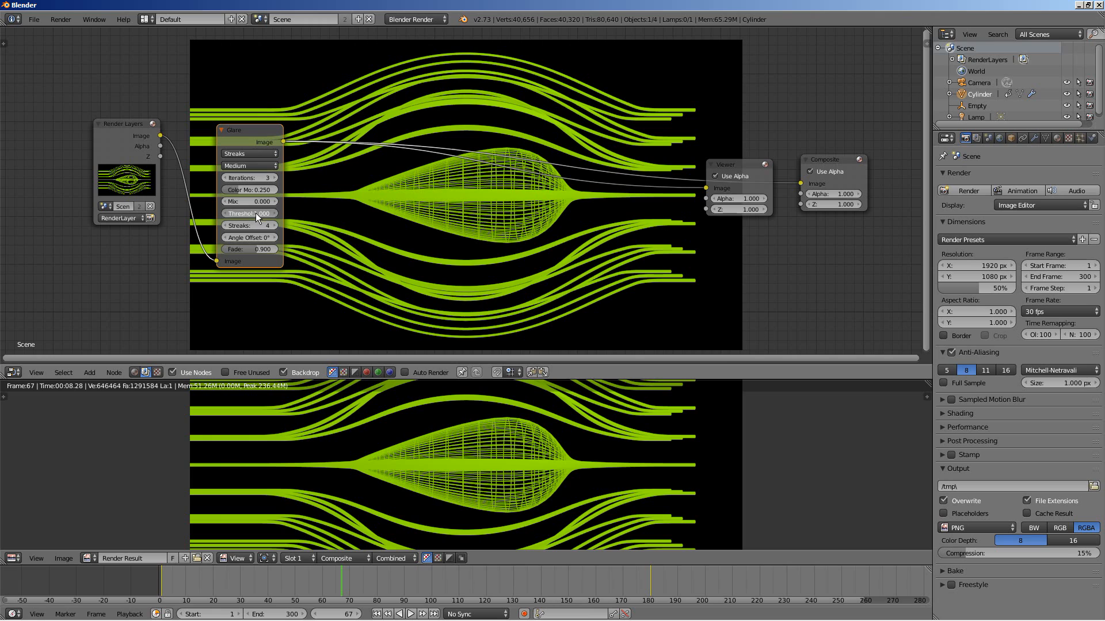
Step: Set the Glare node's threshold to 0.2 and its number of streaks to 2
left_click_drag(255, 213, 250, 213)
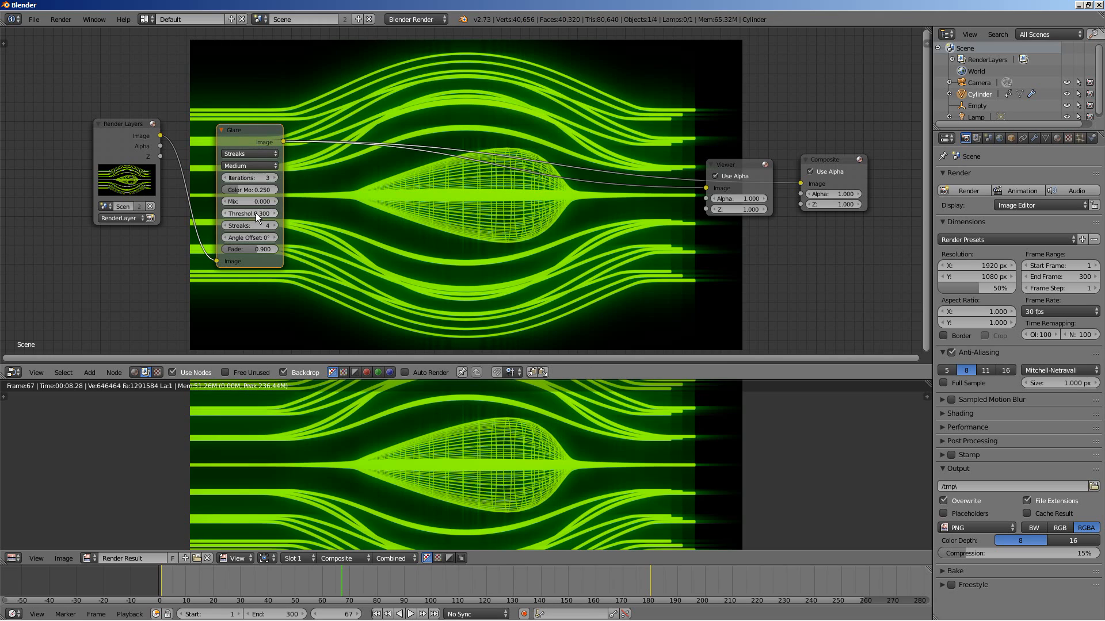
left_click(226, 213)
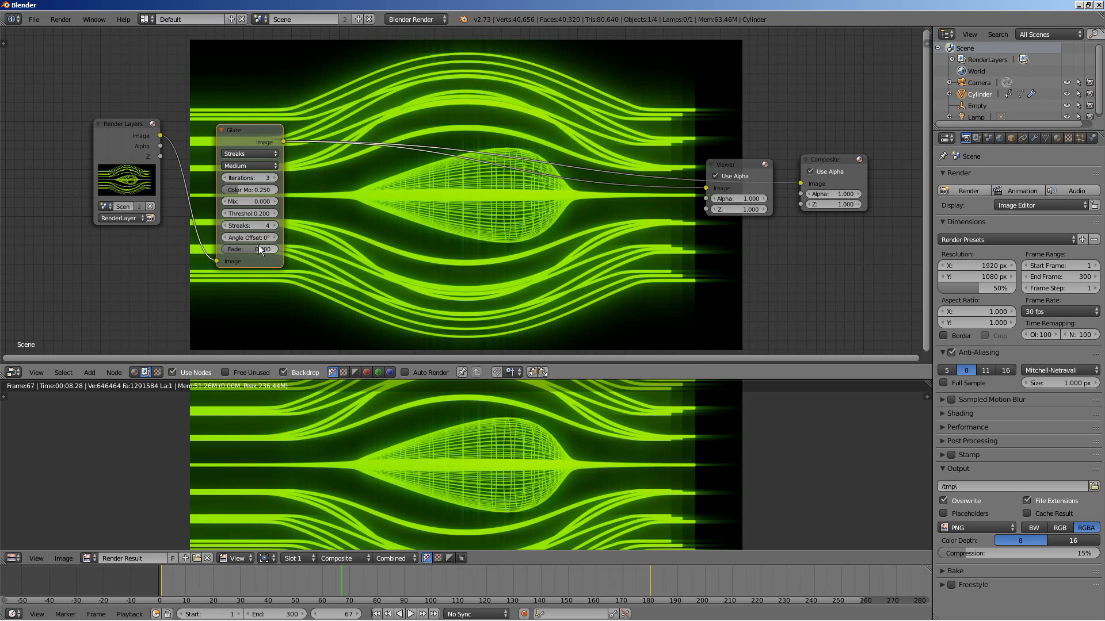
key("Return")
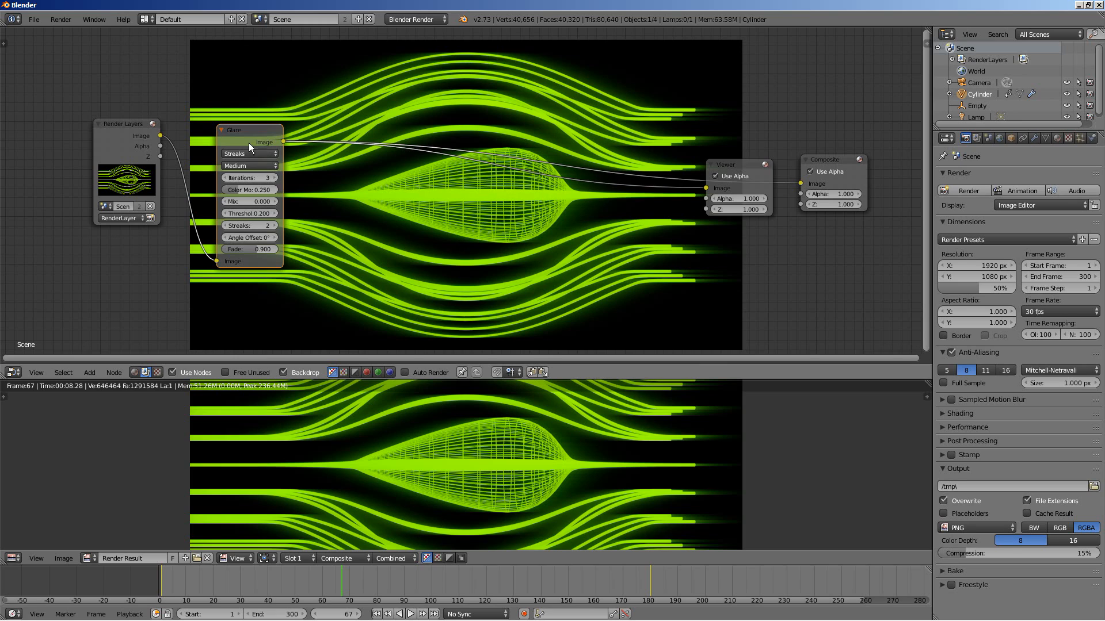
Step: Duplicate the Glare node, insert the copy between Render Layers and the original, and change its type to Fog Glow
left_click_drag(240, 130, 225, 115)
left_click_drag(320, 121, 346, 116)
key("shift+d")
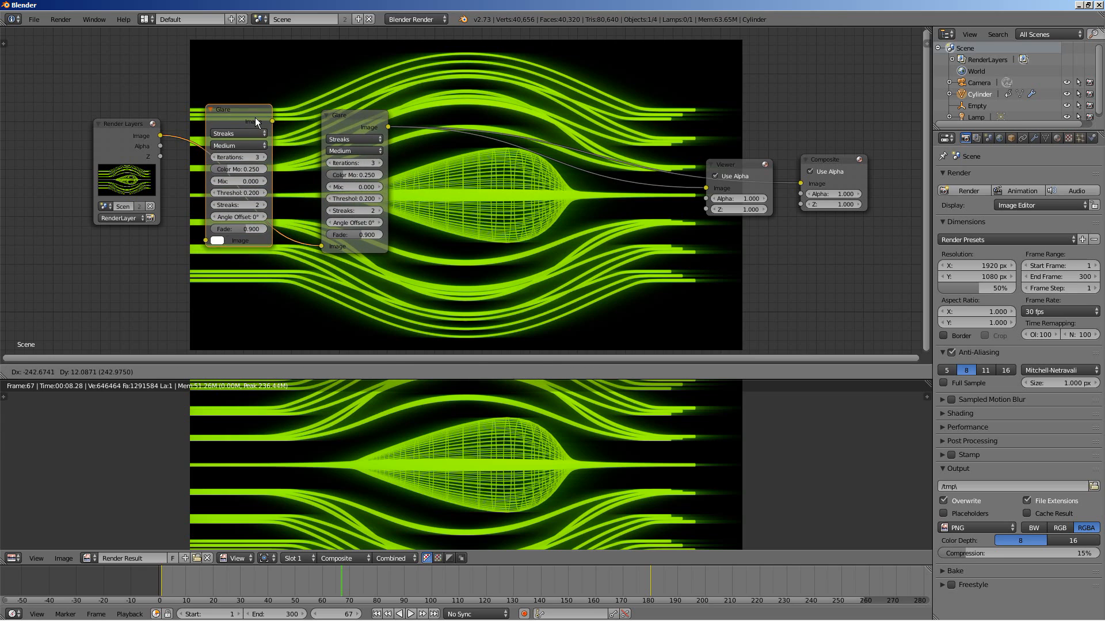
left_click(254, 117)
left_click(240, 134)
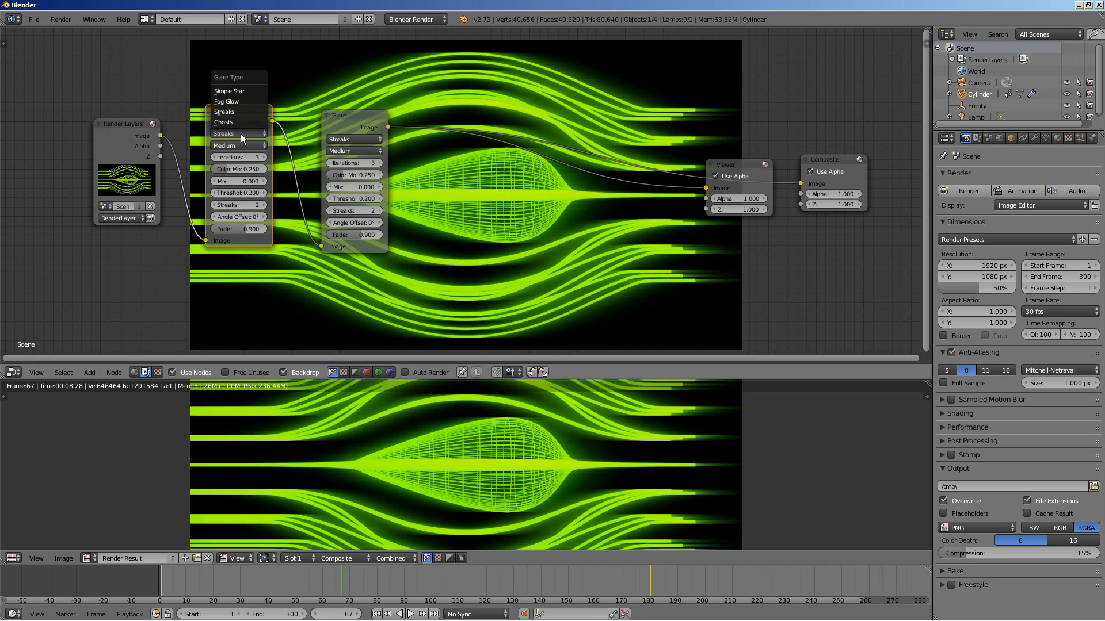
left_click(240, 102)
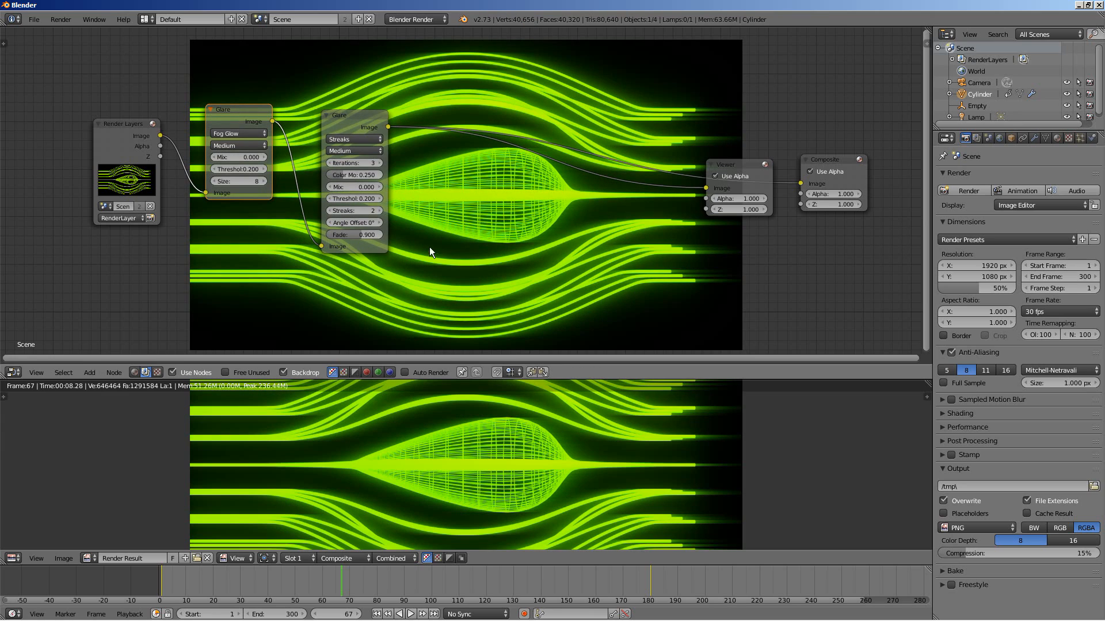
Step: Space the two Glare nodes apart and set the Fog Glow threshold to 0.1
left_click_drag(233, 109, 237, 137)
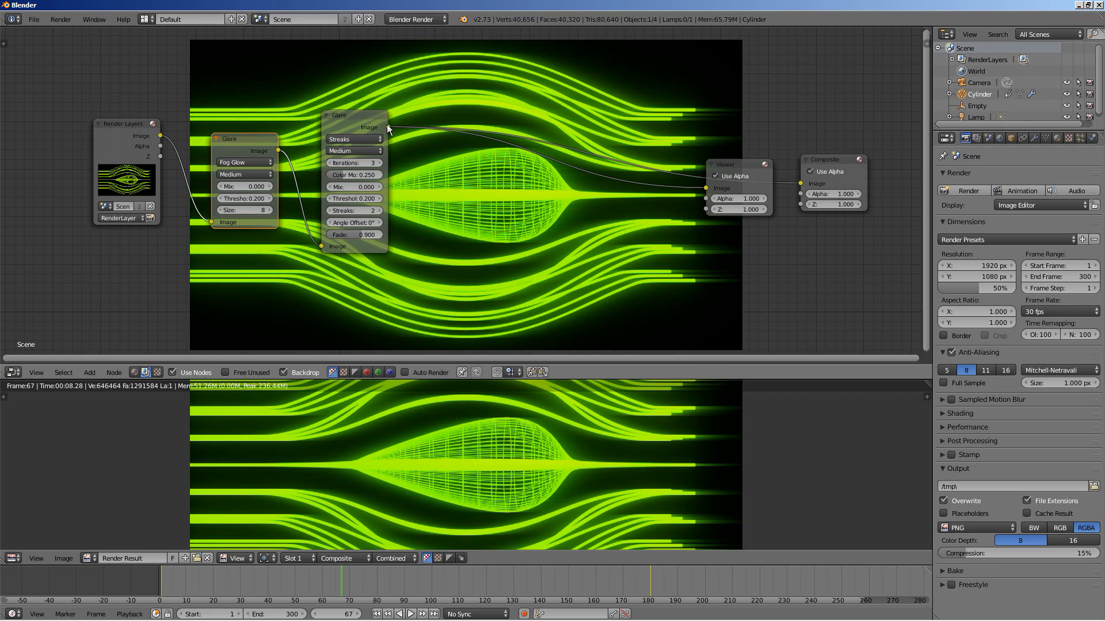
left_click_drag(367, 116, 392, 117)
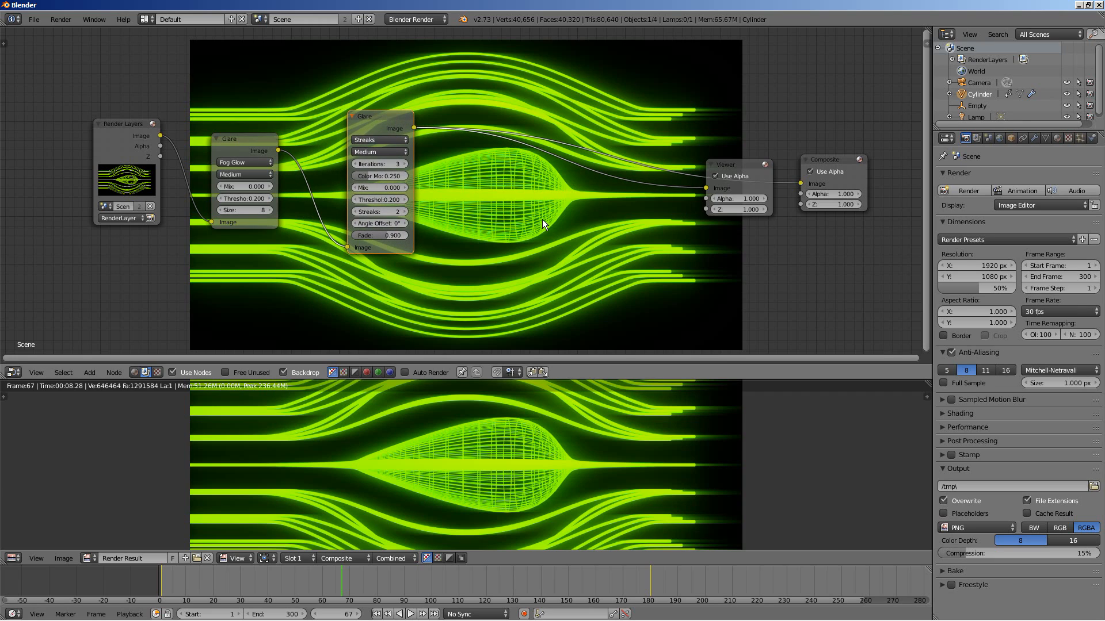
left_click(222, 198)
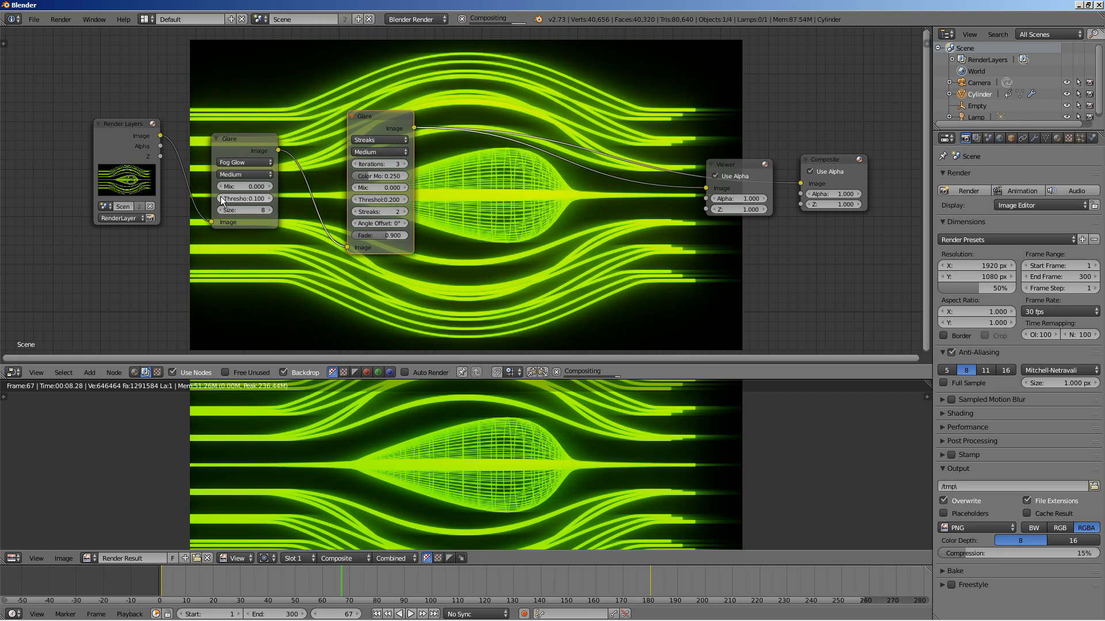
left_click_drag(385, 117, 382, 111)
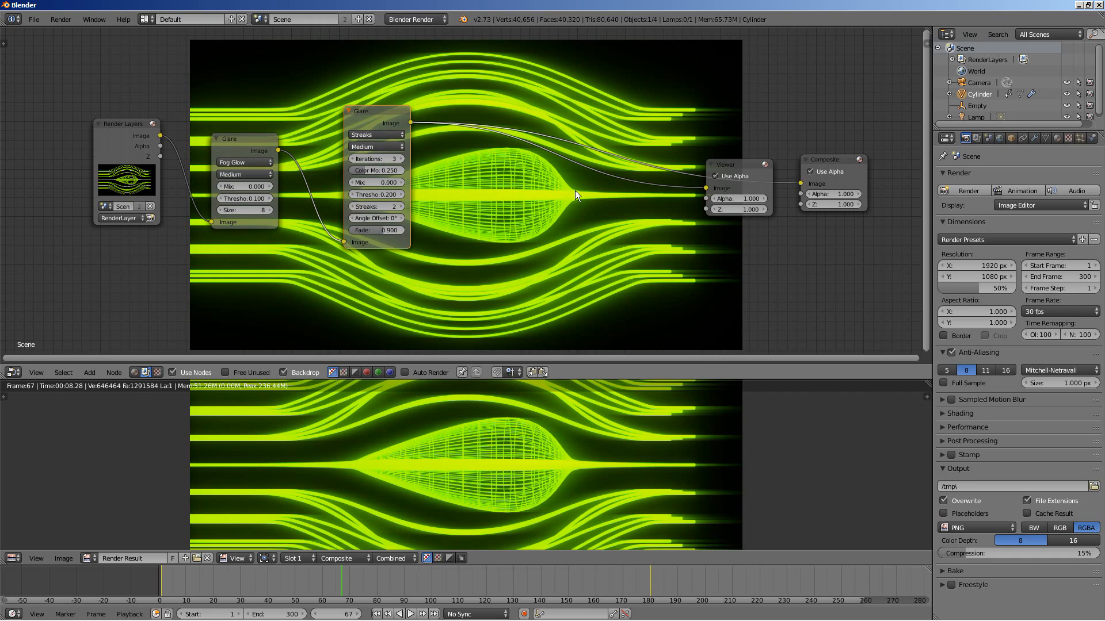
Step: Add a Lens Distortion node after the Streaks glare and link its output to the Composite node
key("shift+a")
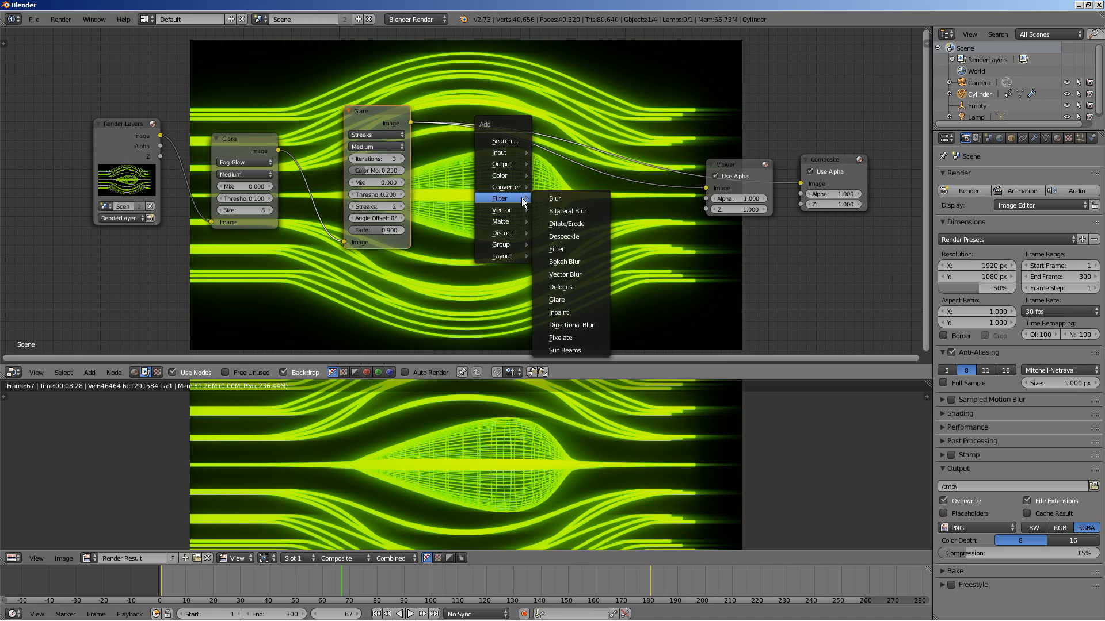
mouse_move(514, 232)
left_click(570, 246)
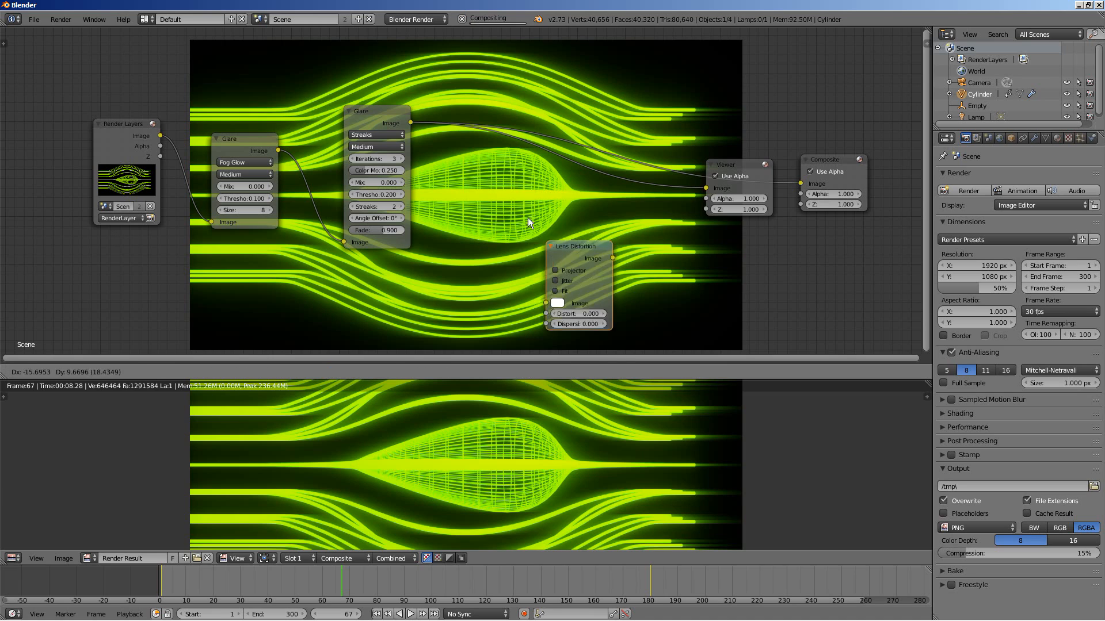
left_click(529, 152)
left_click_drag(560, 157, 801, 184)
Step: Set the Lens Distortion dispersion to 0.1 and enable its Projector option
left_click(519, 213)
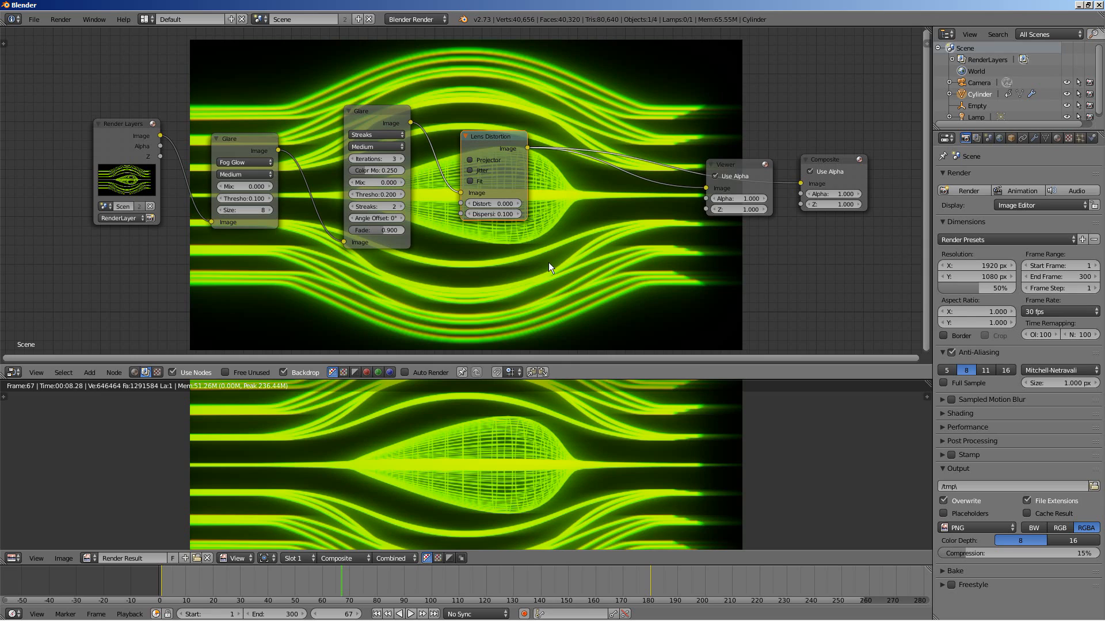
left_click(469, 160)
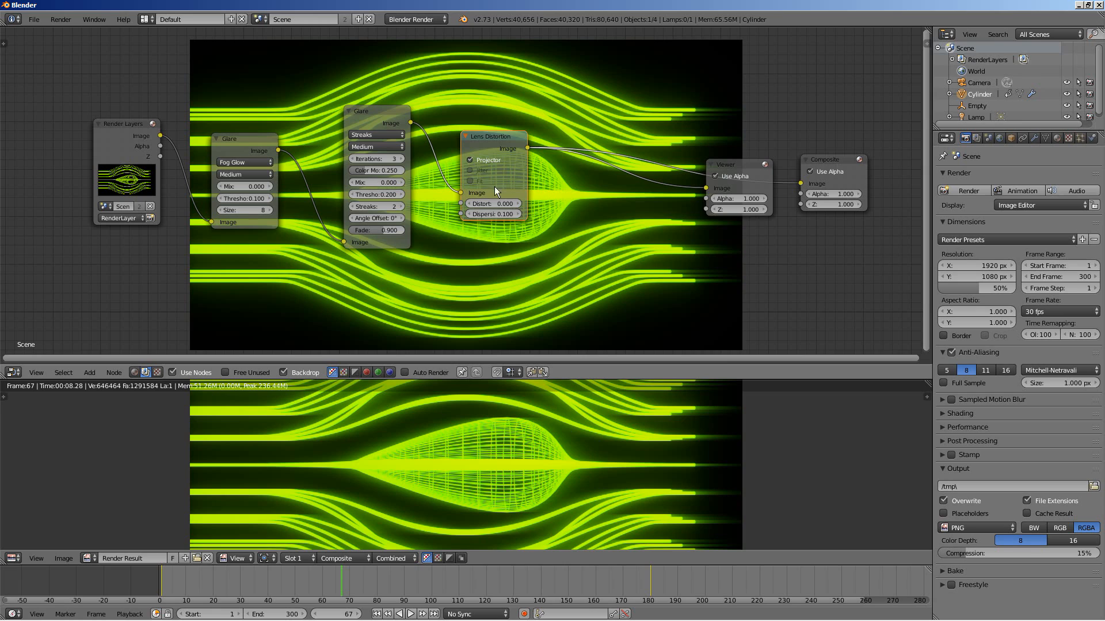
scroll(567, 248, "down", 1)
scroll(567, 248, "up", 1)
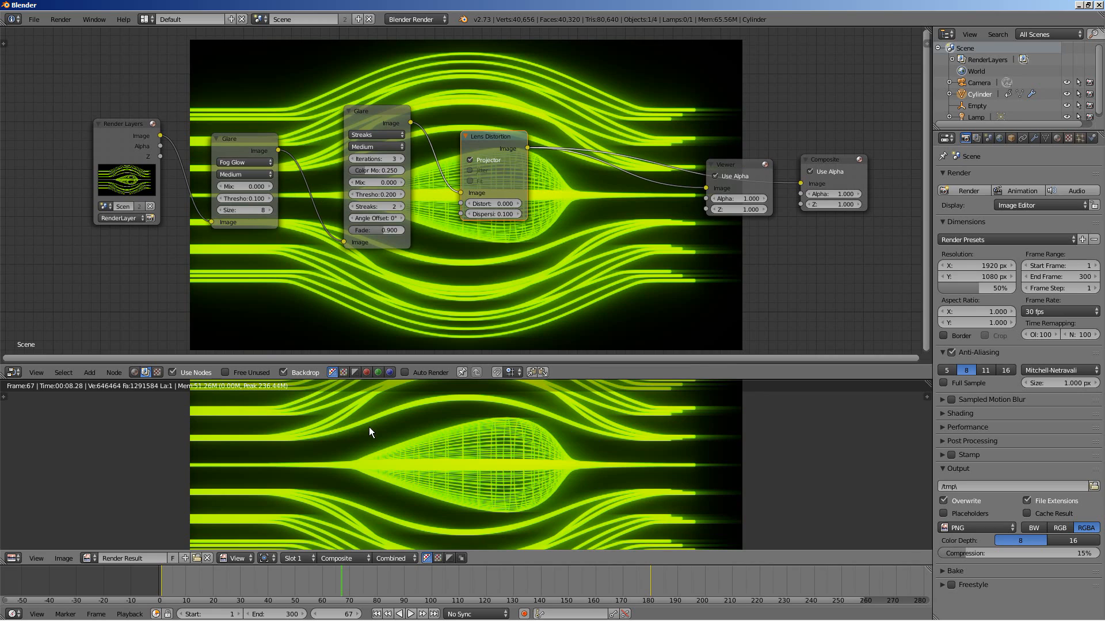
Step: Show an enlarged 3D view in place of the render image and enable the diffuse ramp on the tube material
key("shift+F5")
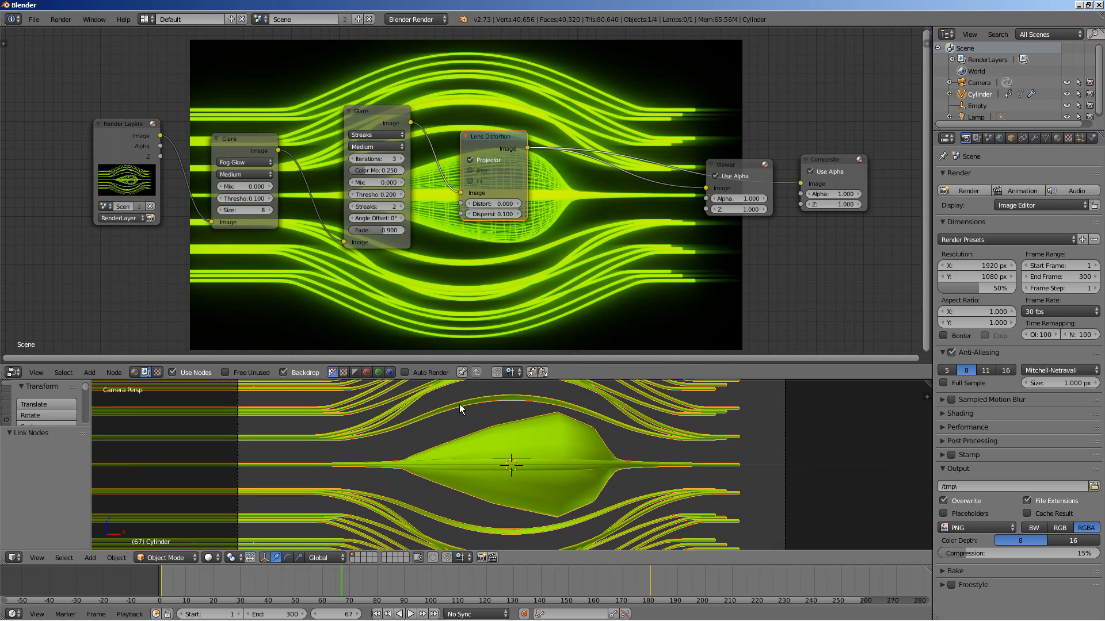
left_click_drag(456, 381, 518, 209)
left_click(1057, 140)
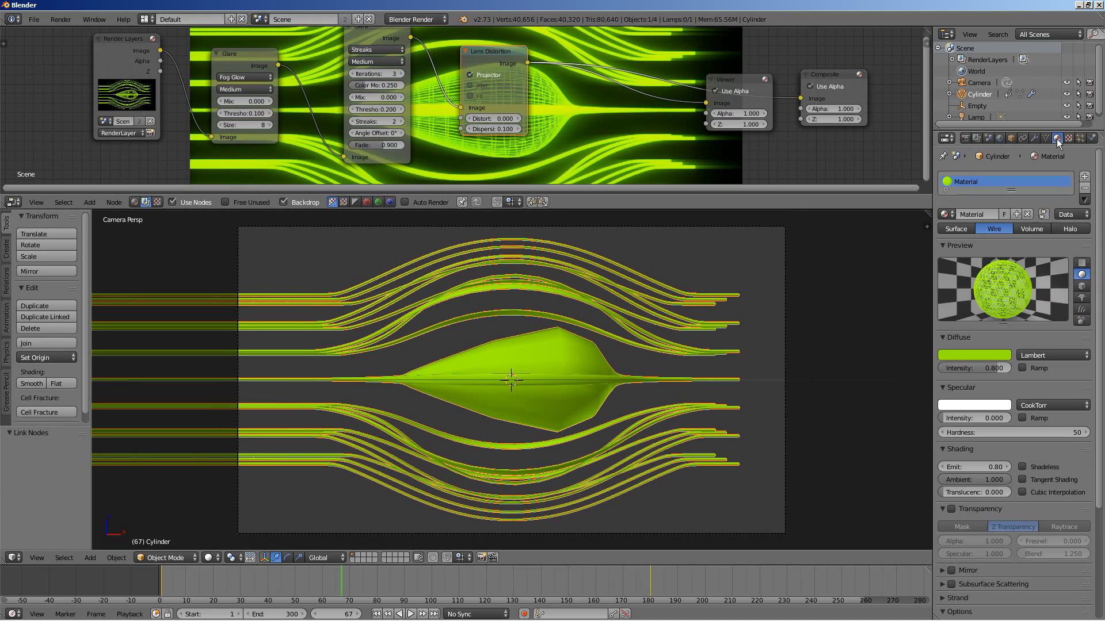
left_click(1022, 368)
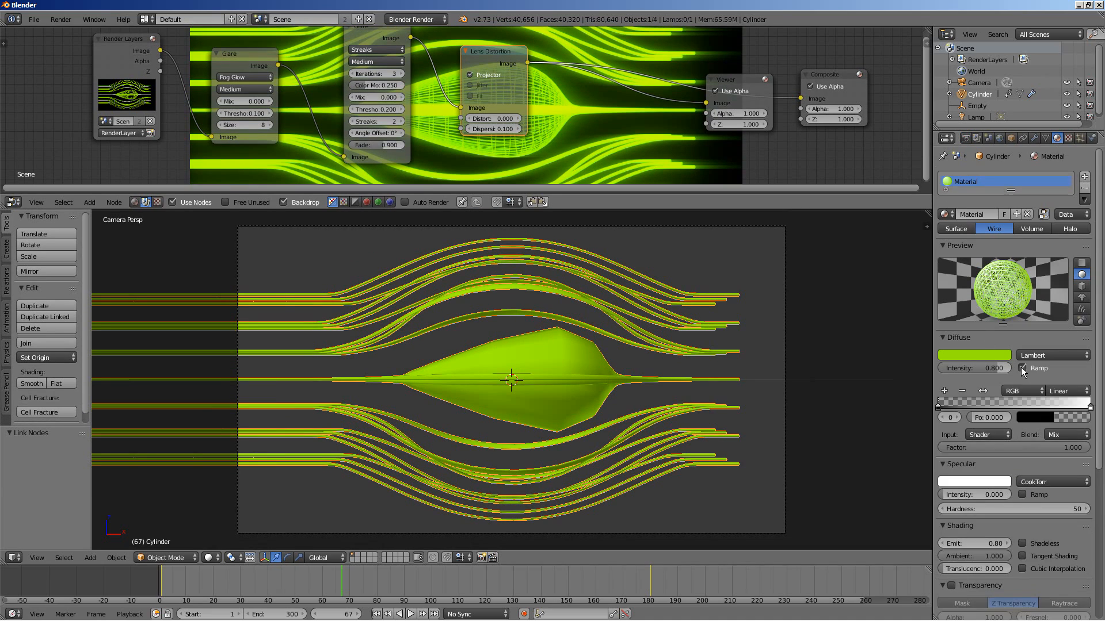
Step: Colour the diffuse ramp's end stop orange with R 1, G 0.3, B 0, and render frame 67
left_click(1090, 408)
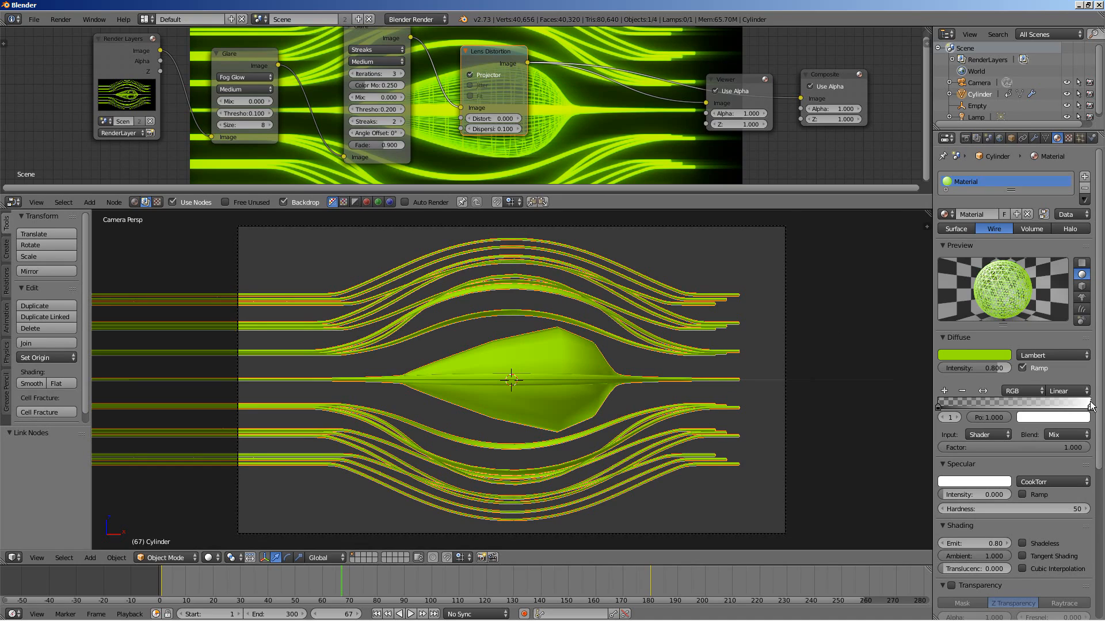
left_click(1030, 416)
left_click(1028, 300)
left_click_drag(1027, 309, 988, 356)
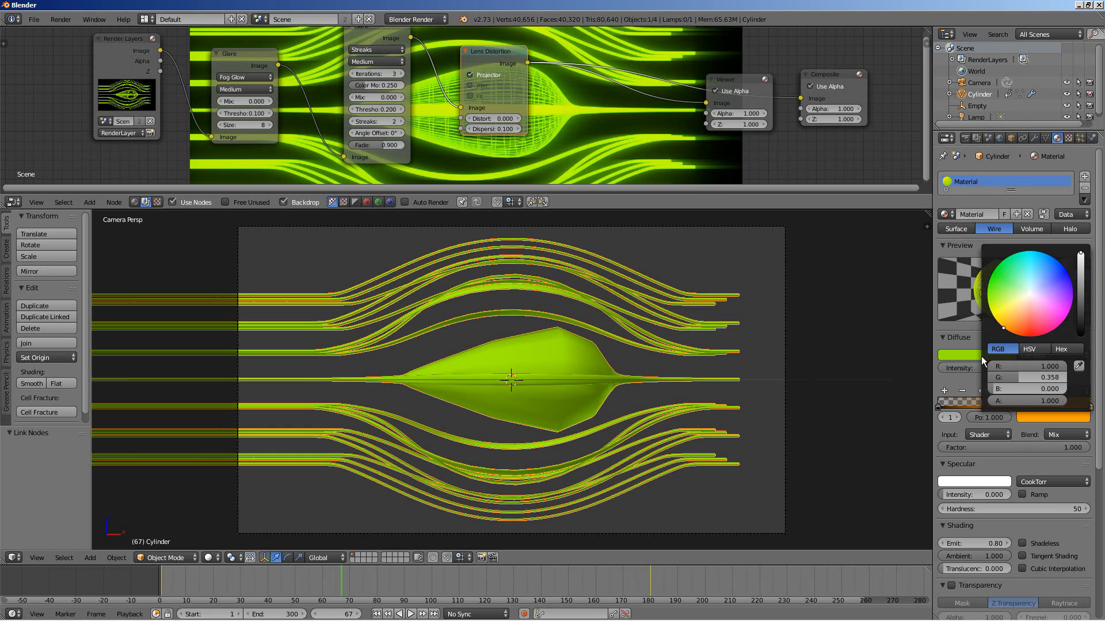
left_click(1036, 378)
type("0.3")
key("Return")
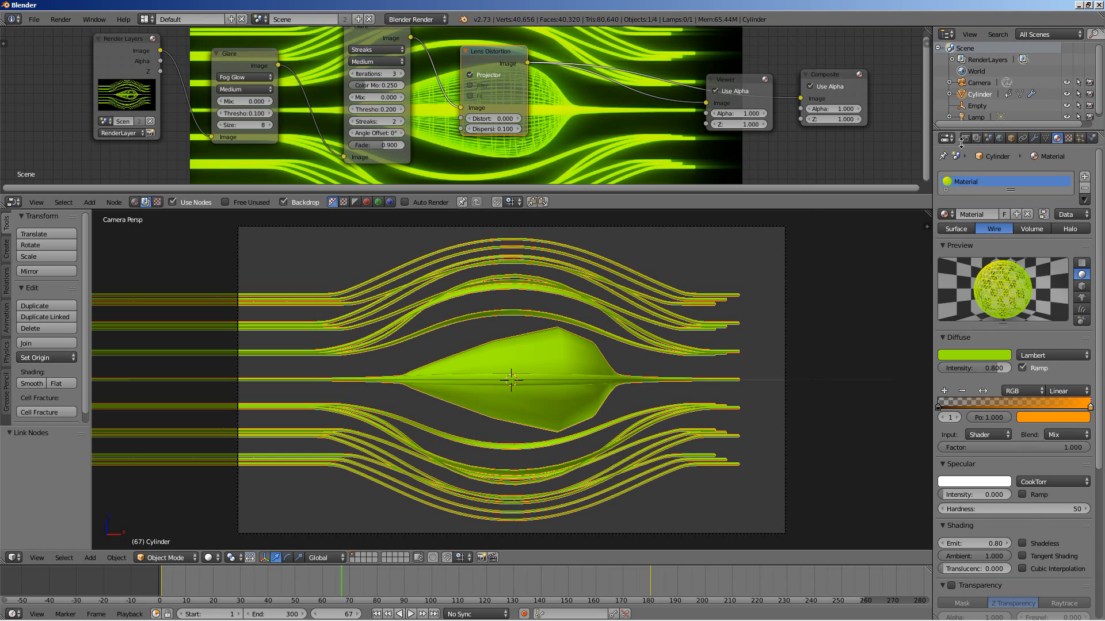
left_click(964, 139)
left_click(968, 191)
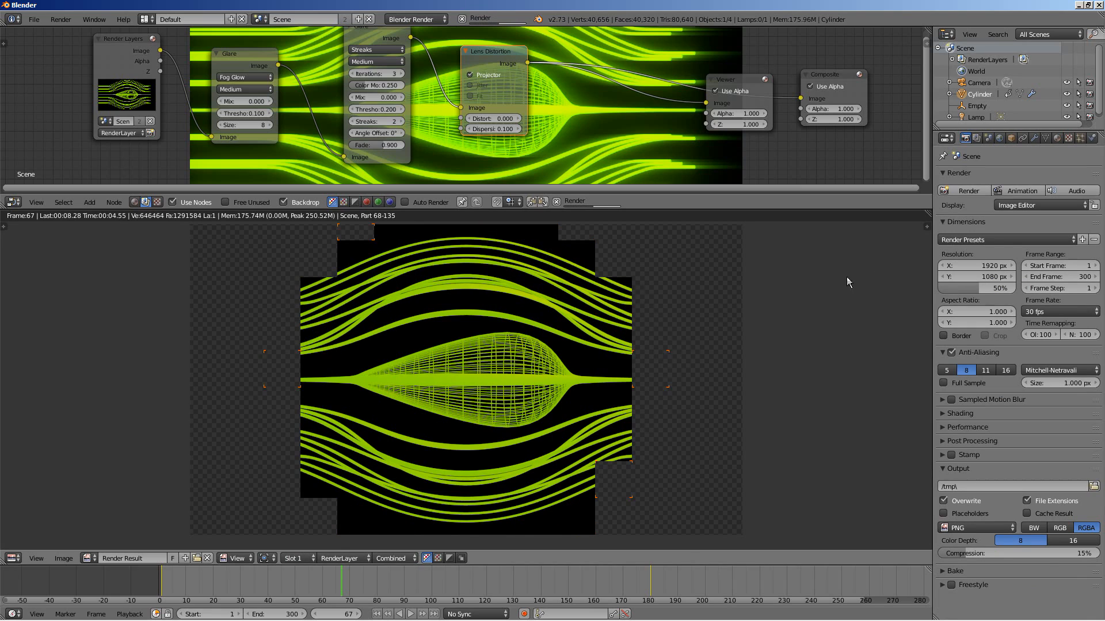
Step: Make the diffuse ramp's first colour stop fully opaque with an alpha of 1
left_click(1057, 138)
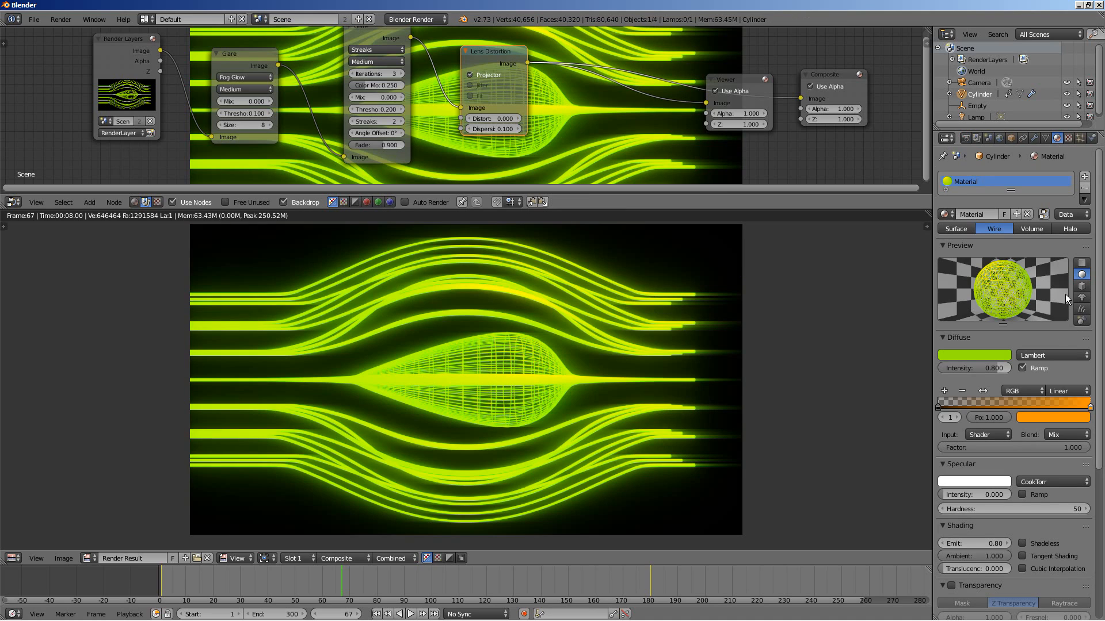
left_click(938, 407)
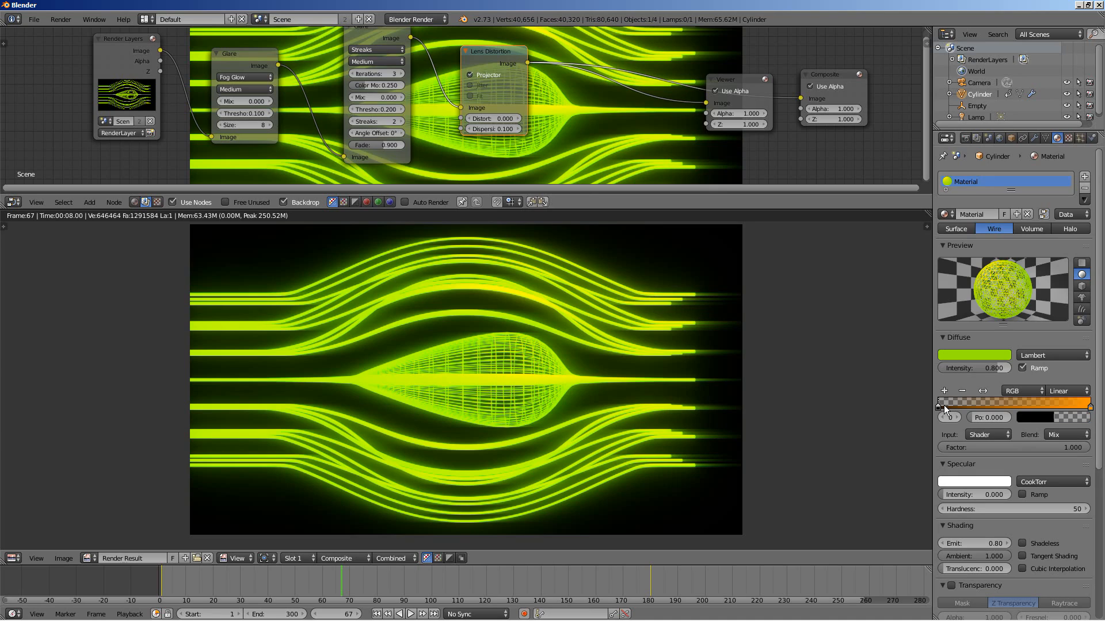
left_click(1025, 420)
left_click(1020, 416)
left_click_drag(1004, 397, 1088, 398)
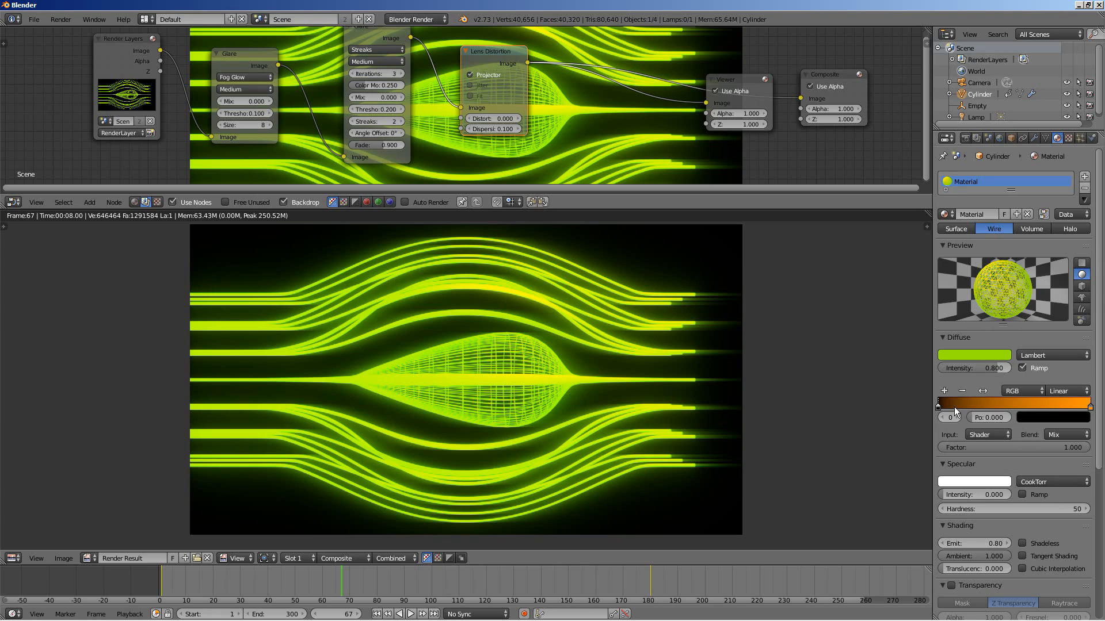
Step: Colour the diffuse ramp's first stop bright green with R 0.2, G 1, B 0
left_click(1023, 420)
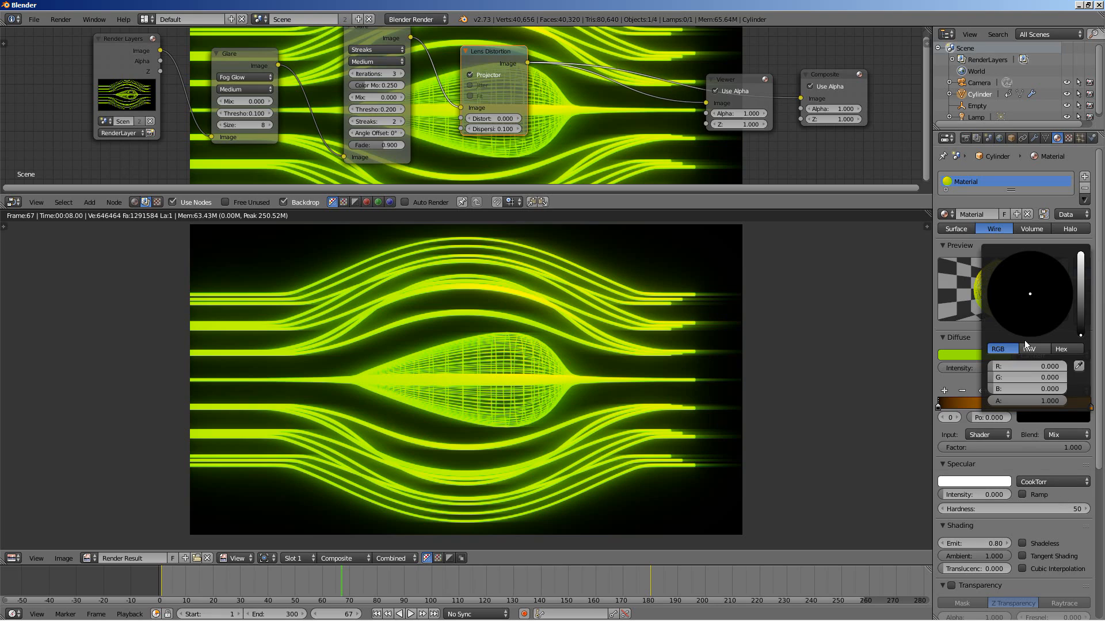
left_click_drag(1082, 270, 1080, 254)
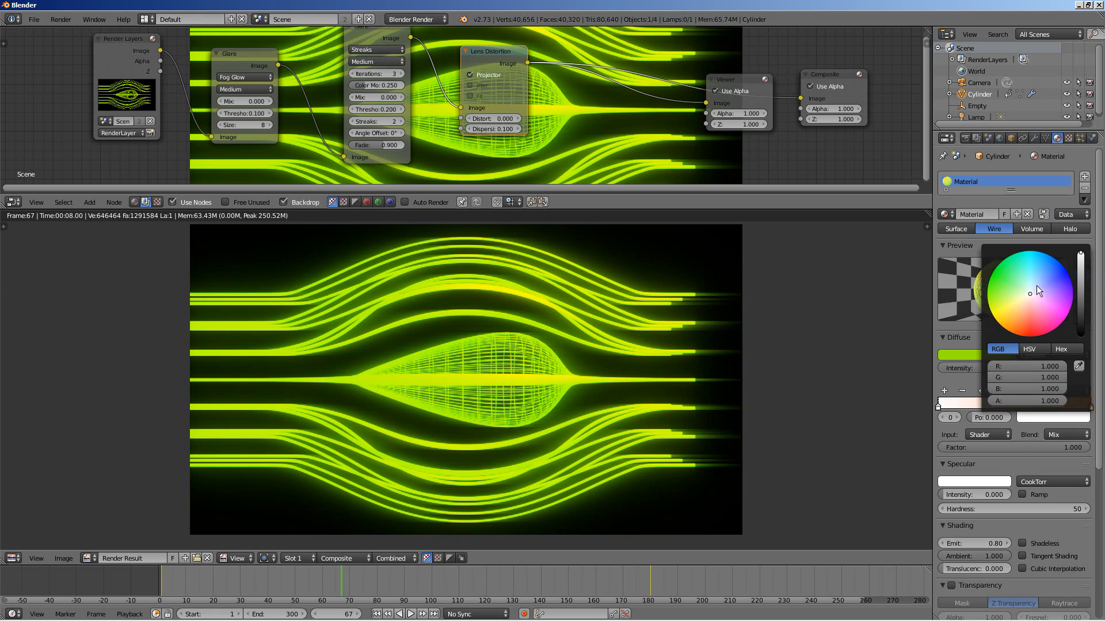
left_click(986, 291)
left_click_drag(985, 292, 972, 293)
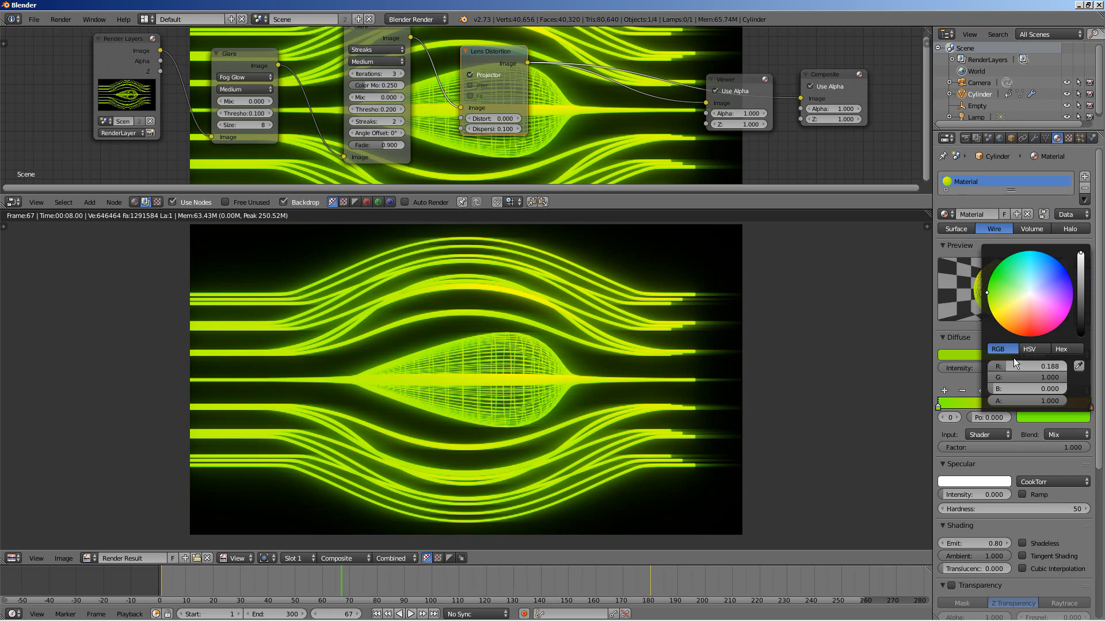
left_click(1035, 366)
type("0.2")
key("Return")
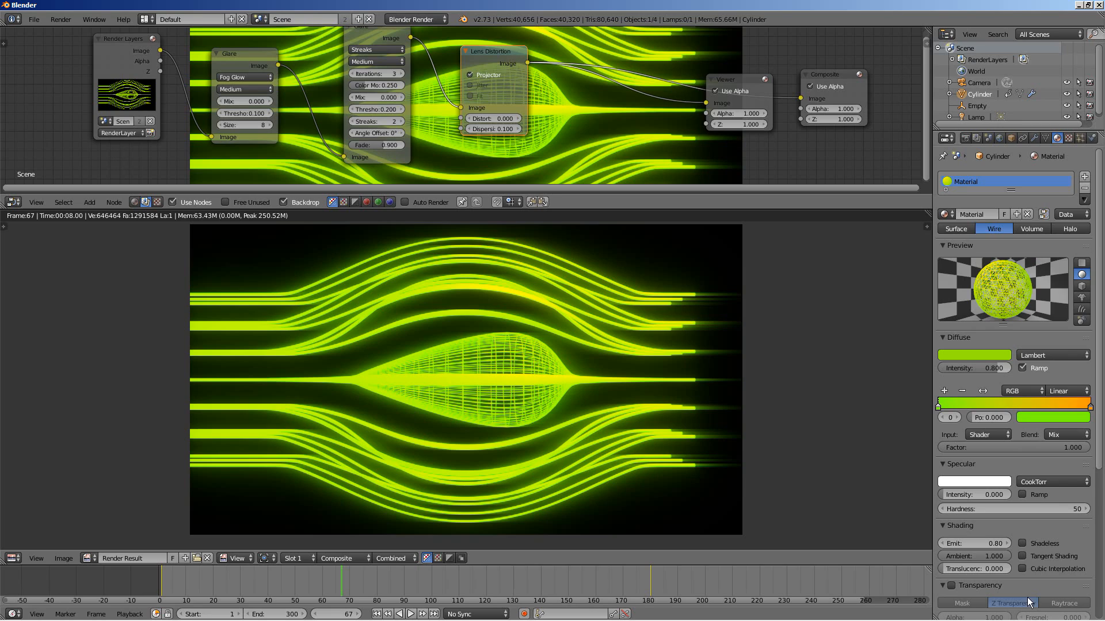
Step: Change the diffuse ramp input to Normal, render frame 67 and return to the material settings
left_click(992, 435)
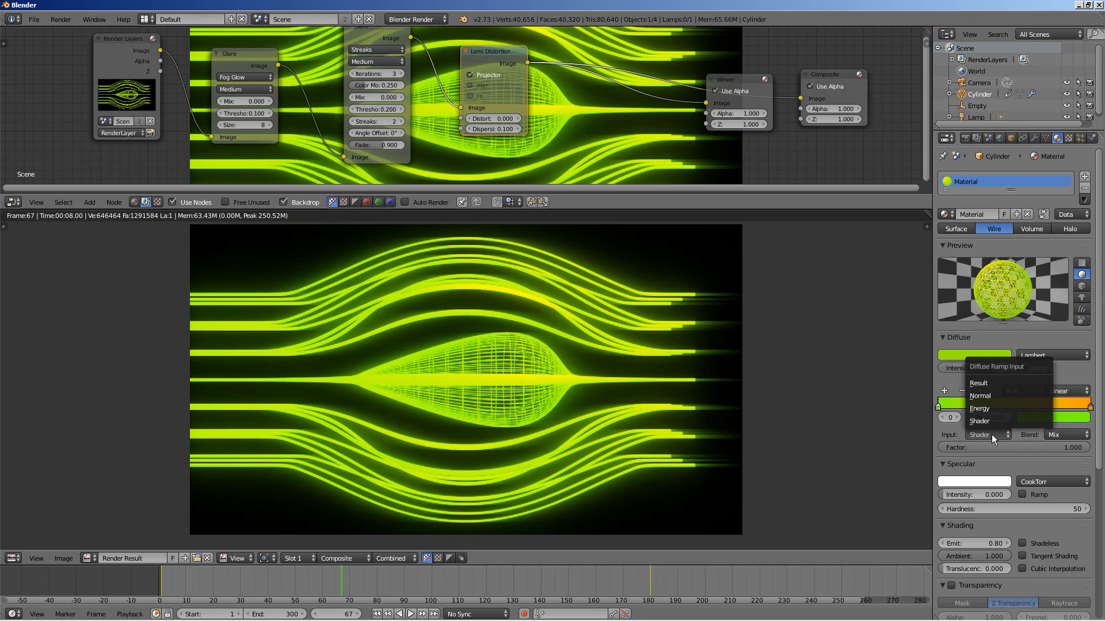
left_click(992, 396)
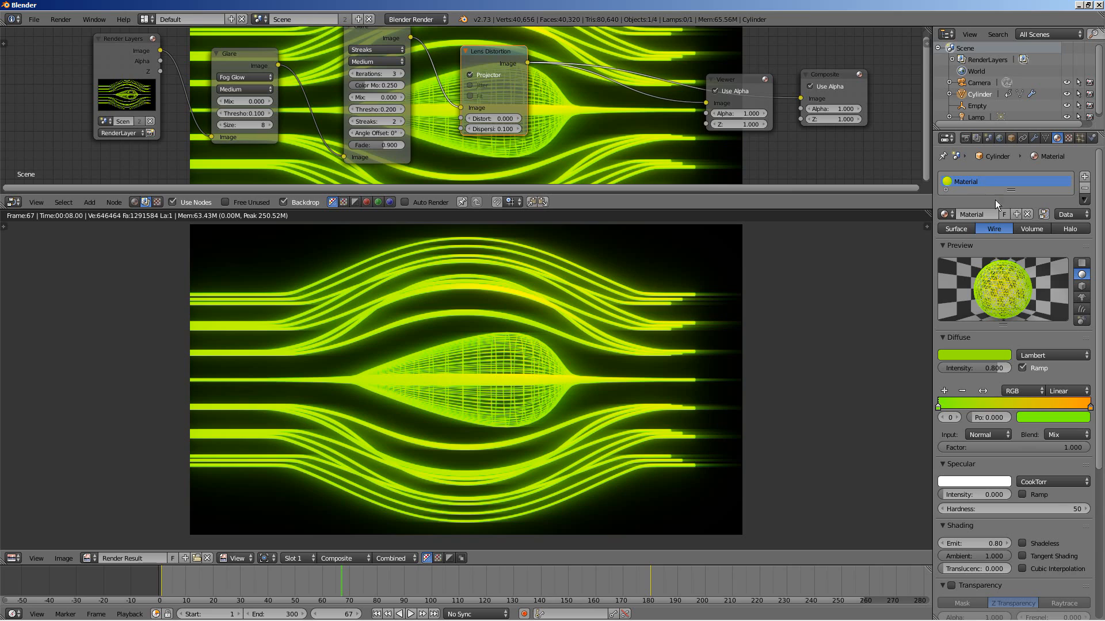
left_click(965, 138)
left_click(965, 192)
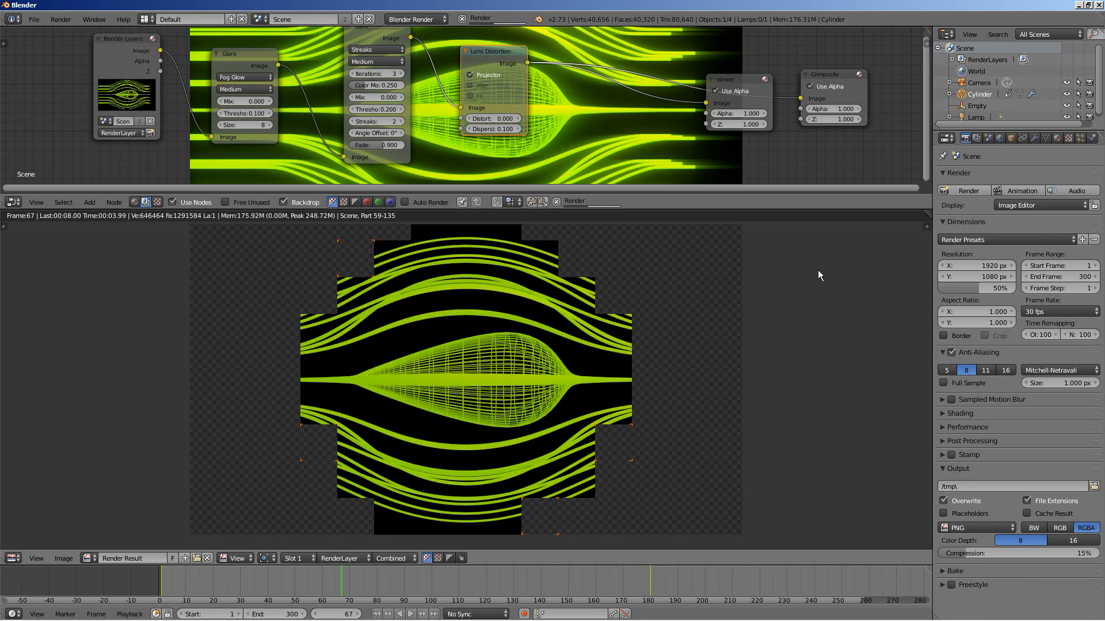
left_click(1057, 139)
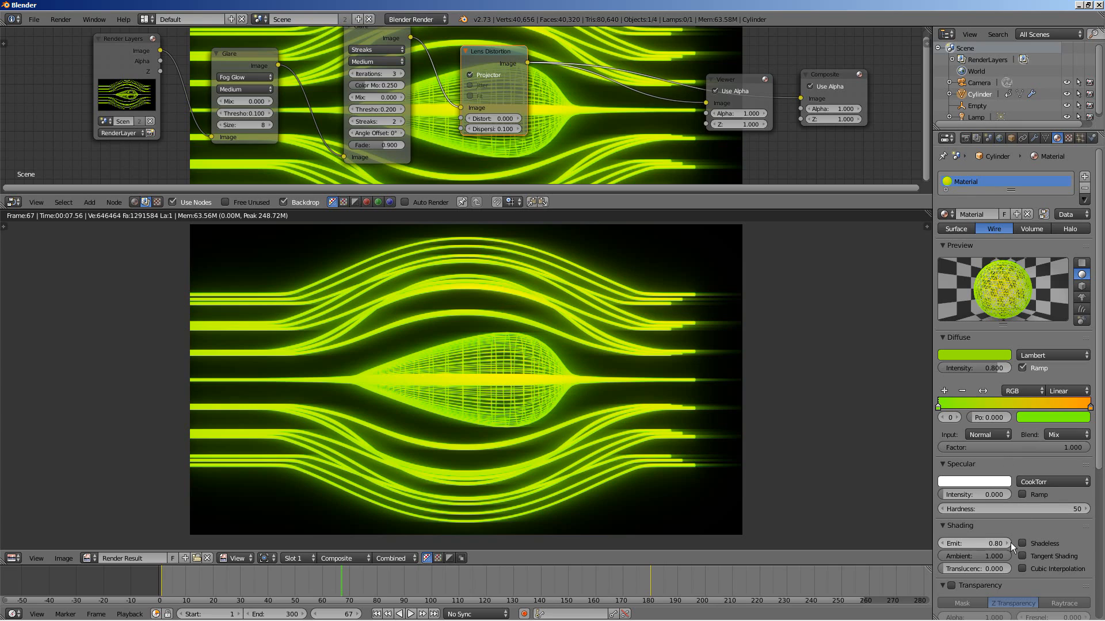
Step: Lower the wire material's emission to 0.5
left_click(983, 544)
type("0.5")
key("Return")
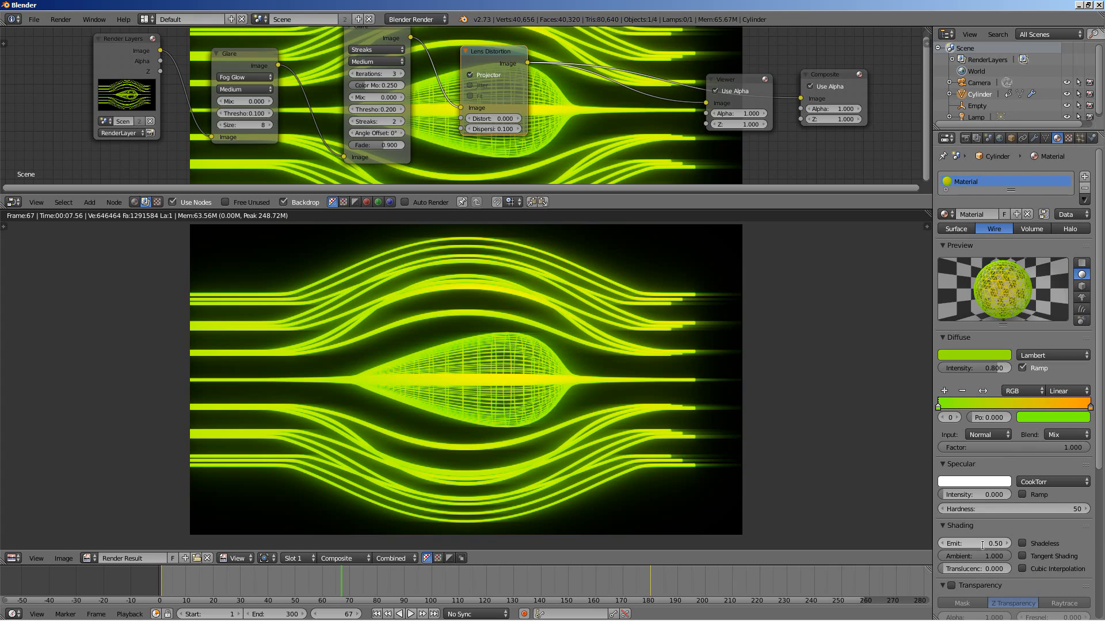
Step: Shift the diffuse ramp's end stop to a redder orange by setting its green value to 0.08
left_click(1090, 409)
left_click(1026, 416)
left_click_drag(1010, 331, 1014, 347)
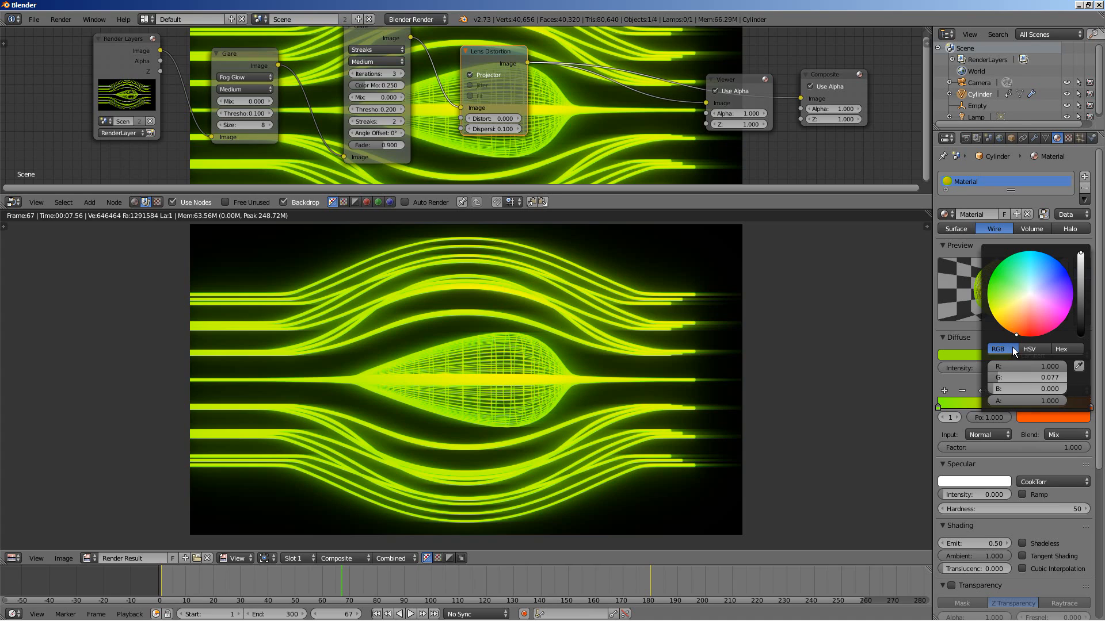
left_click(1034, 380)
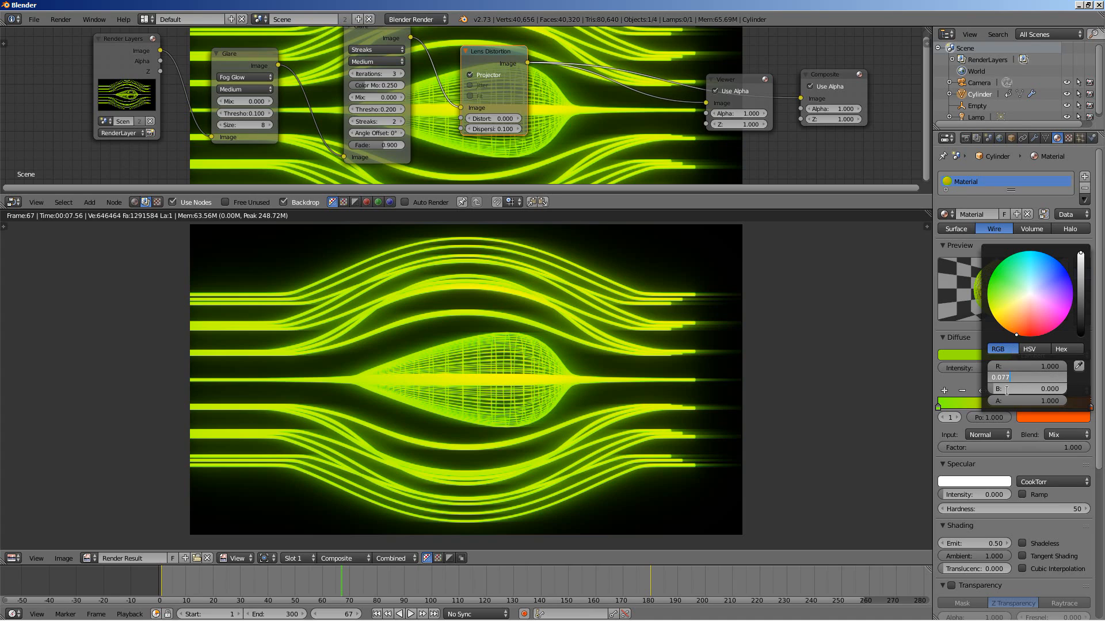
type("0.08")
key("Return")
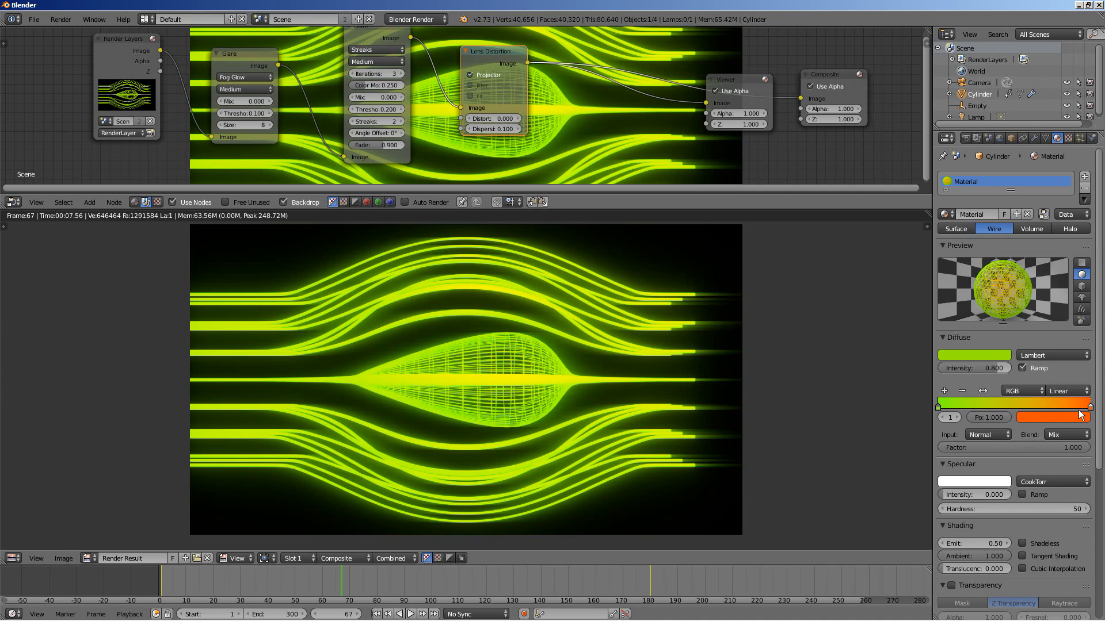
Step: Move the diffuse ramp's orange stop to position 0.7, render frame 67 and return to the 3D scene
left_click_drag(1089, 407, 1048, 414)
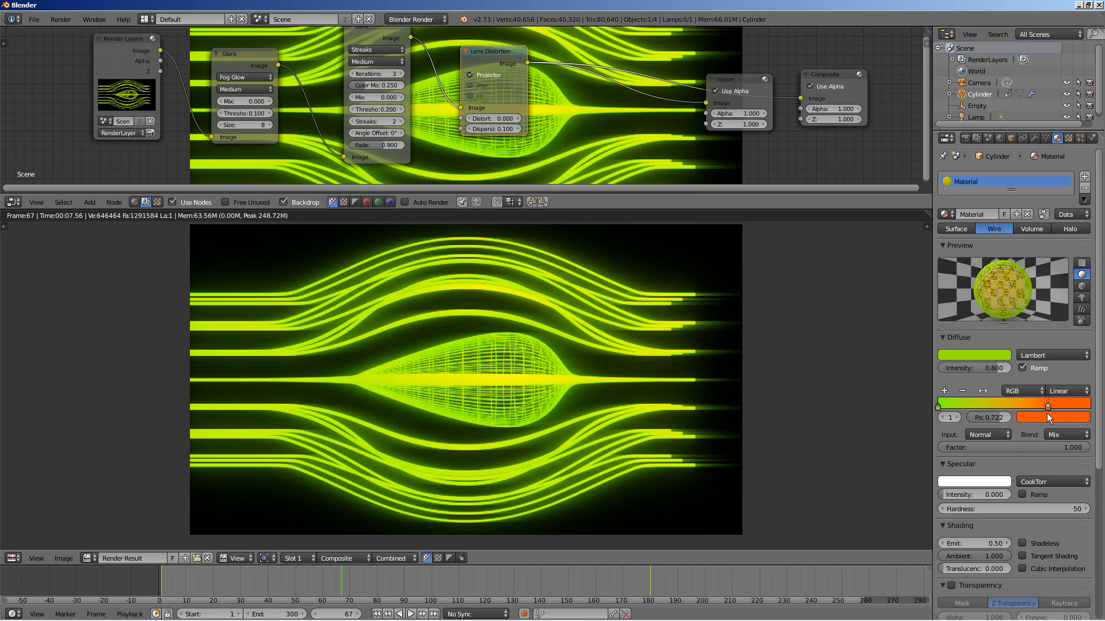
left_click(985, 418)
type("0.7")
key("Return")
left_click(965, 138)
left_click(965, 189)
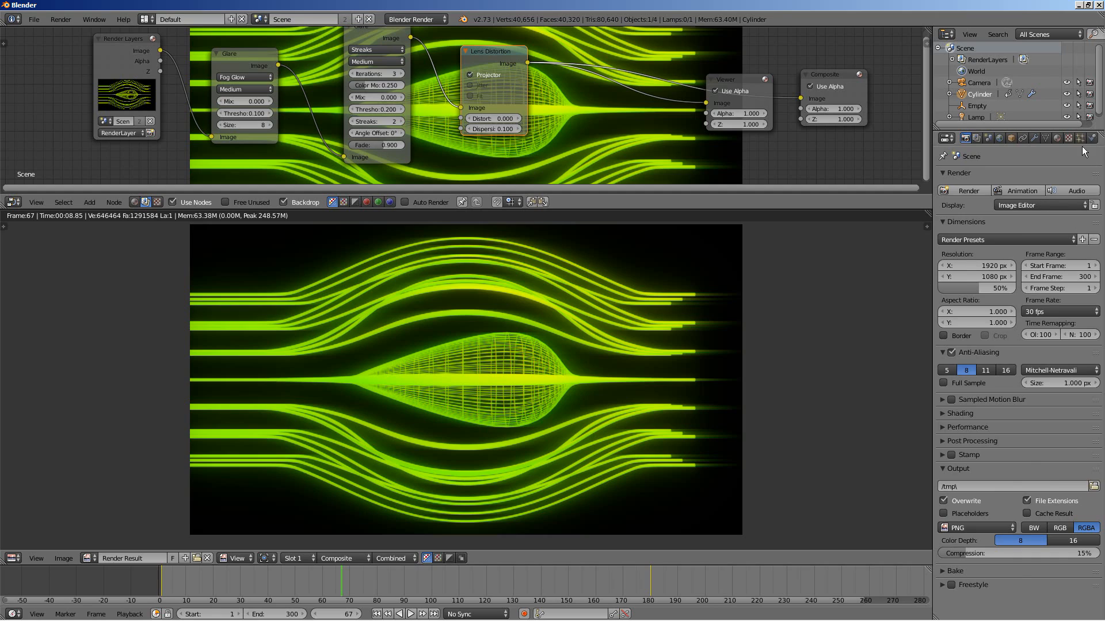
left_click(1057, 138)
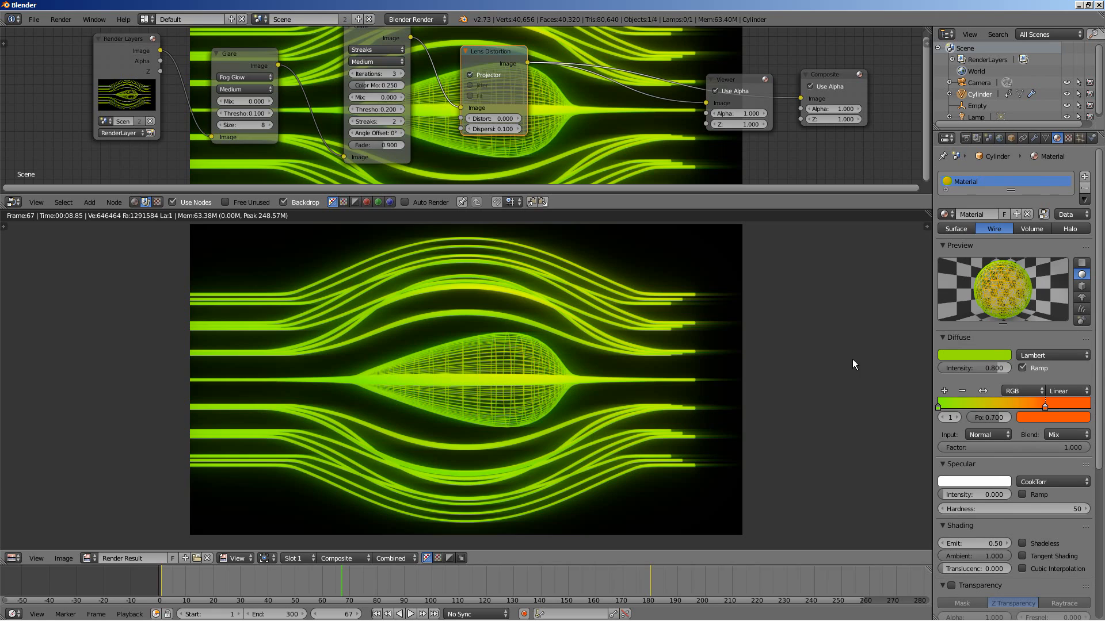
left_click(965, 138)
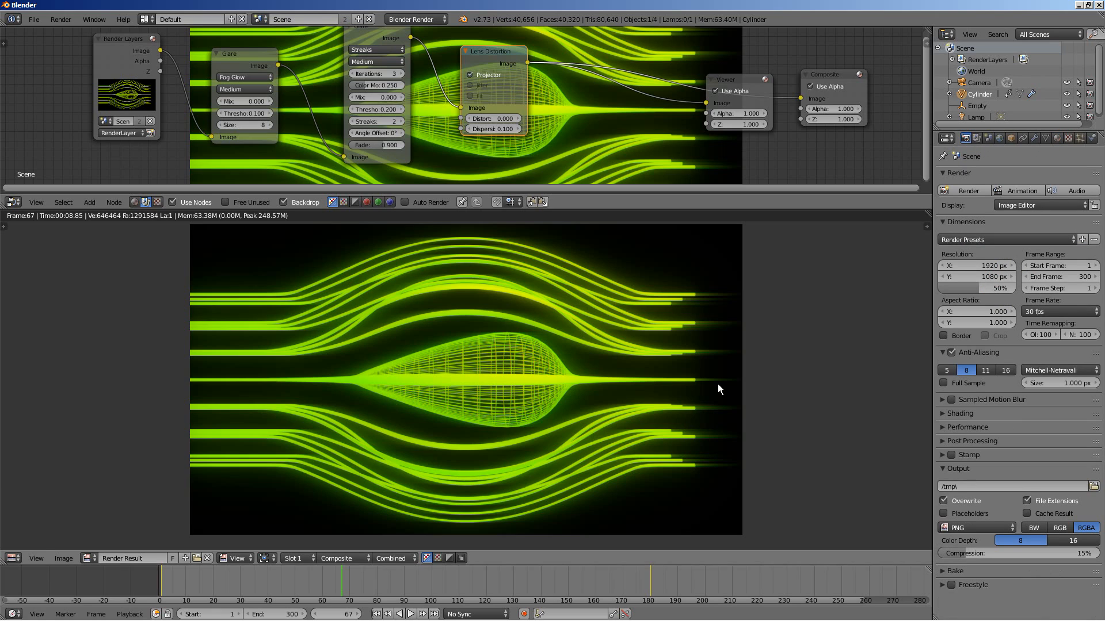
key("Escape")
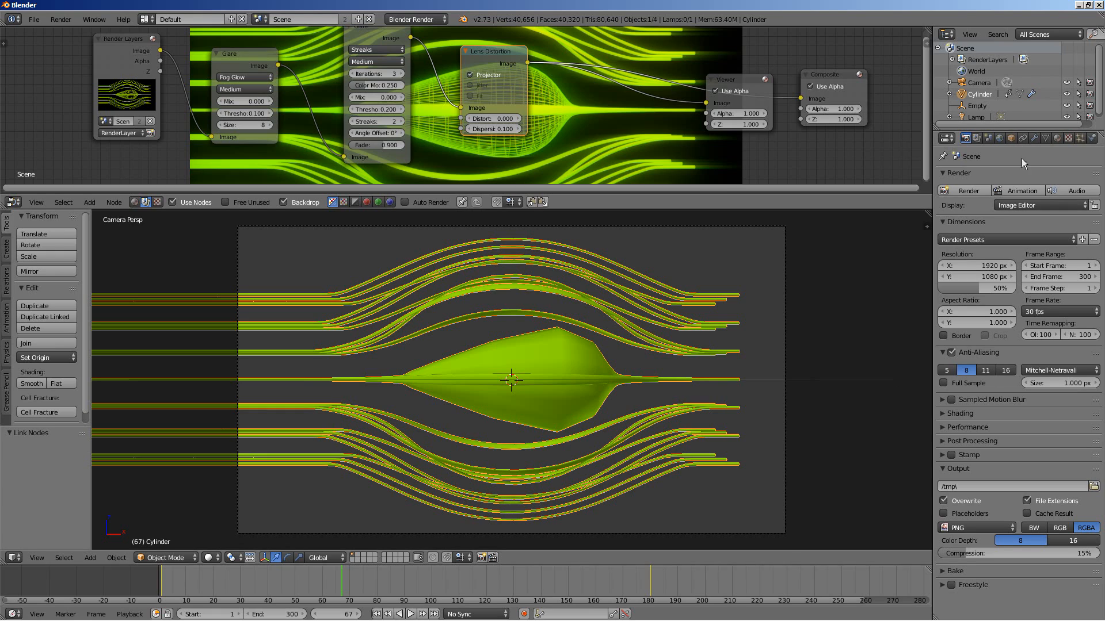
Step: Show the tubes' modifiers, play back the animation through the camera and scrub to frame 114
left_click(1034, 138)
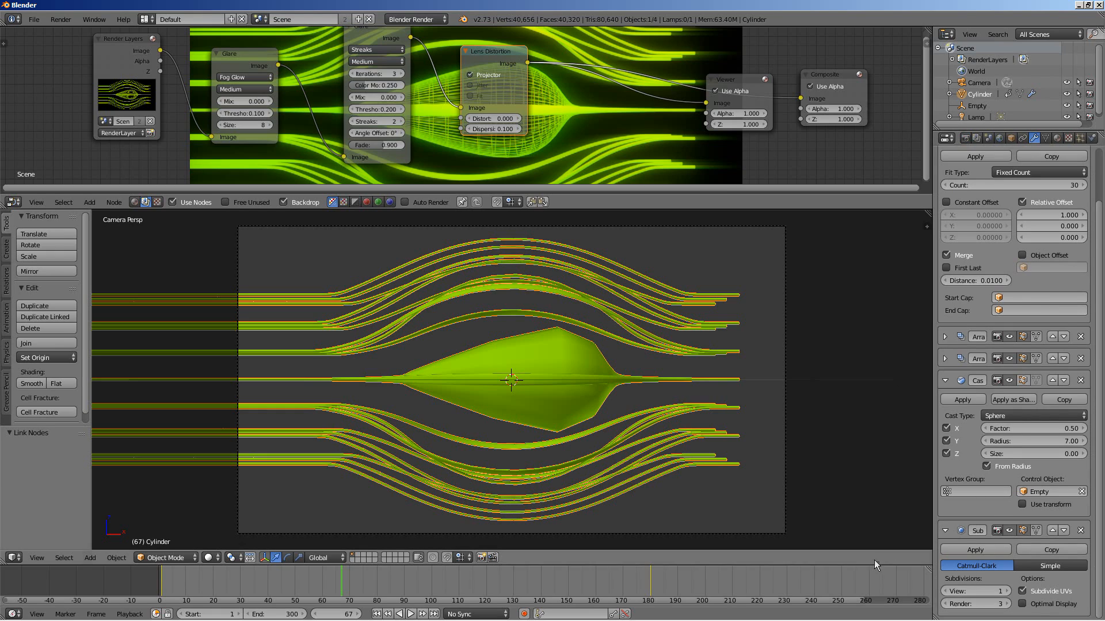
left_click(377, 614)
left_click(411, 614)
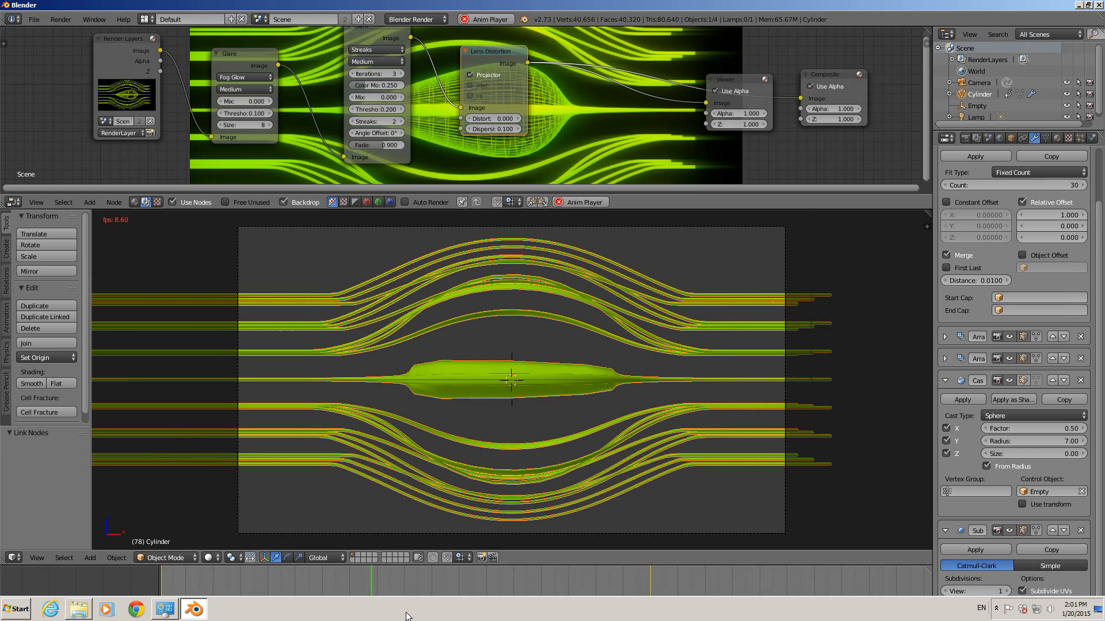
left_click(405, 611)
left_click_drag(513, 591, 468, 578)
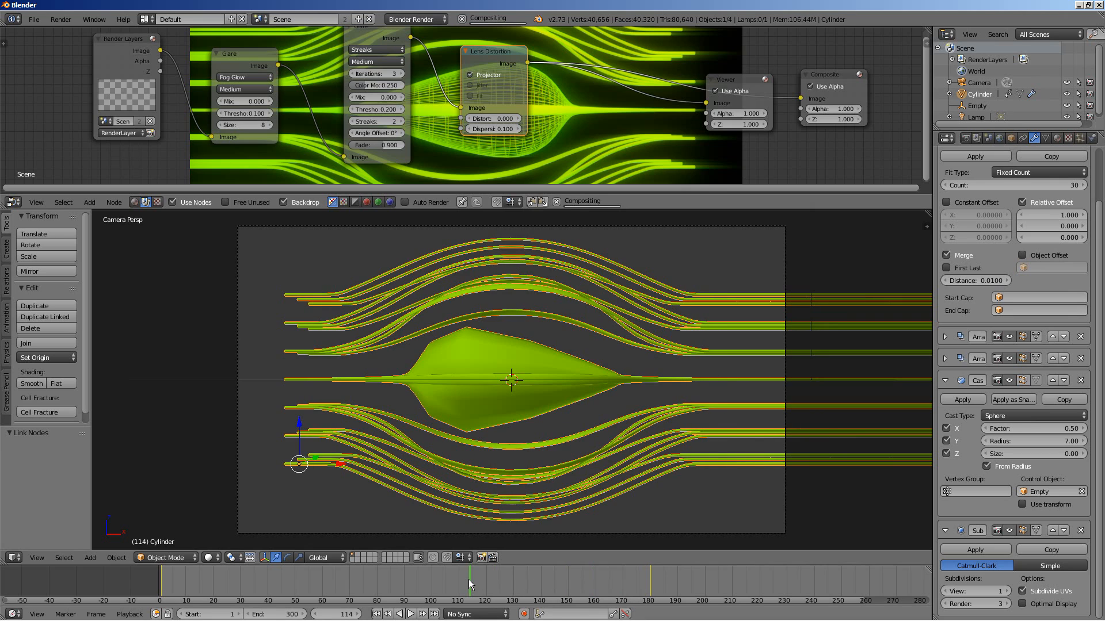
Step: Add a Simple Deform modifier to the tubes and check its twist from several angles and through the camera
middle_click_drag(562, 381, 505, 425)
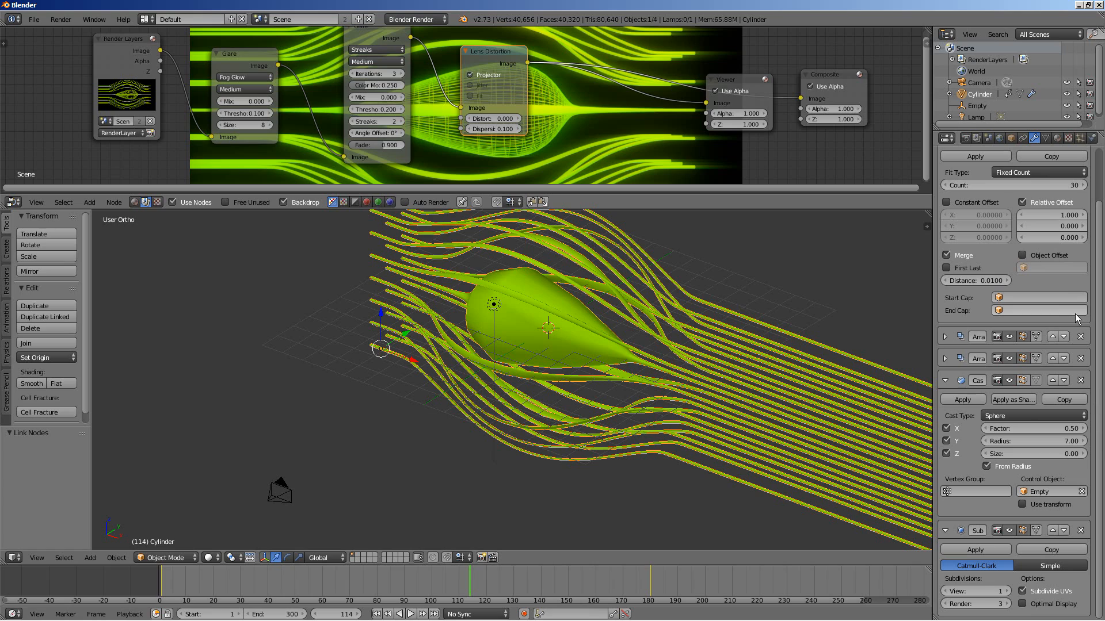
scroll(1070, 299, "up", 3)
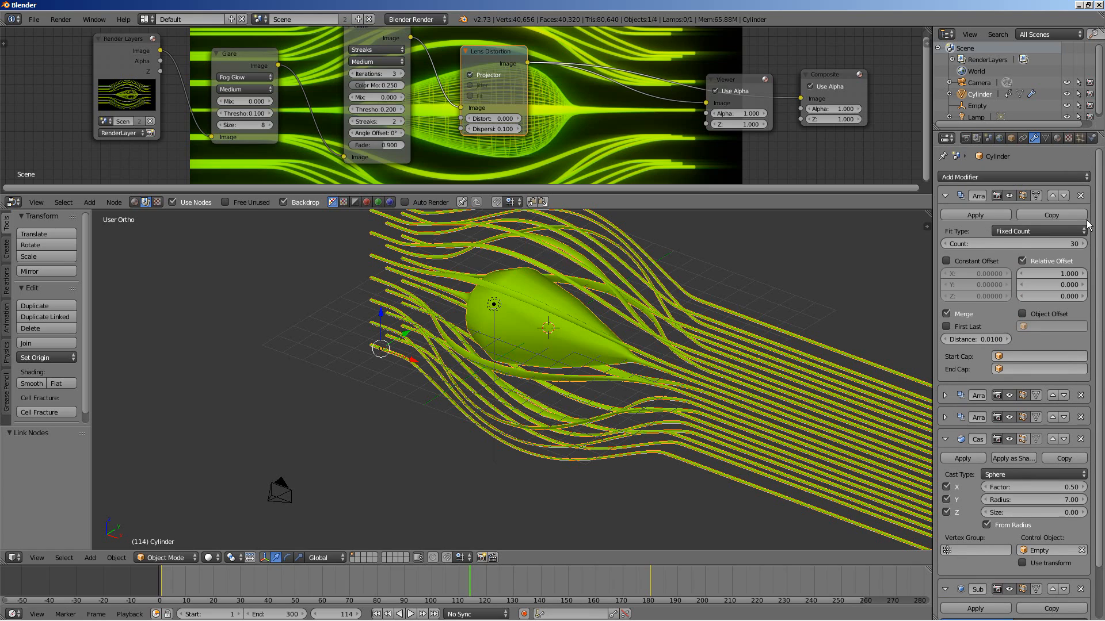
left_click(1022, 179)
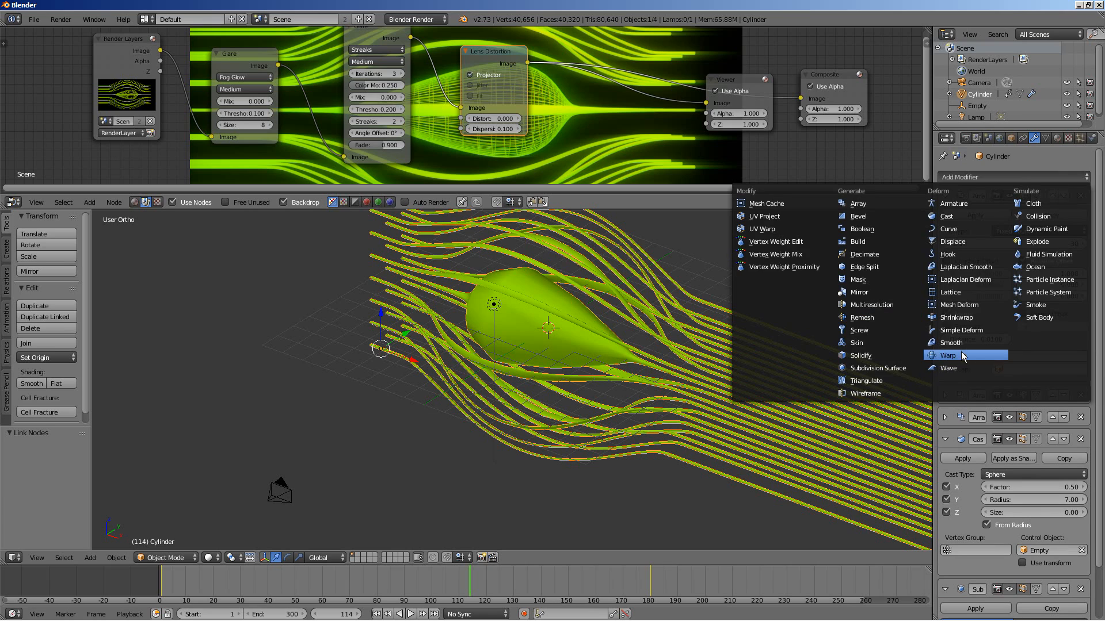
left_click(961, 330)
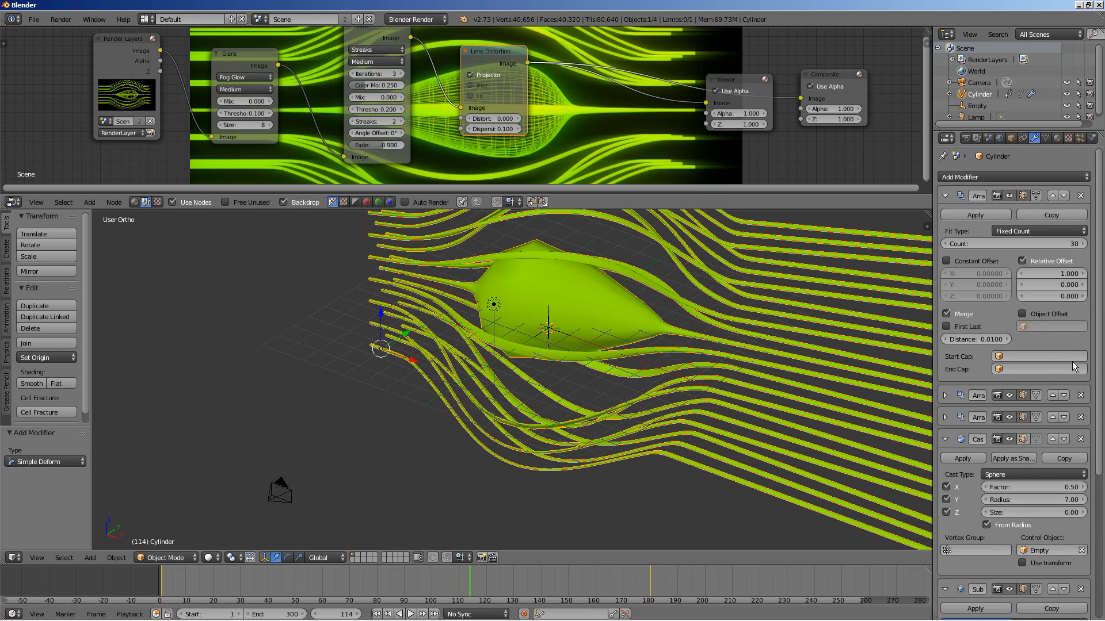
middle_click_drag(579, 420, 681, 383)
left_click_drag(1099, 435, 1094, 562)
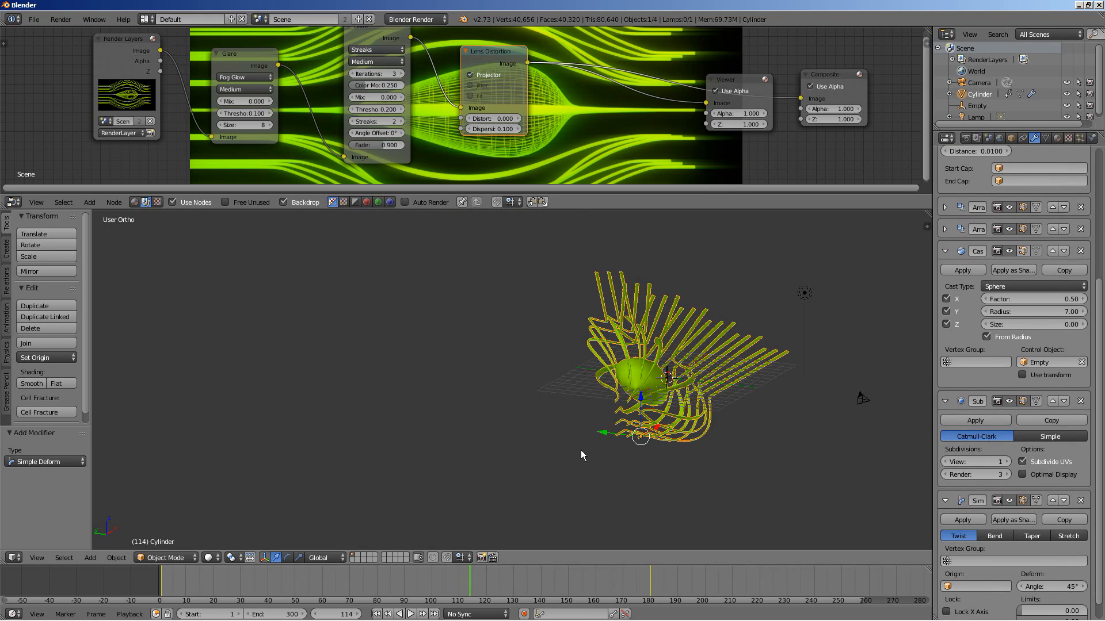
key("KP_0")
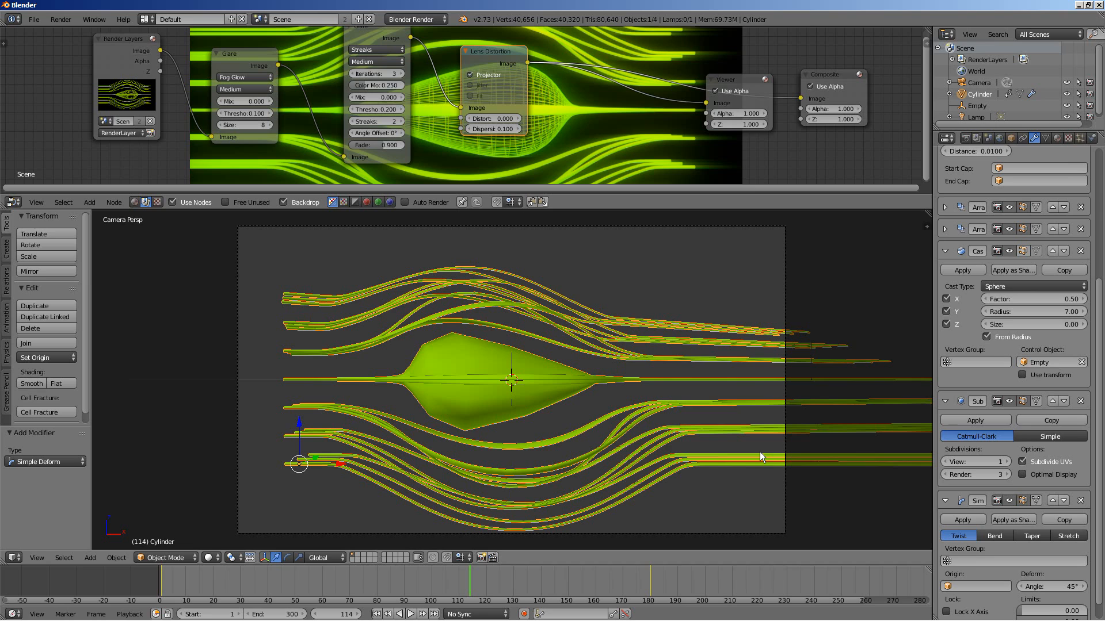
Step: Switch the Simple Deform modifier to Bend and check the tubes through the camera
left_click(994, 536)
middle_click_drag(493, 409, 424, 457)
key("KP_0")
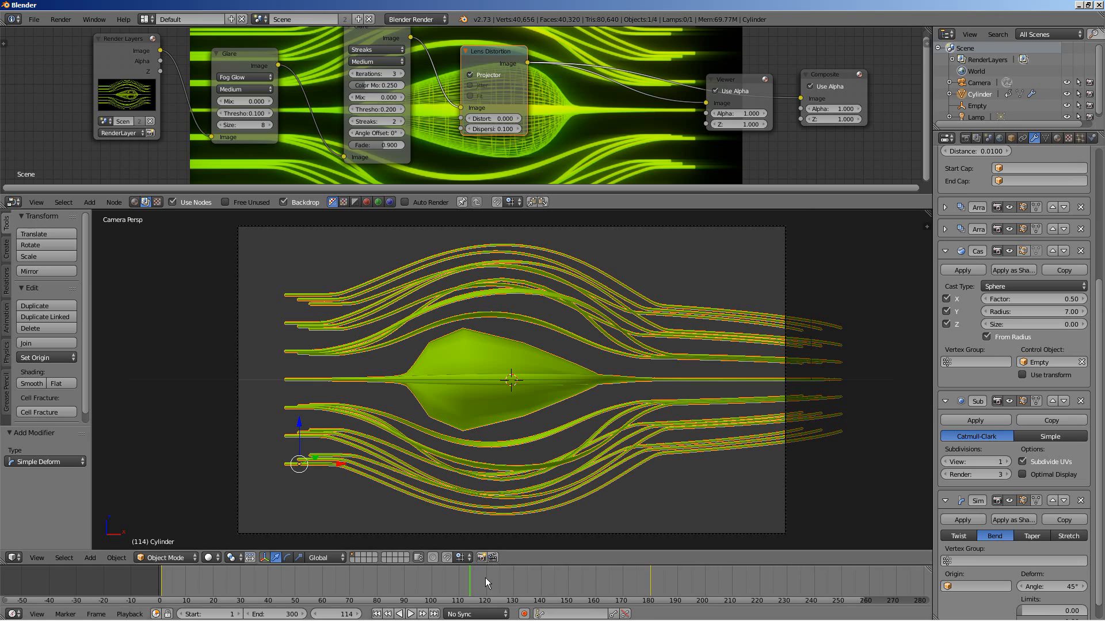
Step: Scrub to frame 172, play the bent animation from frame 1 to about frame 52, and inspect the tubes in perspective
left_click_drag(470, 577, 629, 603)
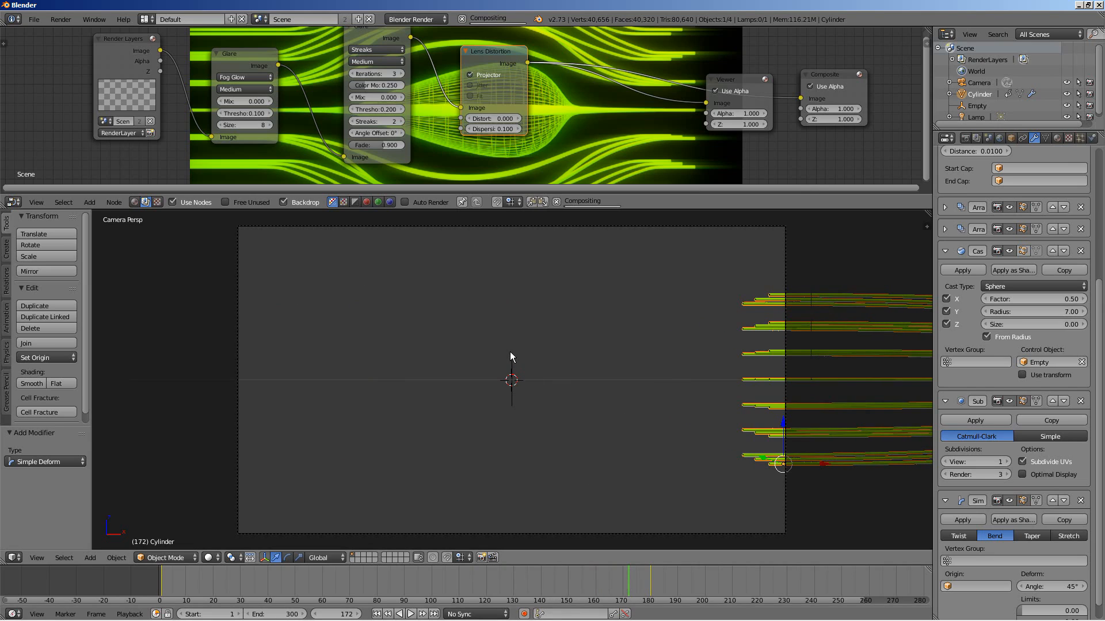
scroll(1016, 512, "down", 1)
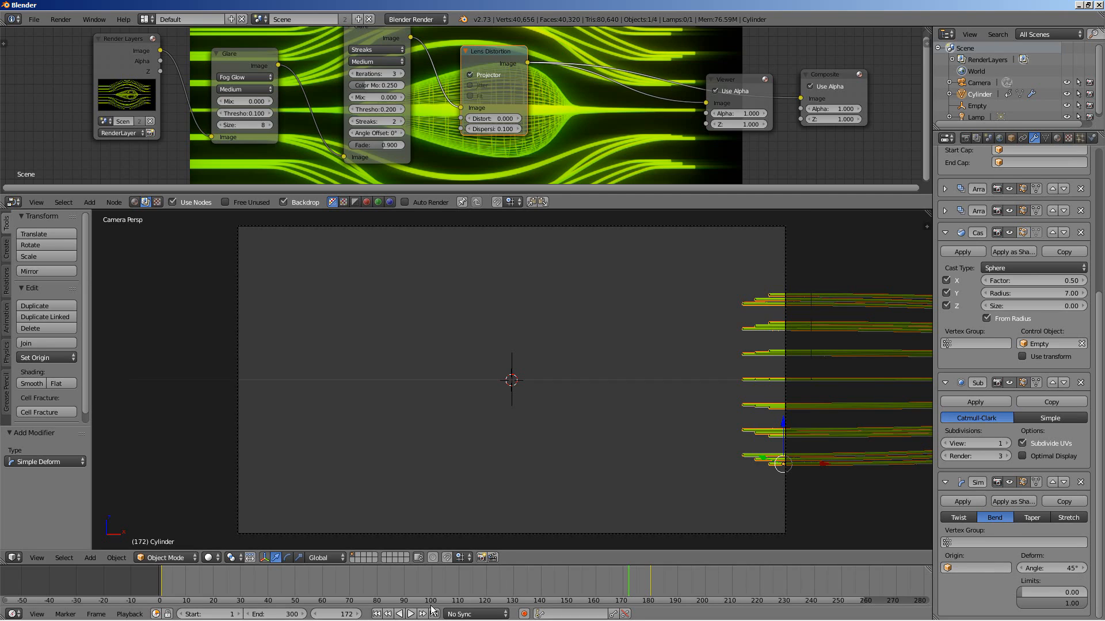
left_click(376, 614)
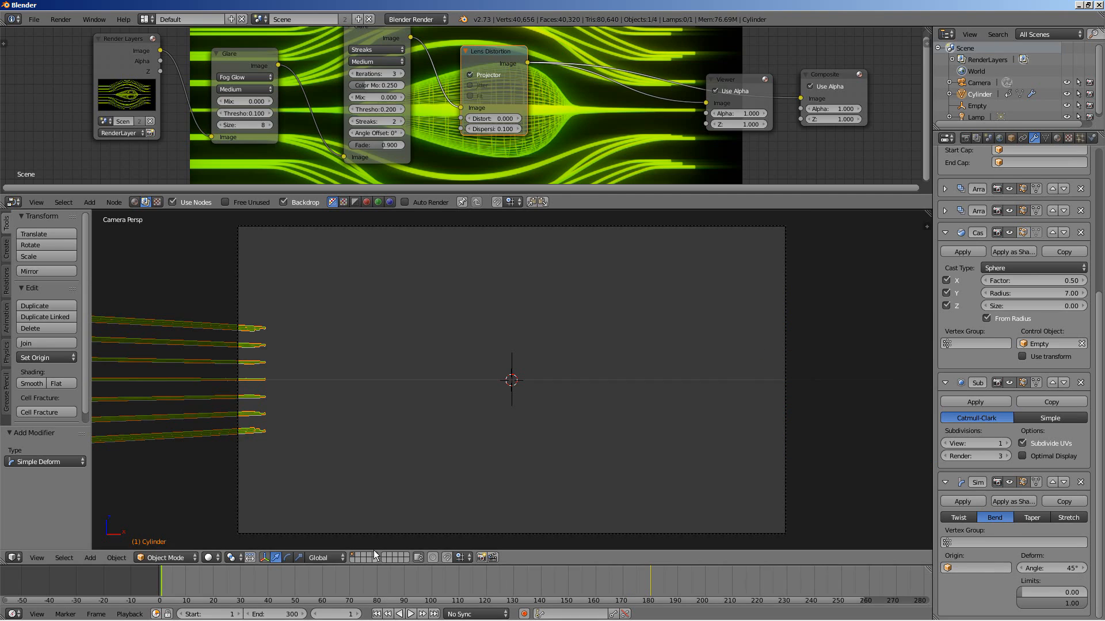
left_click(411, 614)
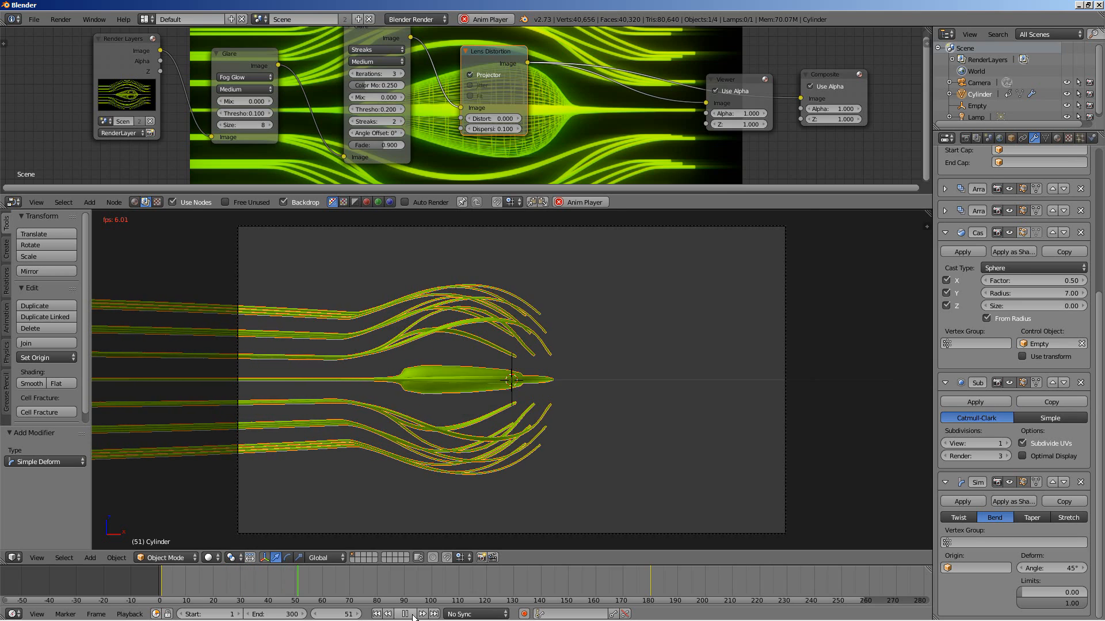
left_click(405, 614)
middle_click_drag(450, 406, 460, 429)
scroll(461, 429, "down", 4)
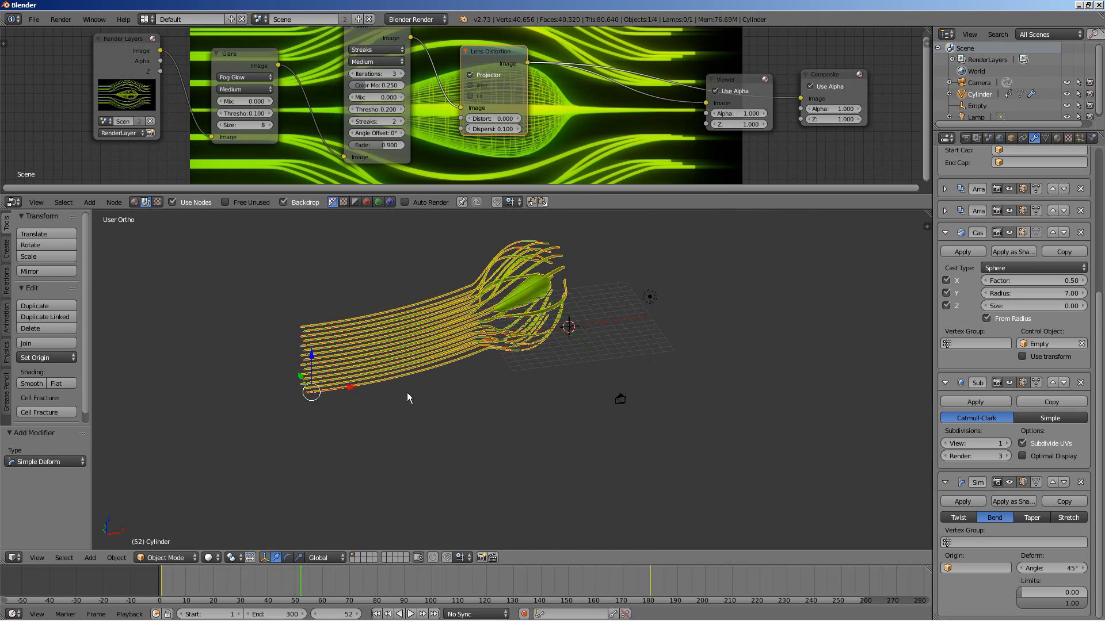
Step: Save the project as line-flow.blend in the save_various folder
left_click(34, 19)
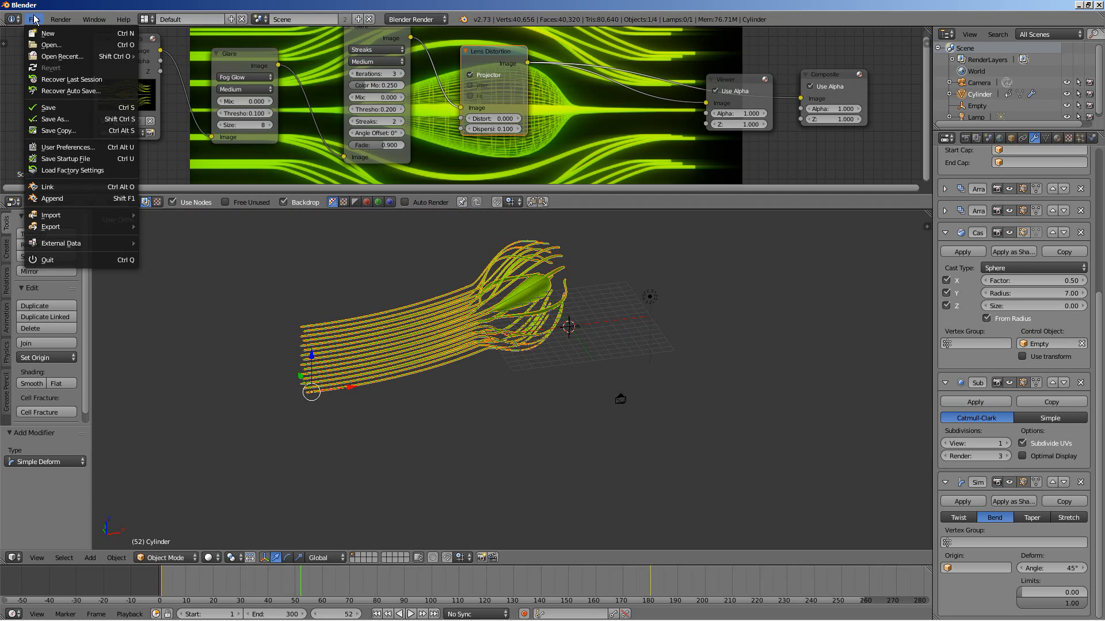
left_click(52, 119)
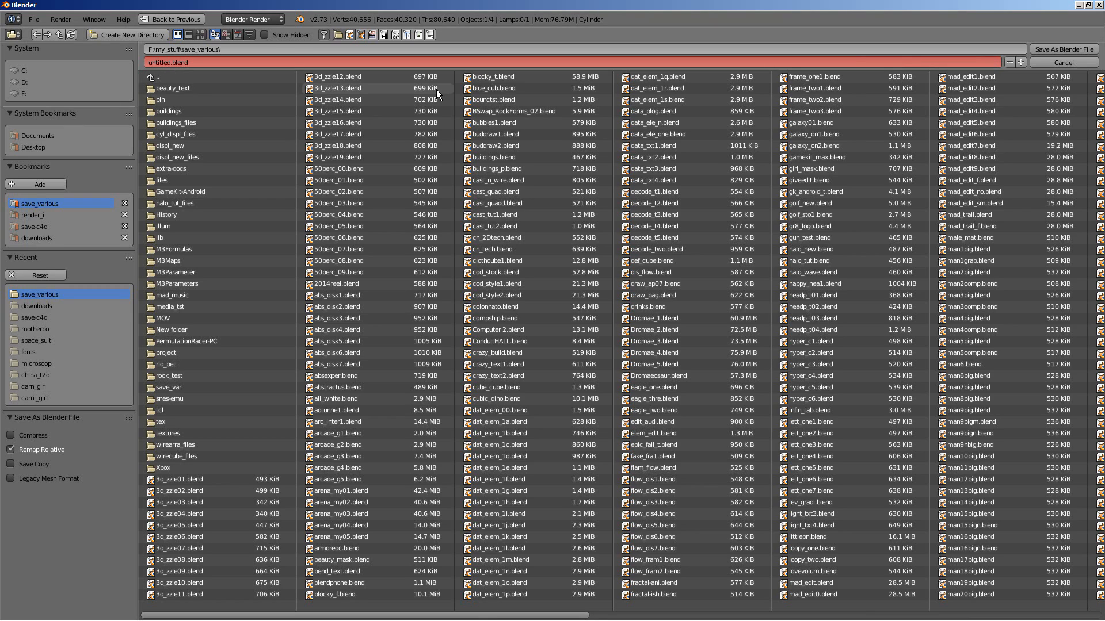
left_click(169, 62)
left_click_drag(171, 62, 137, 62)
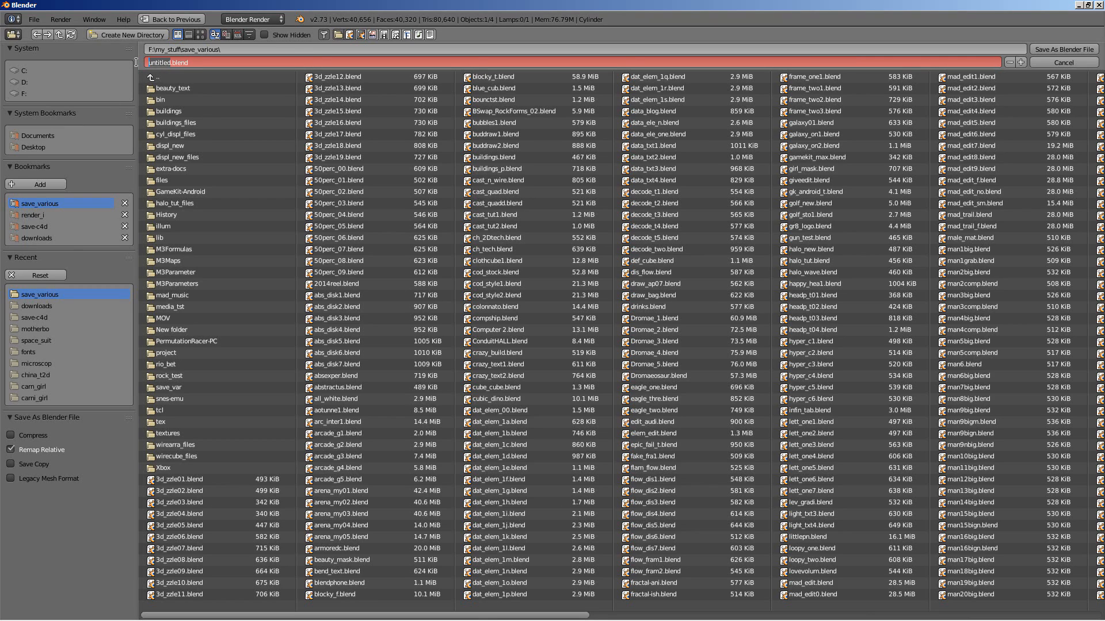
type("line-flow")
key("Return")
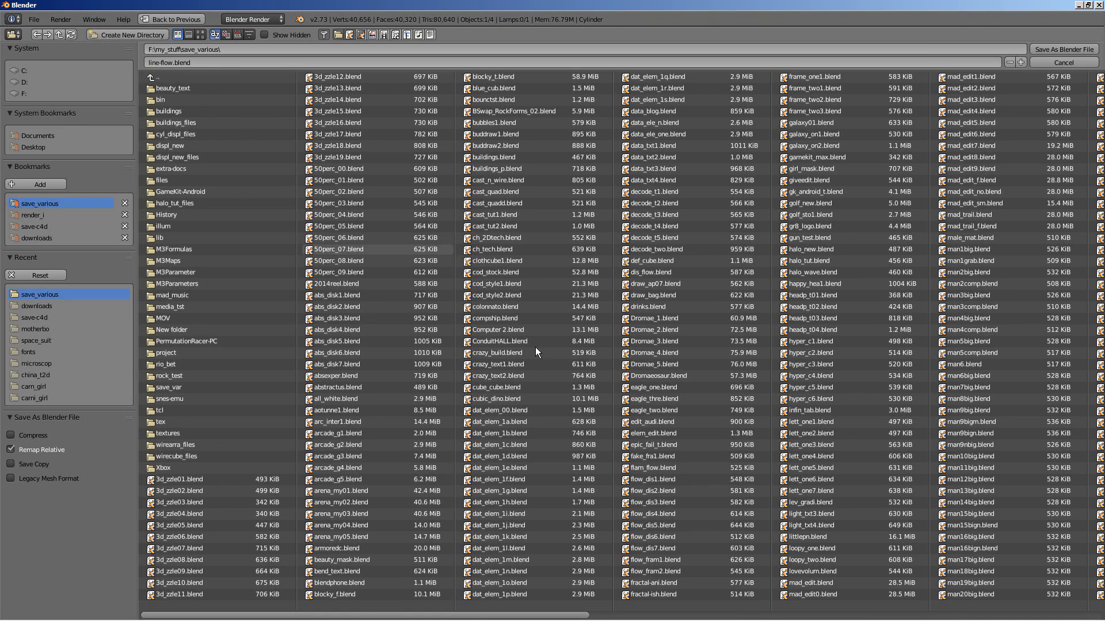